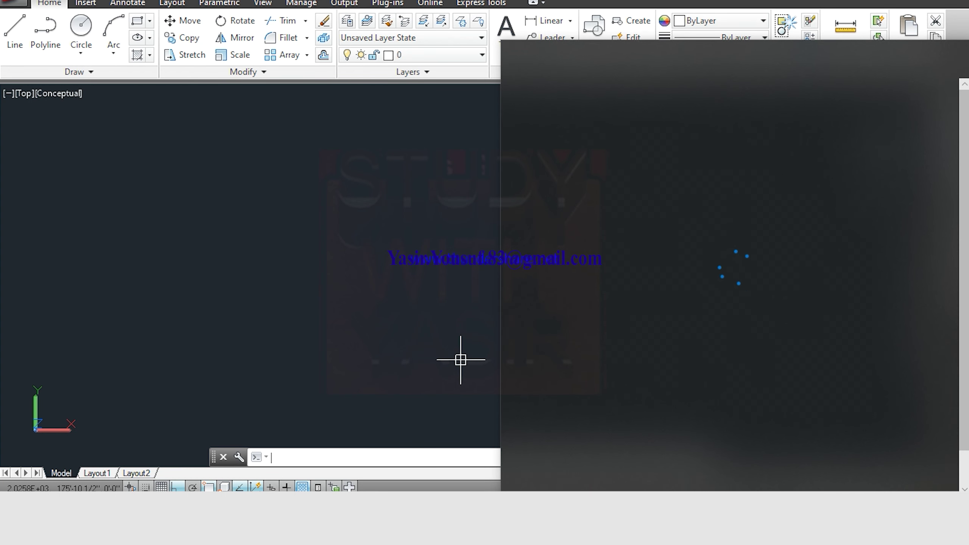
Open the room reference image and zoom in on its dimensioned 12' by 12' floor plan
click(383, 241)
click(394, 202)
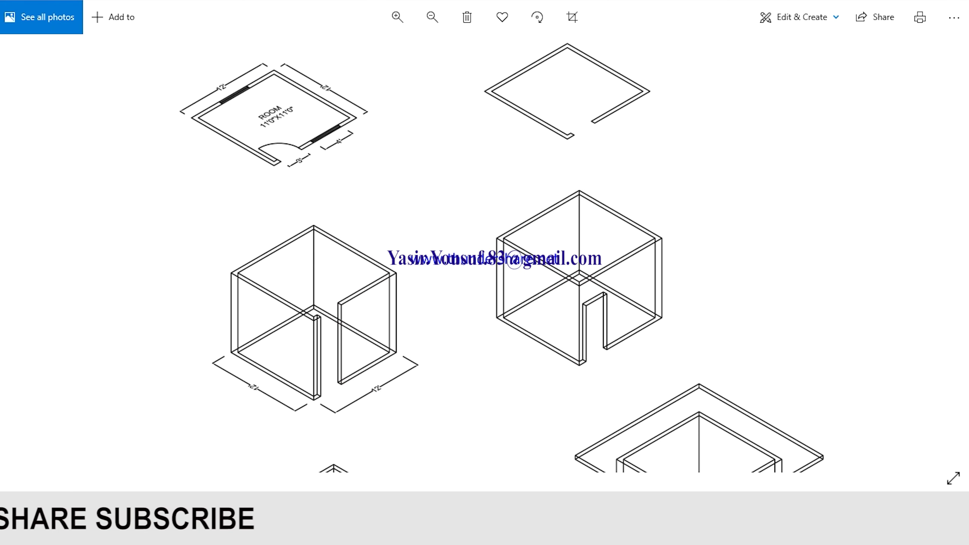
scroll(281, 106, up, 1)
scroll(280, 106, up, 2)
scroll(280, 106, up, 1)
drag(318, 76, 328, 168)
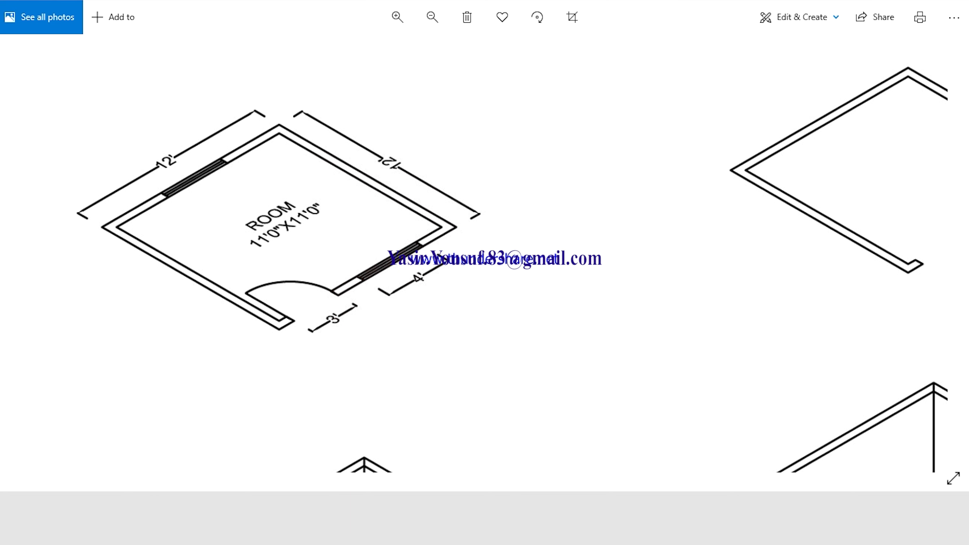
Zoom and pan down through the reference's isometric wall, plinth and stair figures
scroll(199, 96, down, 1)
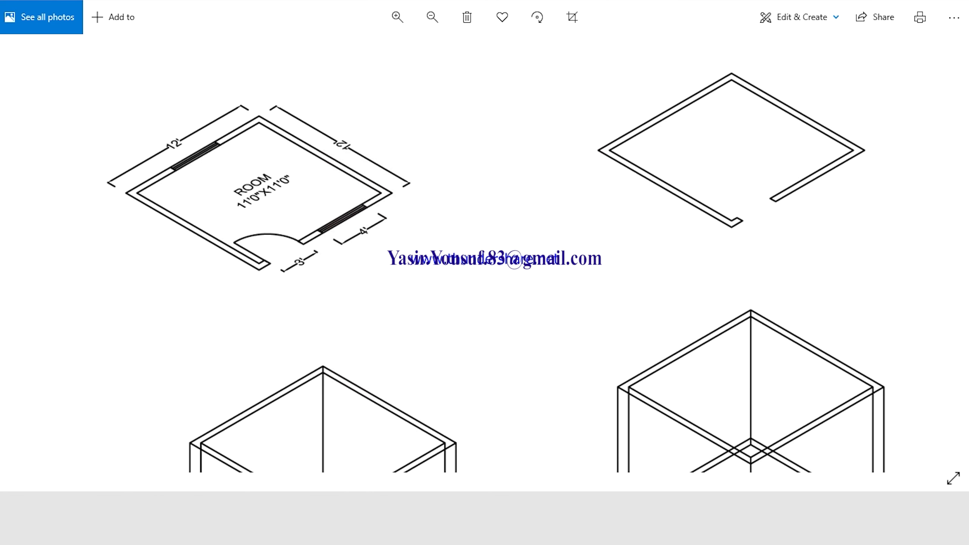
drag(452, 238, 388, 230)
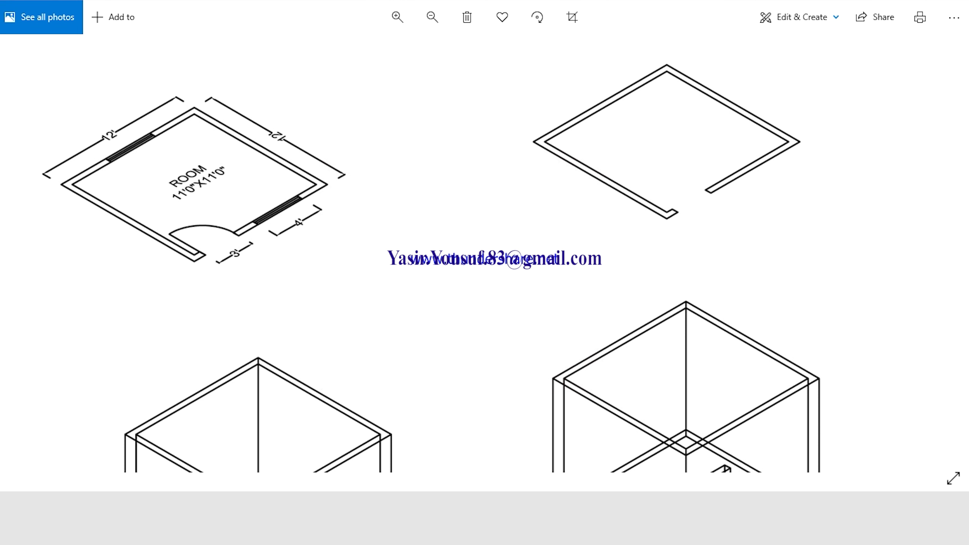
scroll(580, 206, down, 1)
scroll(579, 206, down, 1)
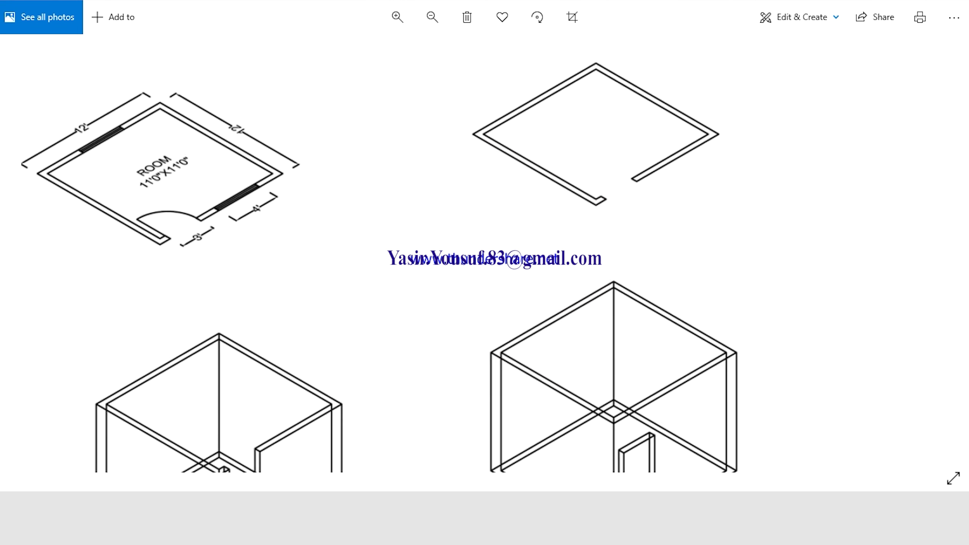
drag(525, 367, 529, 227)
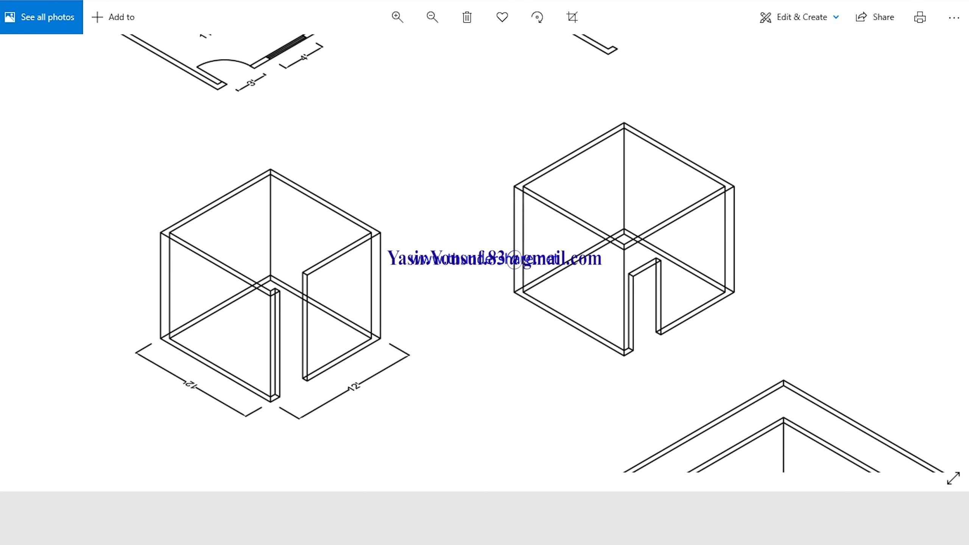
scroll(443, 255, down, 2)
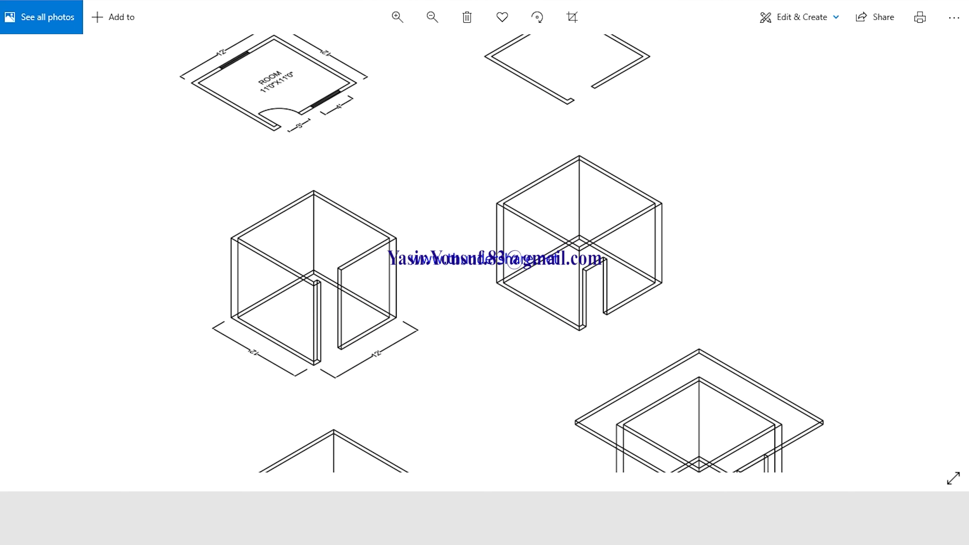
scroll(484, 252, down, 1)
scroll(484, 252, down, 1)
scroll(499, 265, down, 2)
drag(499, 265, 471, 213)
Zoom back out to bring the room floor plan into view again
scroll(506, 216, up, 1)
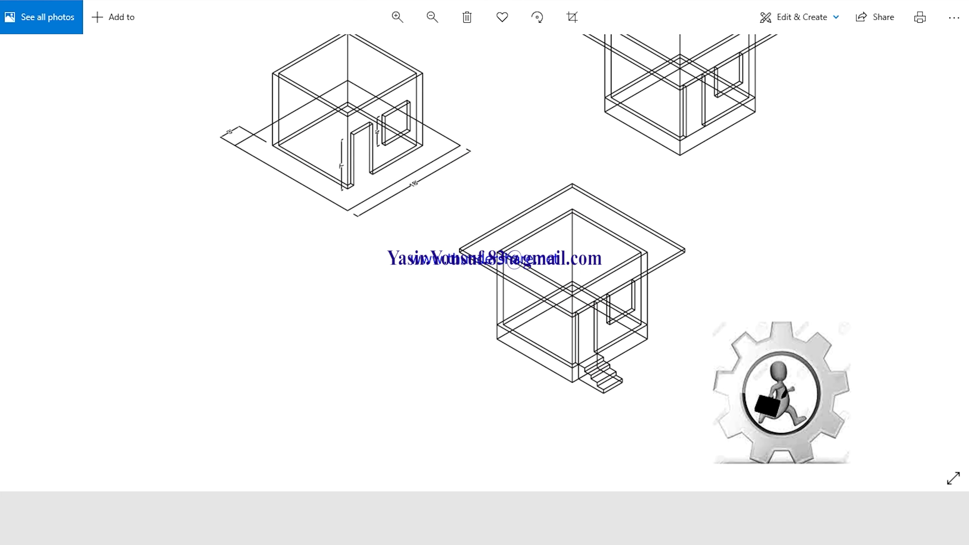
scroll(646, 246, up, 3)
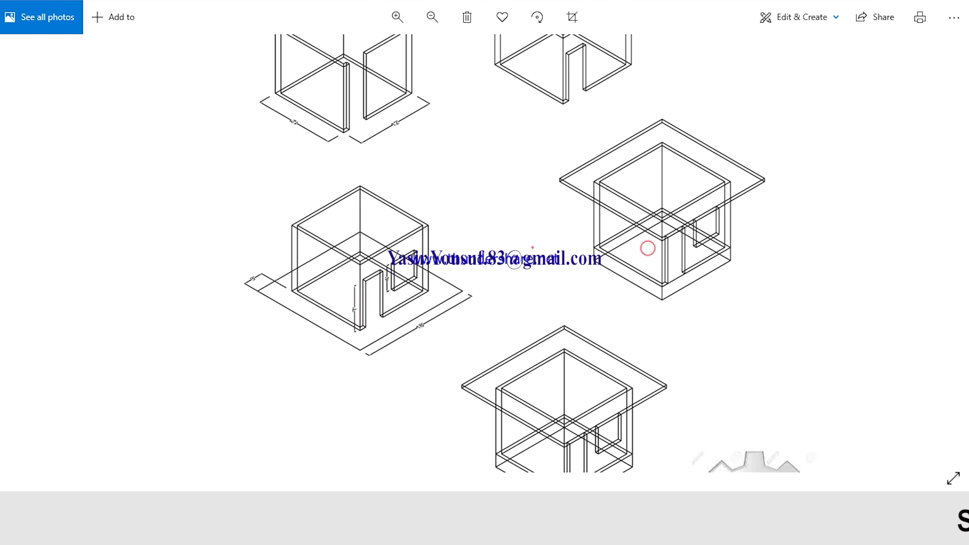
scroll(533, 248, up, 2)
scroll(510, 245, up, 2)
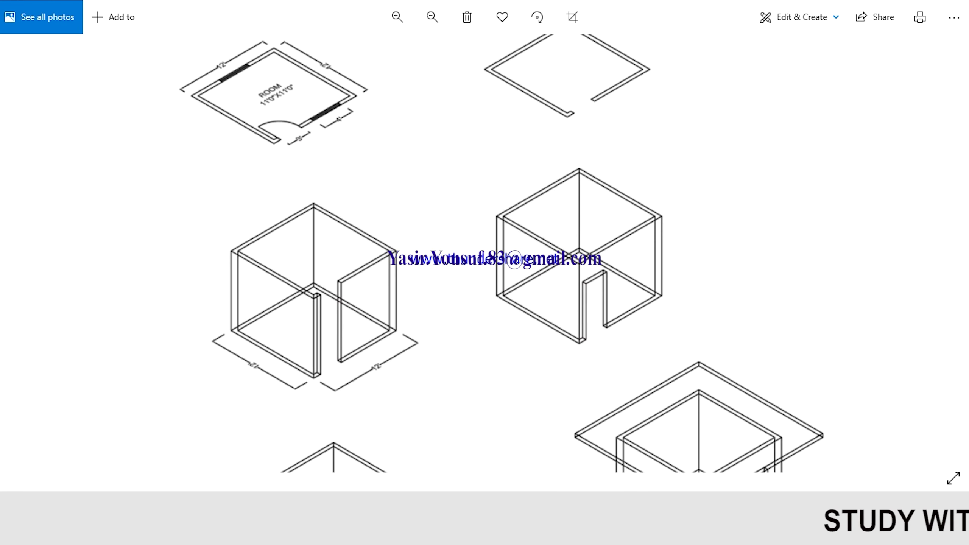
drag(504, 148, 503, 185)
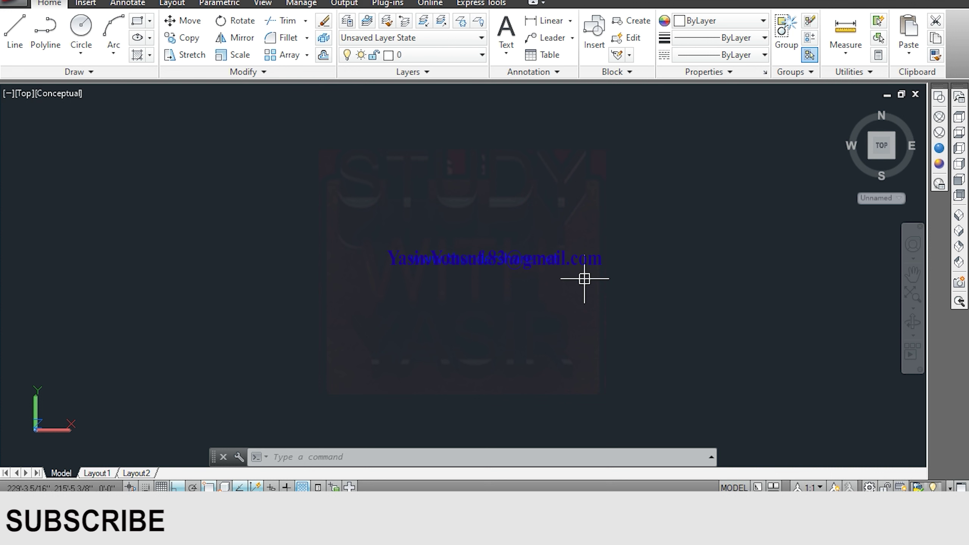
Keep the drawing units set to Architectural in the Drawing Units dialog
key(Escape)
key(Escape)
key(Escape)
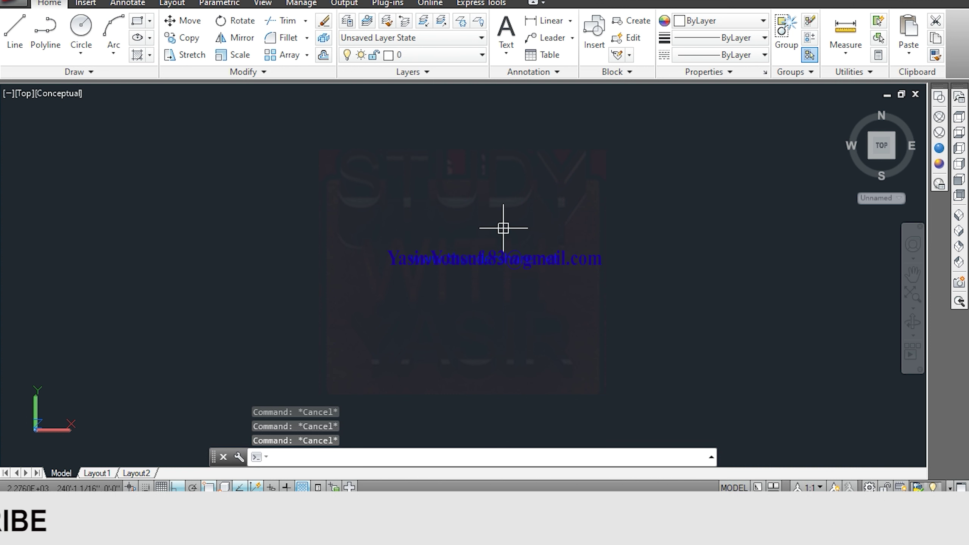
text(Un)
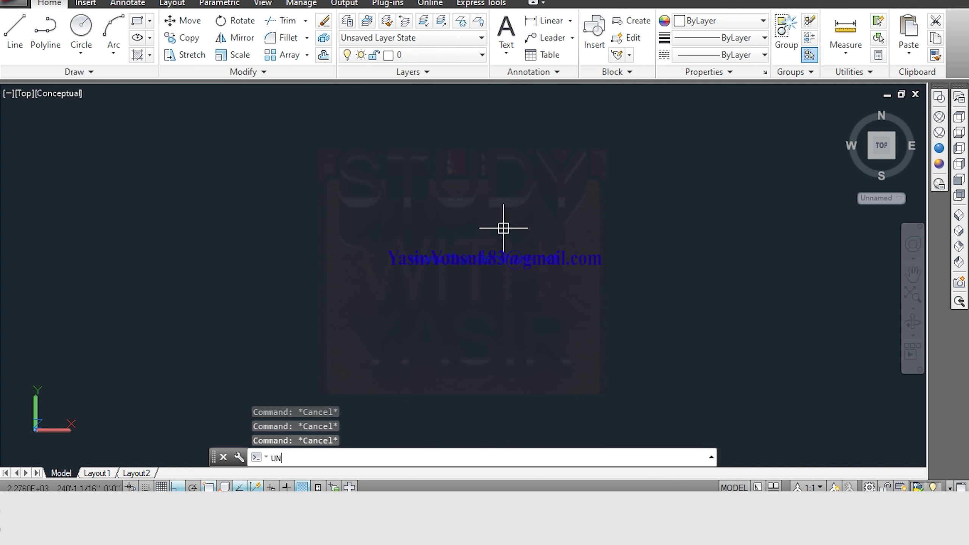
key(Return)
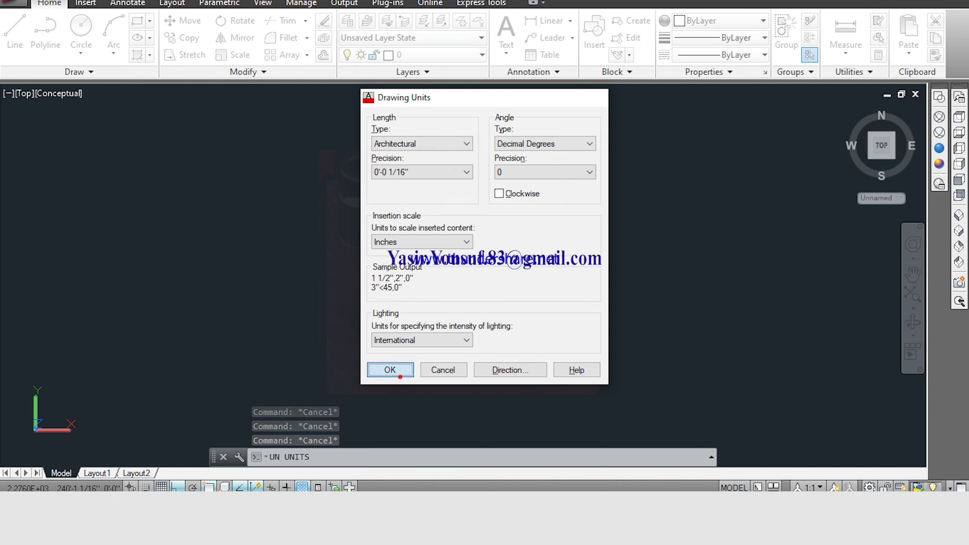
click(390, 369)
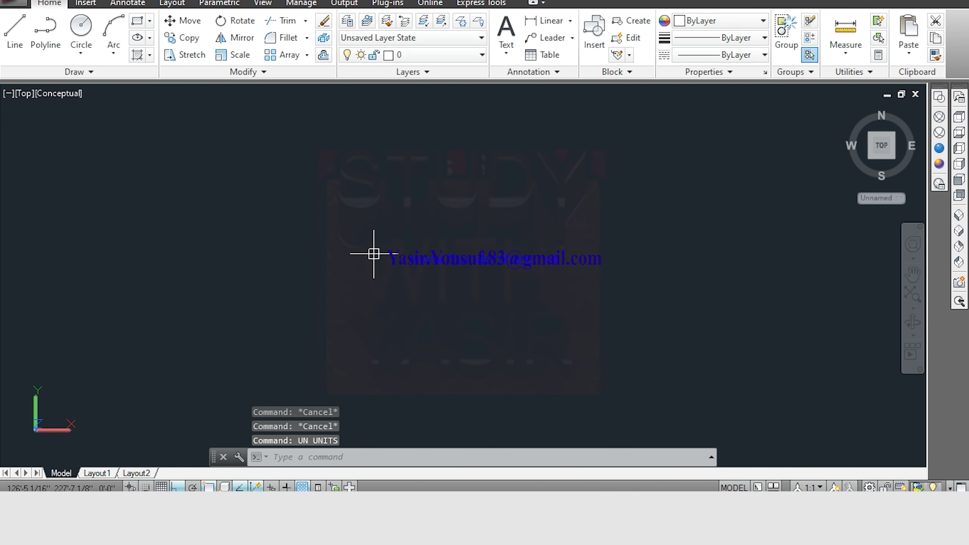
Draw the first two 12' sides of the room square with LINE
key(Escape)
text(l)
key(Return)
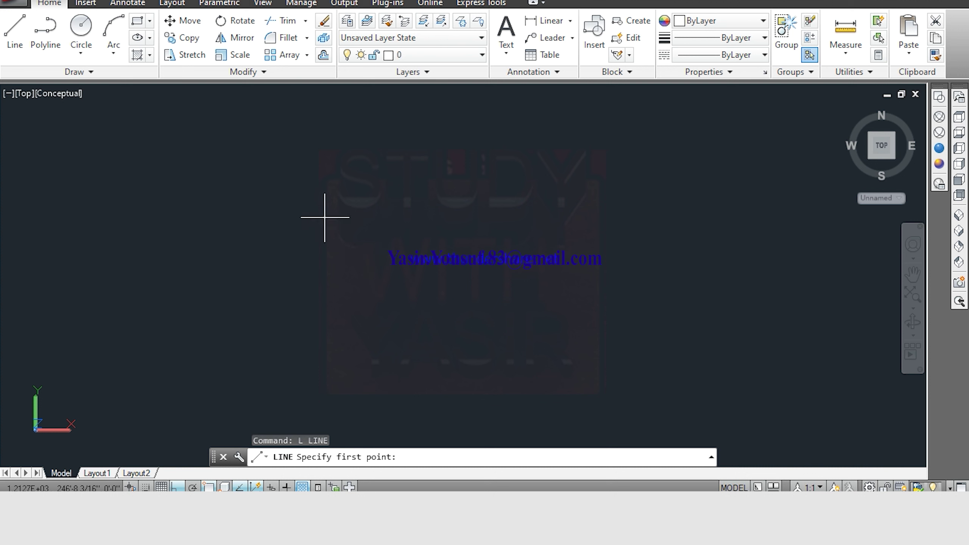
click(312, 202)
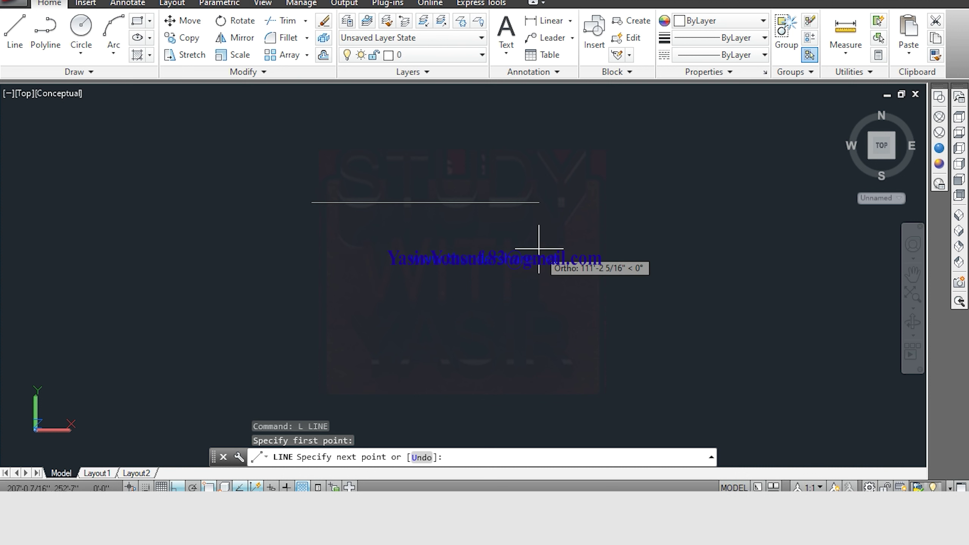
text(12)
key(Return)
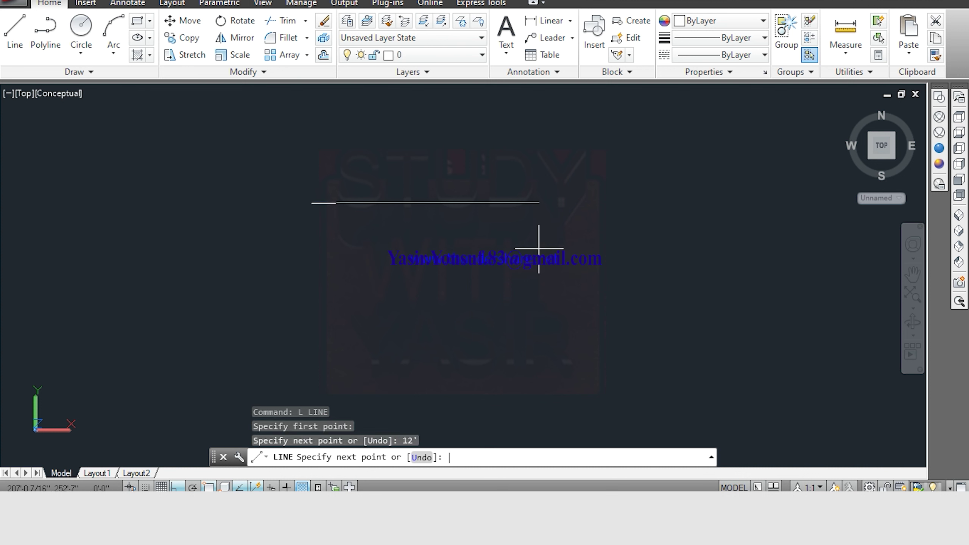
scroll(64, 242, down, 2)
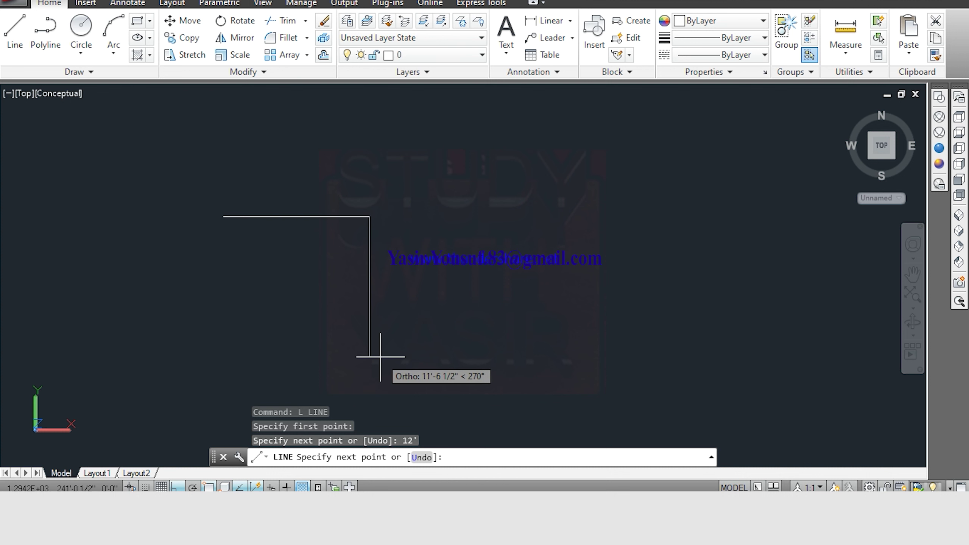
text(12)
key(Return)
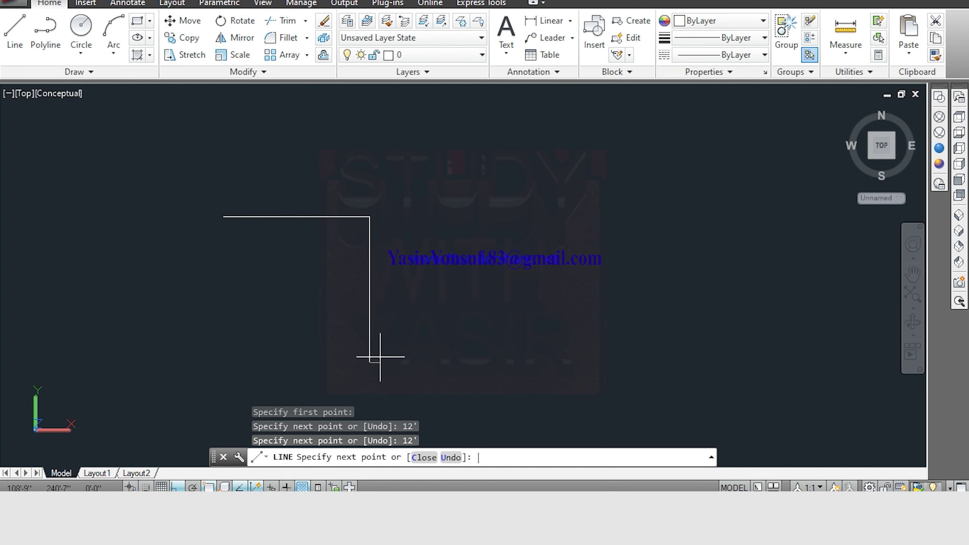
Draw the third 12' side and close the square at the starting corner
text(12')
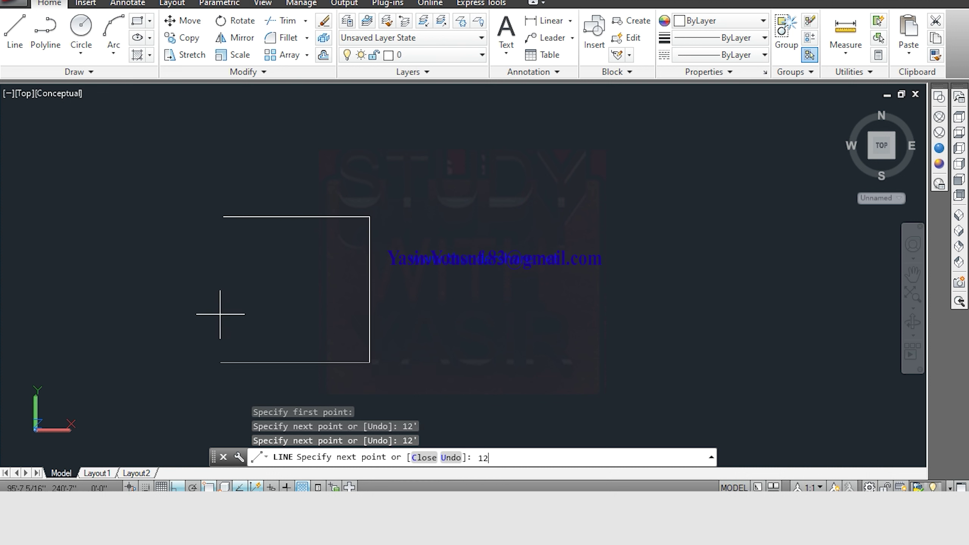
key(Return)
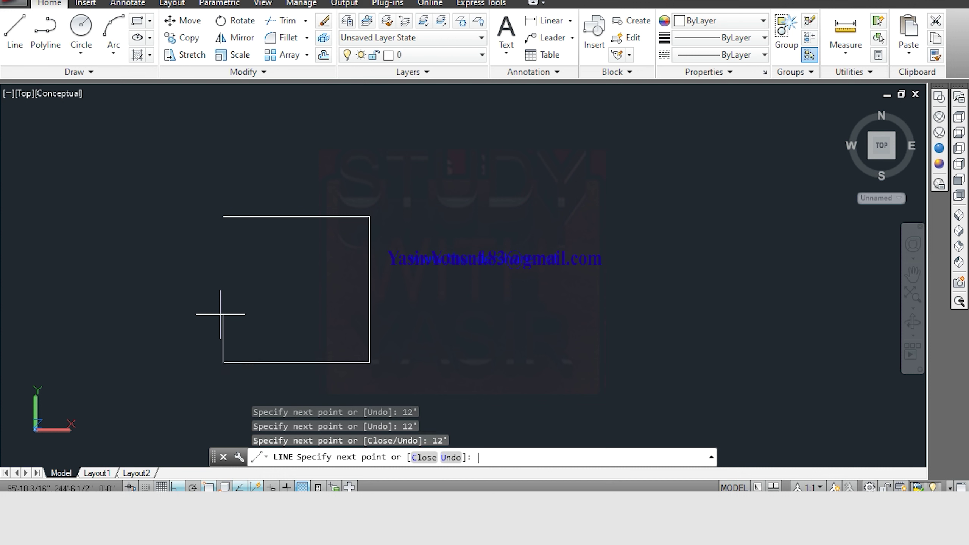
click(223, 216)
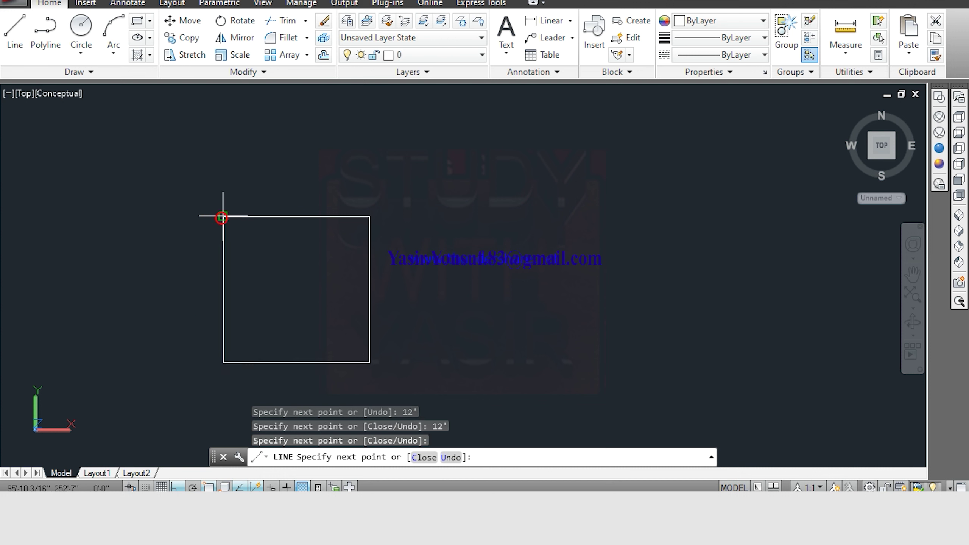
key(Escape)
middle_drag(287, 271, 319, 220)
key(Escape)
key(Escape)
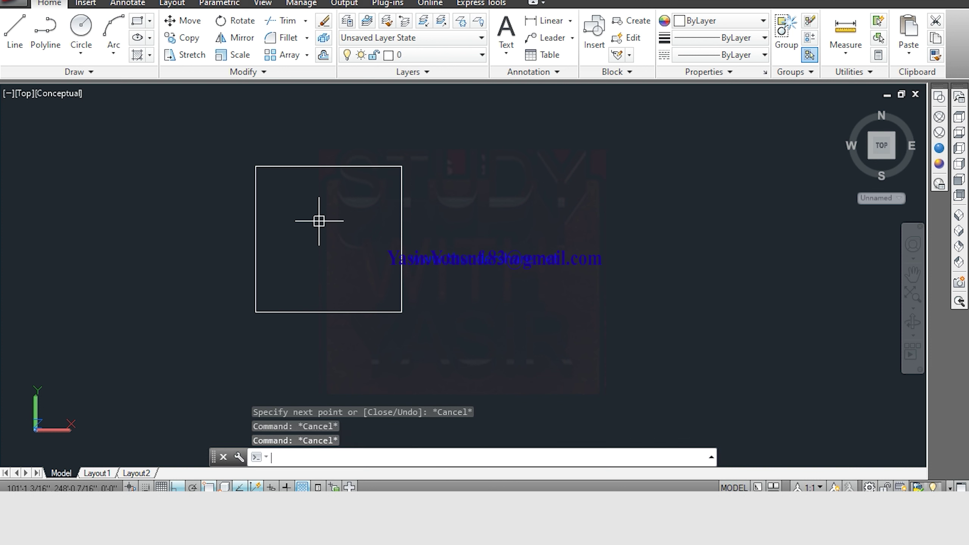
key(Escape)
key(Return)
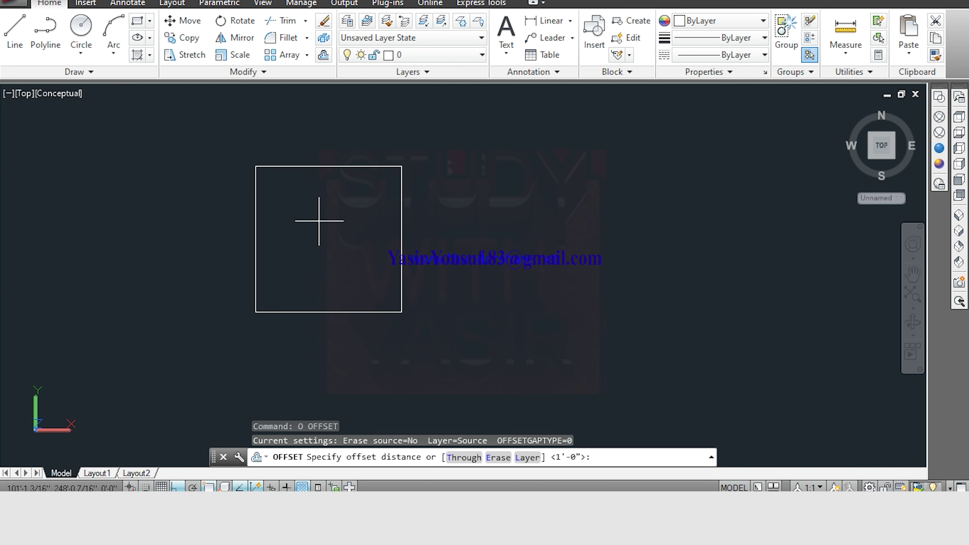
text(6)
Offset all four square edges 6 inches inward to form the inner wall line
key(Return)
click(317, 166)
click(318, 244)
scroll(279, 217, up, 2)
click(244, 201)
click(298, 216)
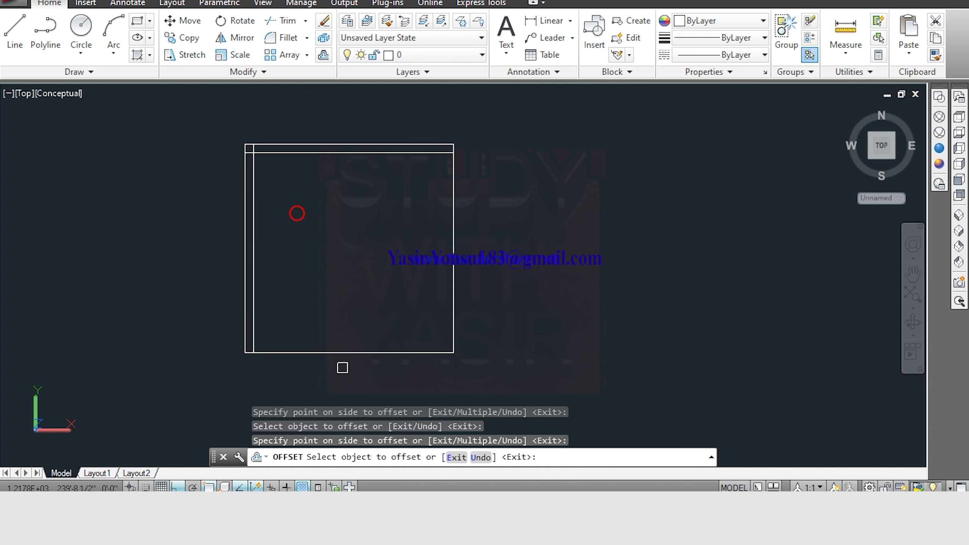
click(338, 347)
click(357, 302)
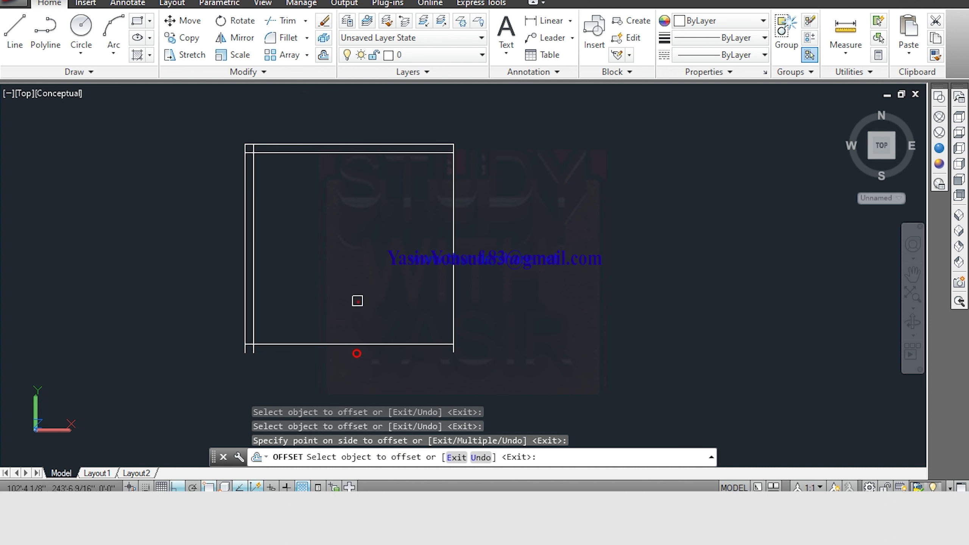
mouse_move(368, 292)
middle_down()
mouse_move(379, 230)
mouse_move(404, 278)
middle_up()
click(449, 219)
click(359, 223)
scroll(442, 178, up, 2)
scroll(496, 174, up, 3)
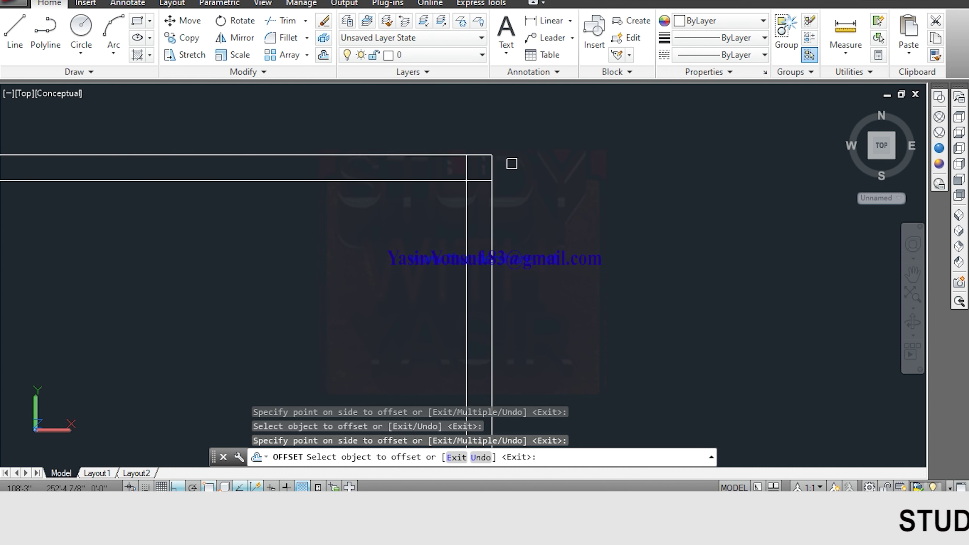
key(Escape)
key(Escape)
Trim the overhanging line ends at the top-right and top-left wall corners
text(tr)
key(Return)
key(Return)
scroll(481, 183, up, 2)
click(484, 189)
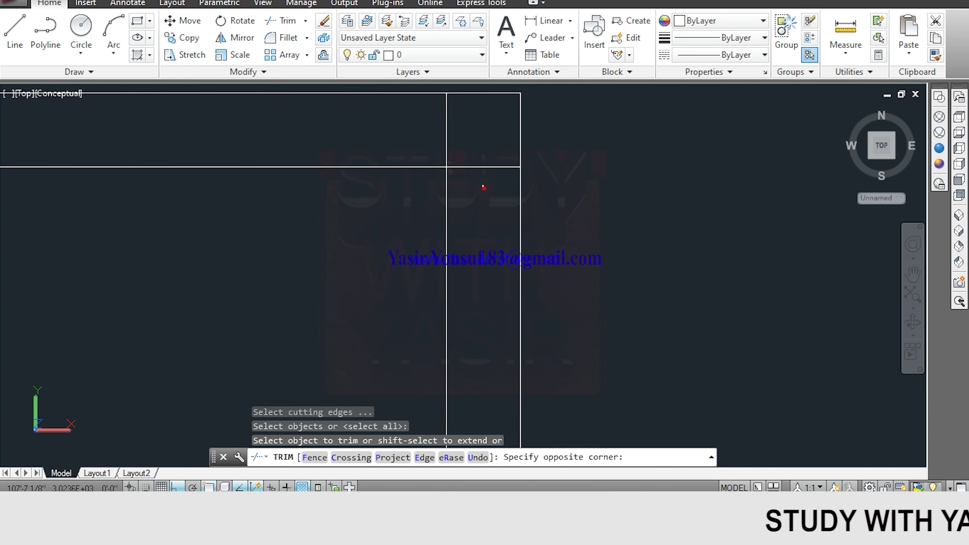
click(464, 142)
scroll(379, 134, down, 3)
scroll(267, 149, down, 2)
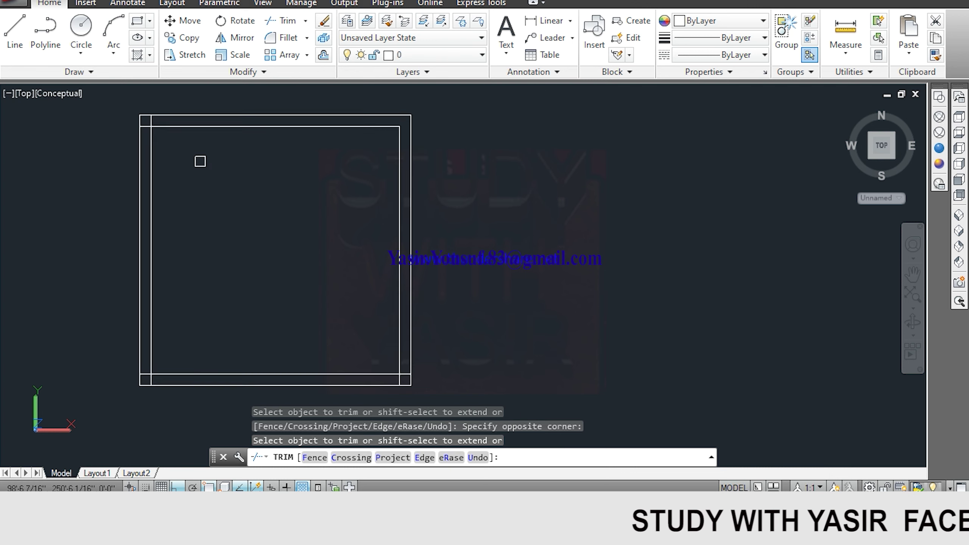
scroll(102, 154, up, 2)
scroll(102, 154, up, 2)
click(96, 135)
click(89, 176)
click(126, 132)
Trim the remaining stubs at the bottom-left and bottom-right wall corners
scroll(114, 126, down, 5)
scroll(105, 282, up, 3)
scroll(111, 275, up, 3)
click(126, 232)
click(78, 229)
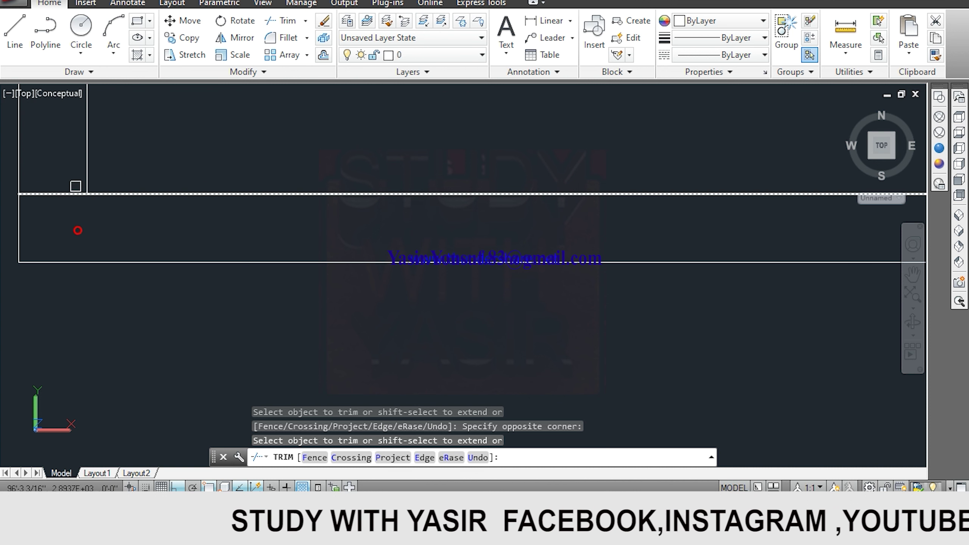
click(79, 182)
click(75, 216)
scroll(75, 216, down, 4)
scroll(412, 267, up, 4)
click(413, 241)
click(394, 306)
scroll(394, 306, down, 4)
scroll(277, 260, up, 3)
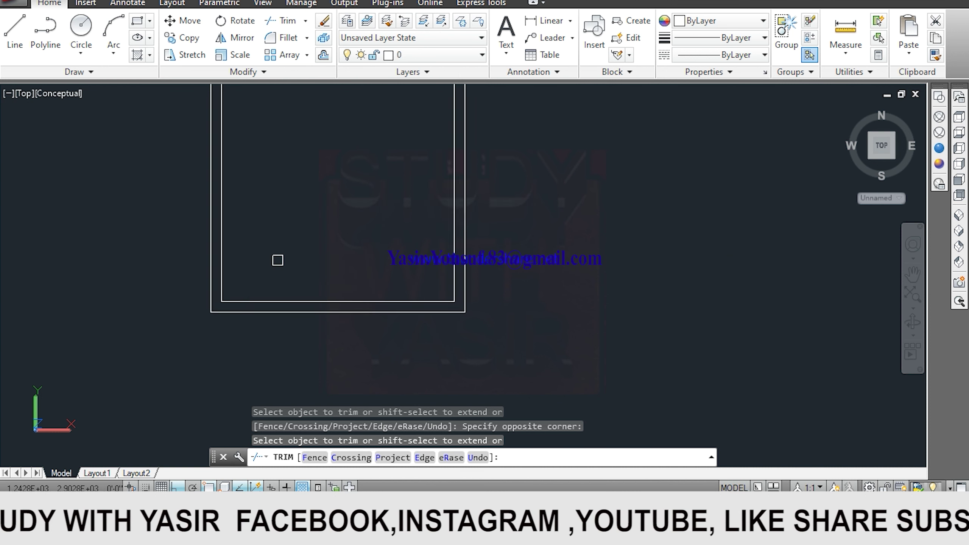
mouse_move(382, 269)
middle_down()
mouse_move(362, 297)
mouse_move(303, 294)
middle_up()
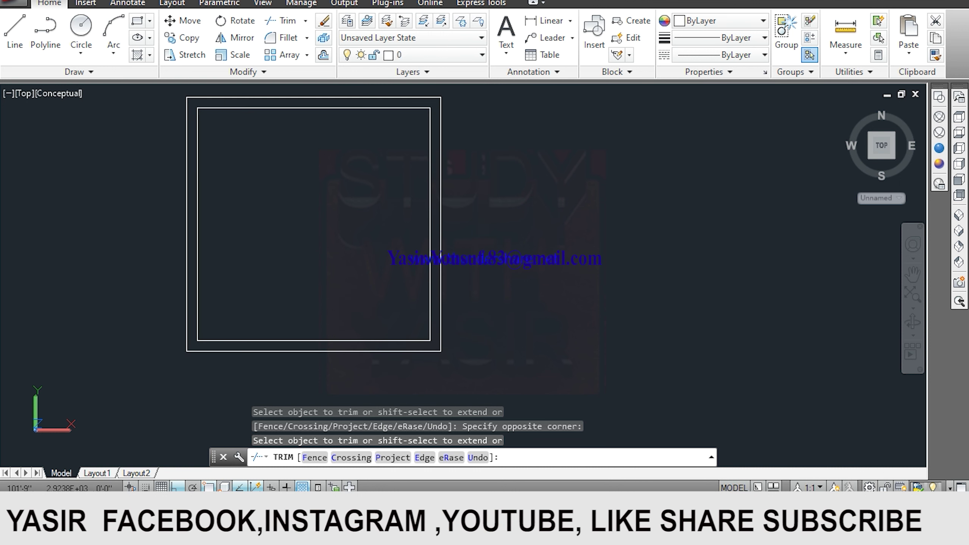
key(Escape)
key(Escape)
Offset the inner left wall line 6 inches right to mark the first door jamb
text(o)
key(Return)
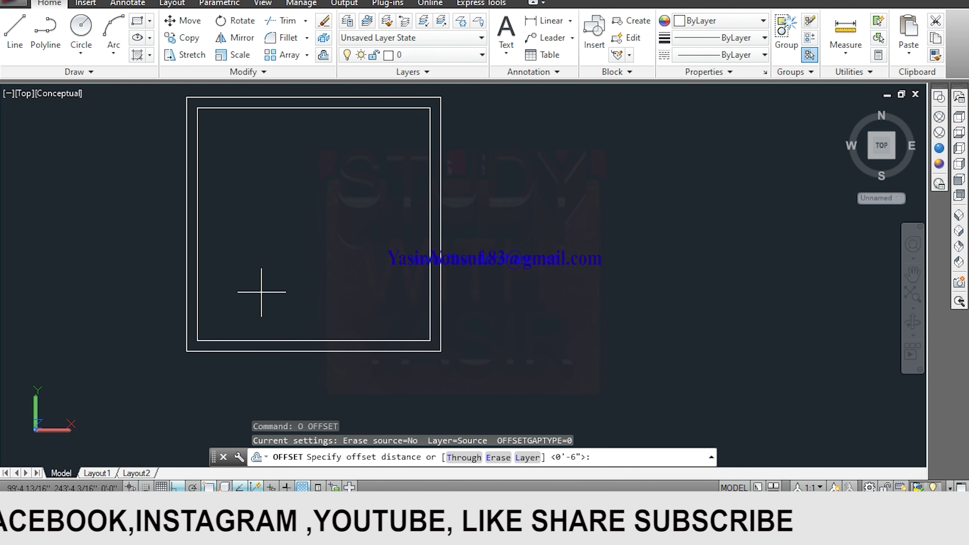
text(6)
key(Return)
click(203, 291)
click(232, 304)
key(Escape)
key(Escape)
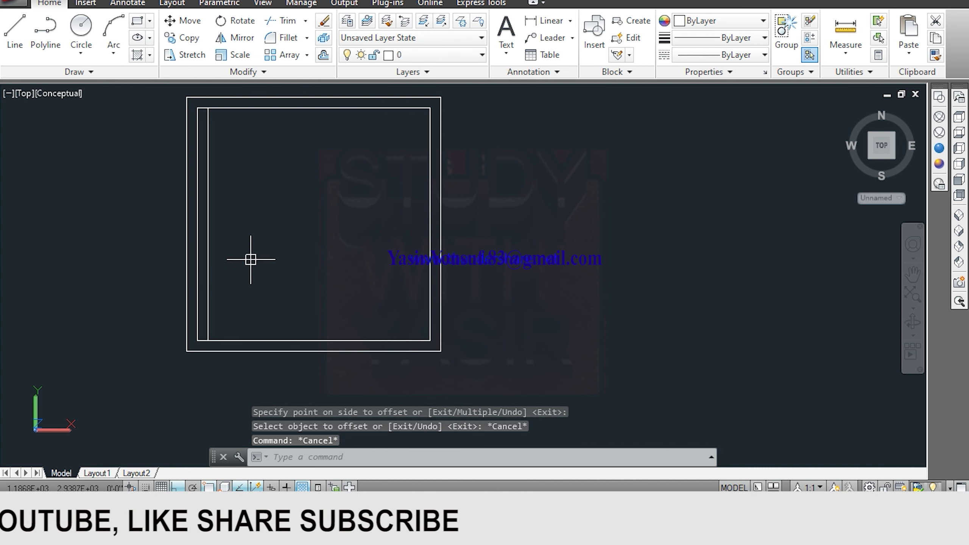
Offset that jamb line 3 feet right to mark the second door jamb
key(Escape)
key(Escape)
text(o)
key(Return)
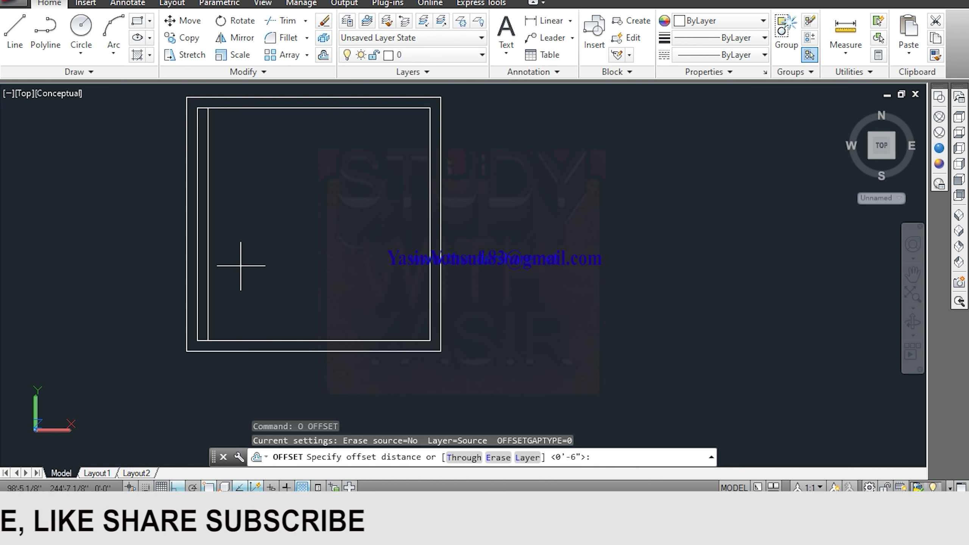
text(3)
key(Return)
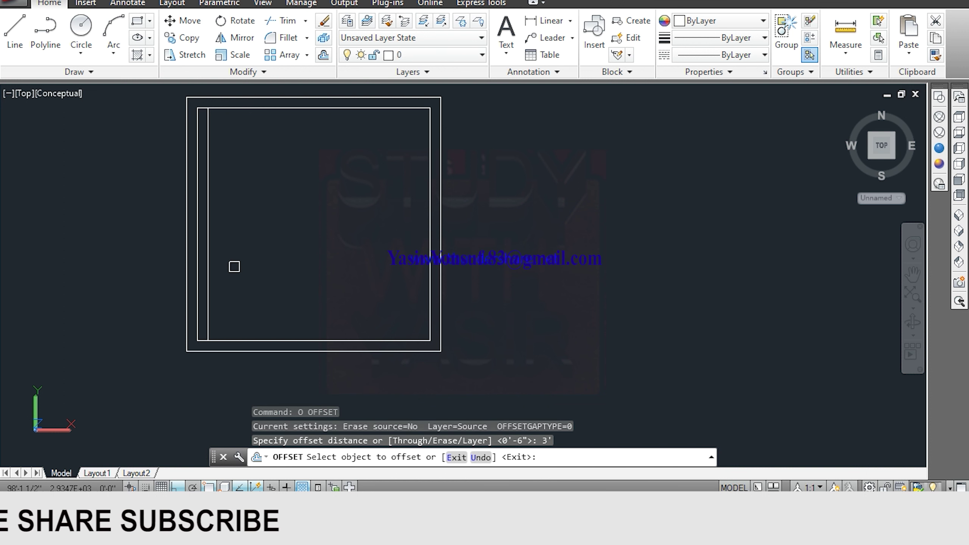
click(207, 277)
click(308, 278)
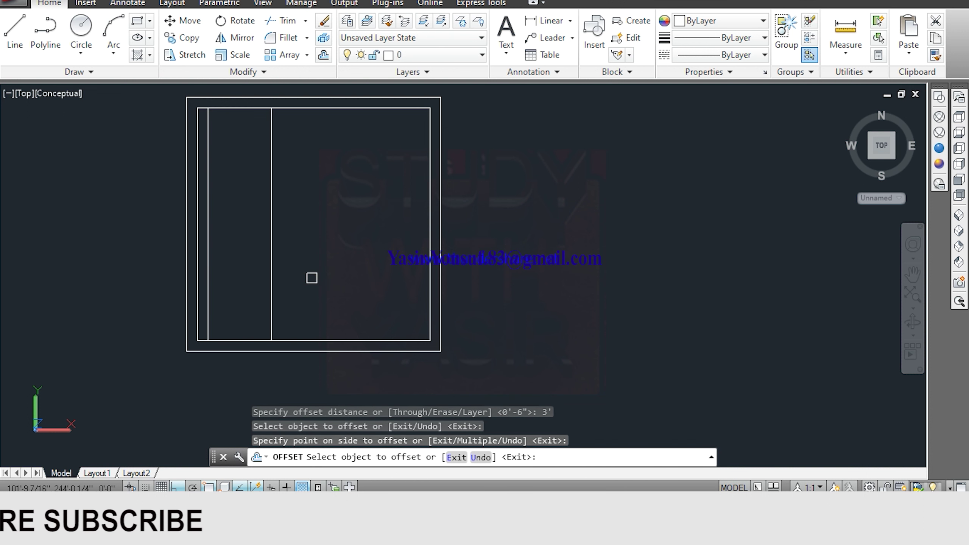
key(Escape)
Extend both jamb lines down to the outer wall line
key(Escape)
text(ex)
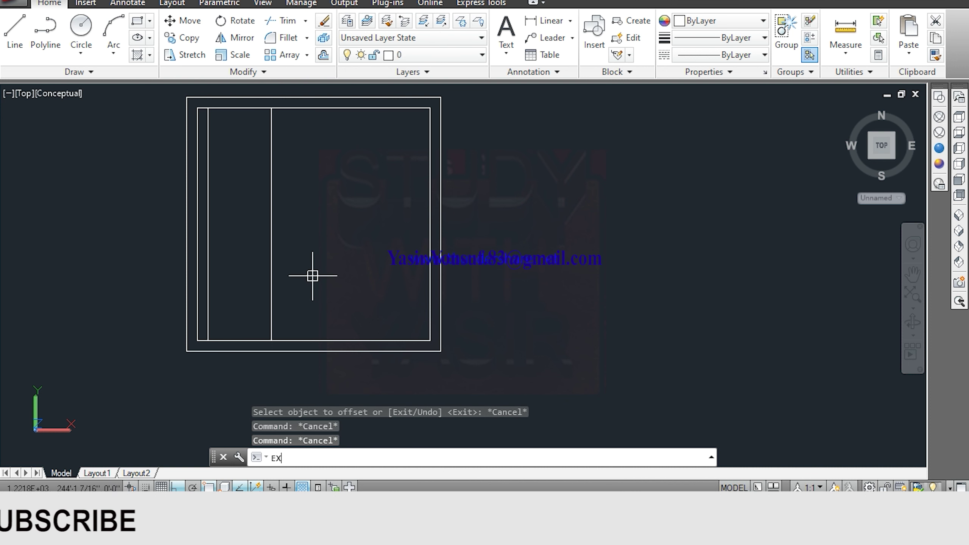
key(Return)
key(Return)
click(272, 314)
click(210, 314)
key(Escape)
Trim the bottom wall between the jambs and the jamb stubs to open the 3' doorway
text(tr)
key(Return)
key(Return)
click(253, 310)
click(240, 372)
click(310, 249)
click(234, 262)
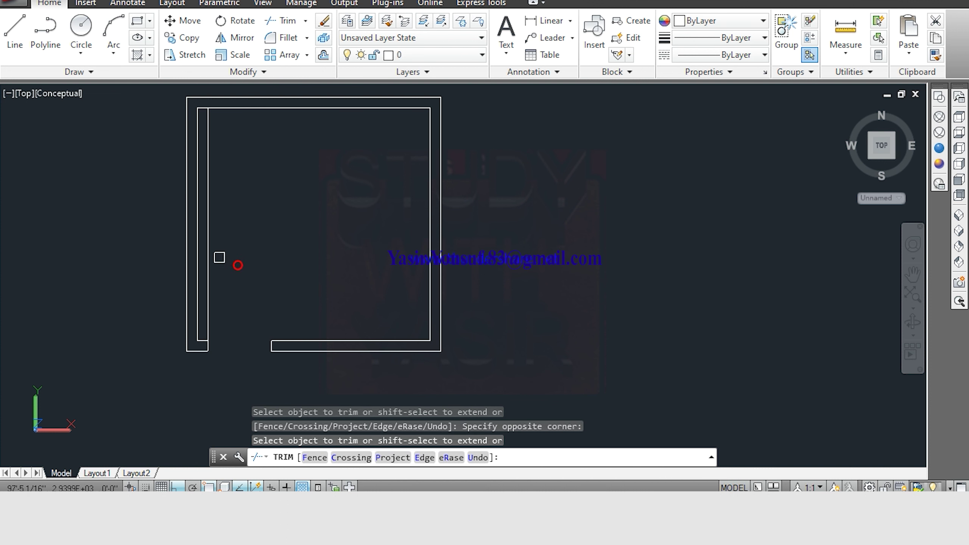
click(212, 249)
scroll(291, 242, down, 2)
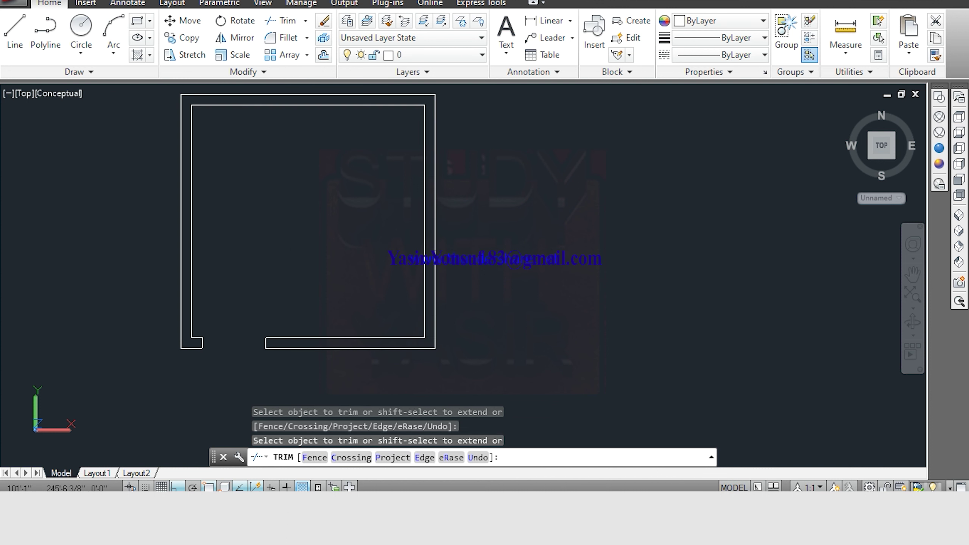
key(Escape)
key(Escape)
text(l)
key(Return)
scroll(292, 243, up, 3)
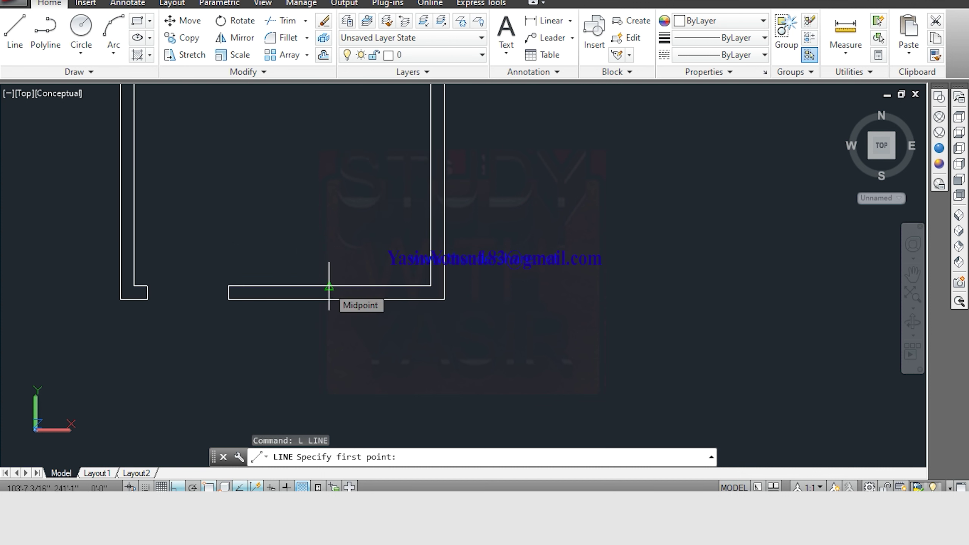
Draw a guide line across the bottom wall's midpoint and offset it 24 to each side
click(329, 286)
click(329, 300)
key(Escape)
key(Escape)
key(Escape)
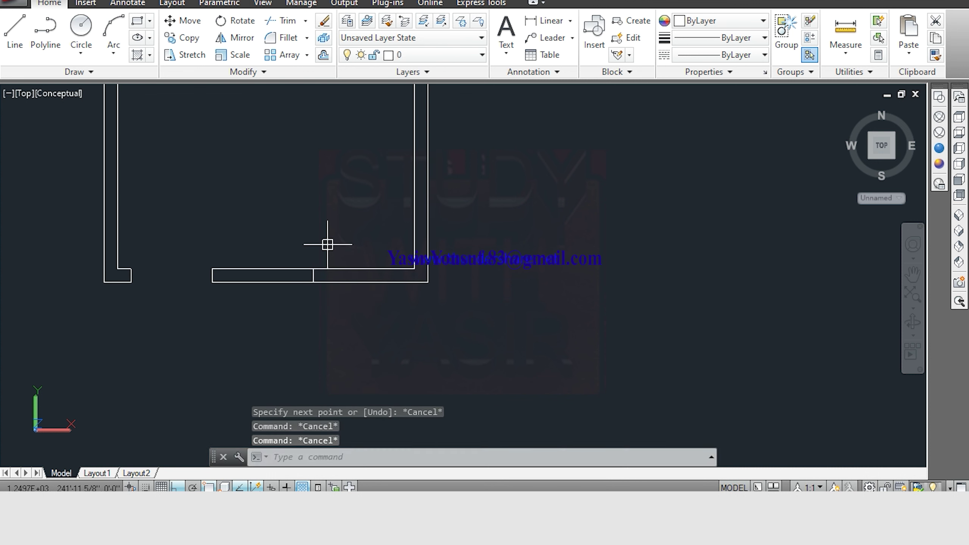
text(o)
key(Return)
Erase the middle guide line and trim the wall out between the two offset lines
key(Return)
scroll(331, 286, up, 2)
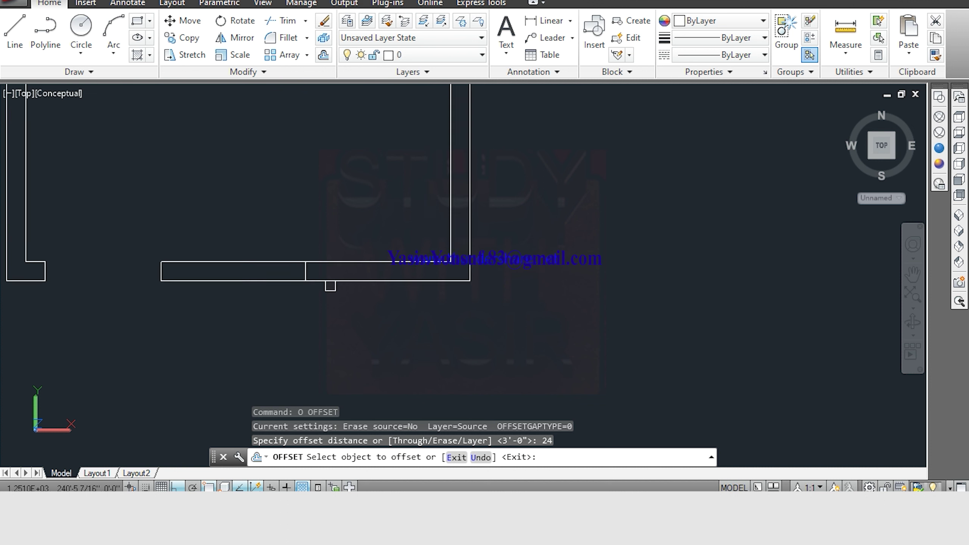
scroll(331, 286, up, 2)
click(293, 269)
click(226, 268)
click(294, 265)
click(346, 263)
key(Escape)
text(e)
key(Return)
click(277, 268)
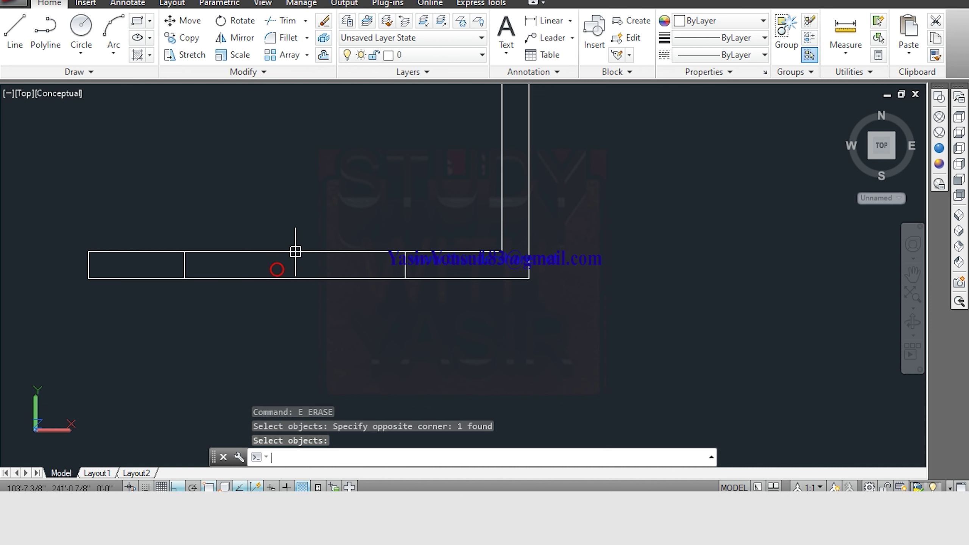
key(Return)
key(Return)
click(335, 223)
click(321, 315)
scroll(322, 316, down, 5)
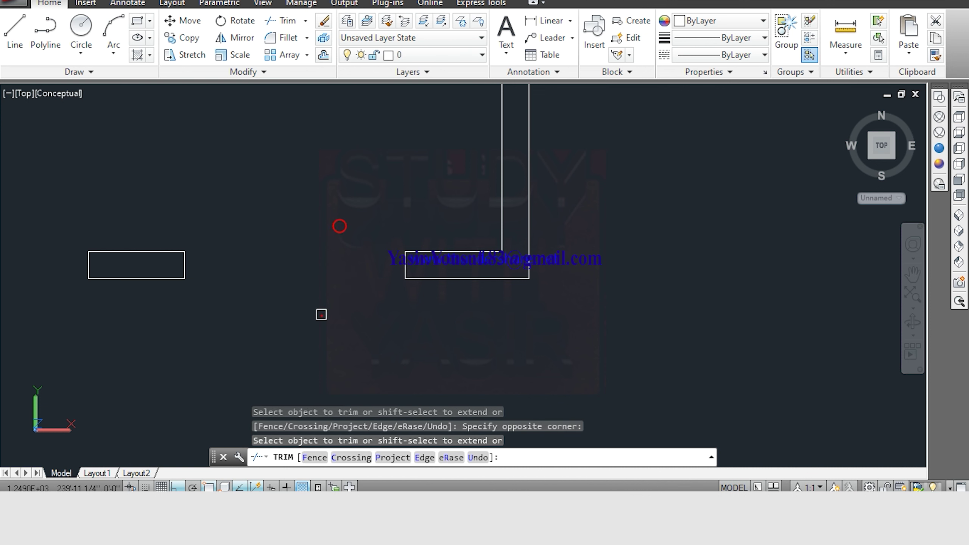
key(Escape)
key(Escape)
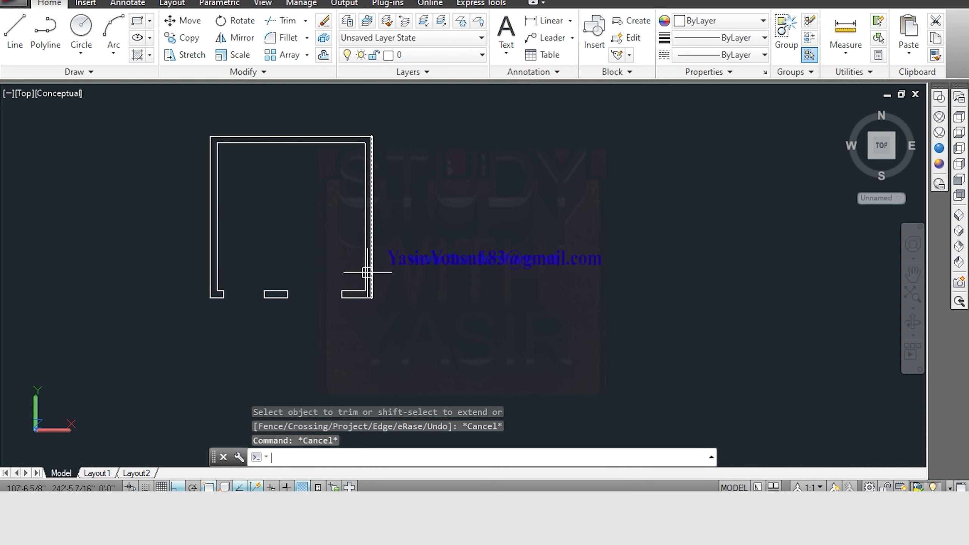
Copy the whole room plan to the right of the original
text(co)
key(Return)
scroll(400, 156, down, 2)
click(403, 154)
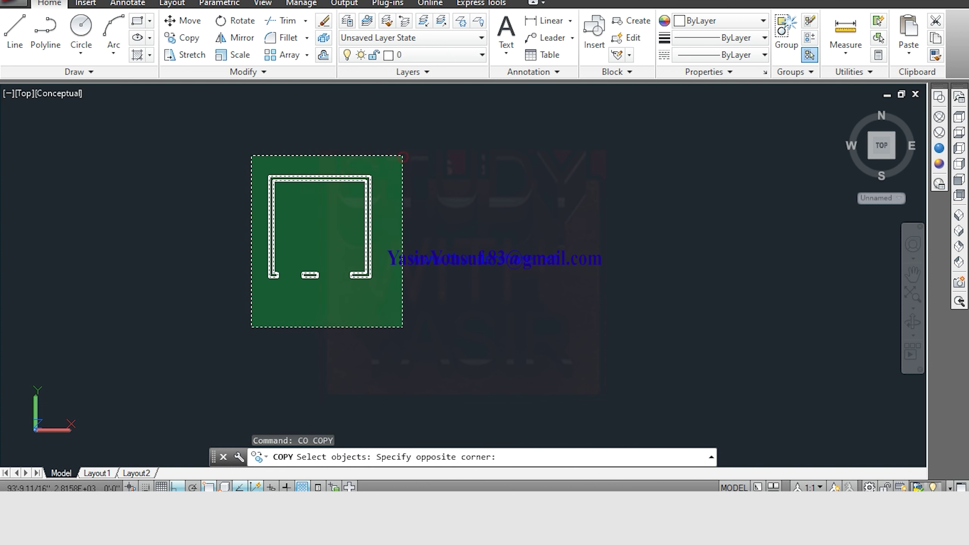
click(249, 322)
key(Return)
click(324, 329)
click(520, 329)
key(Escape)
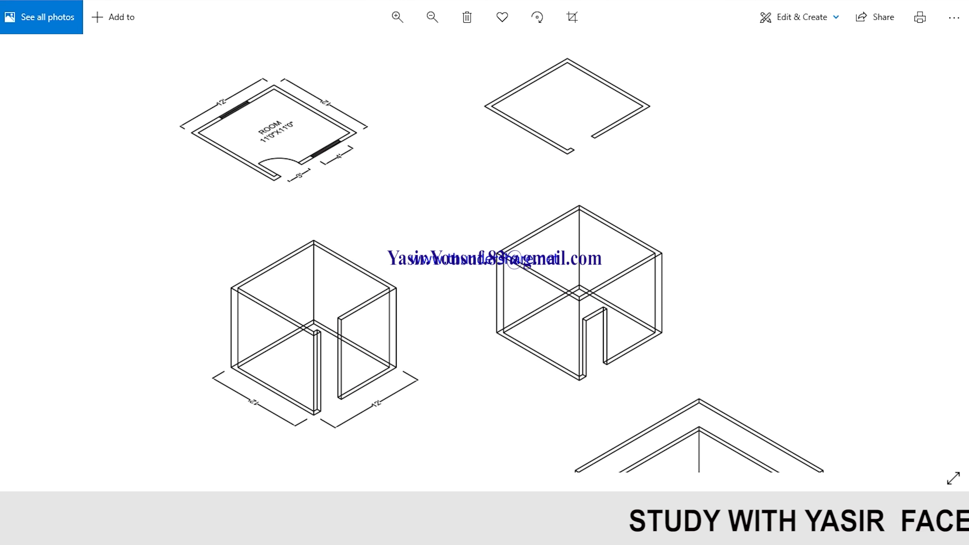
click(572, 446)
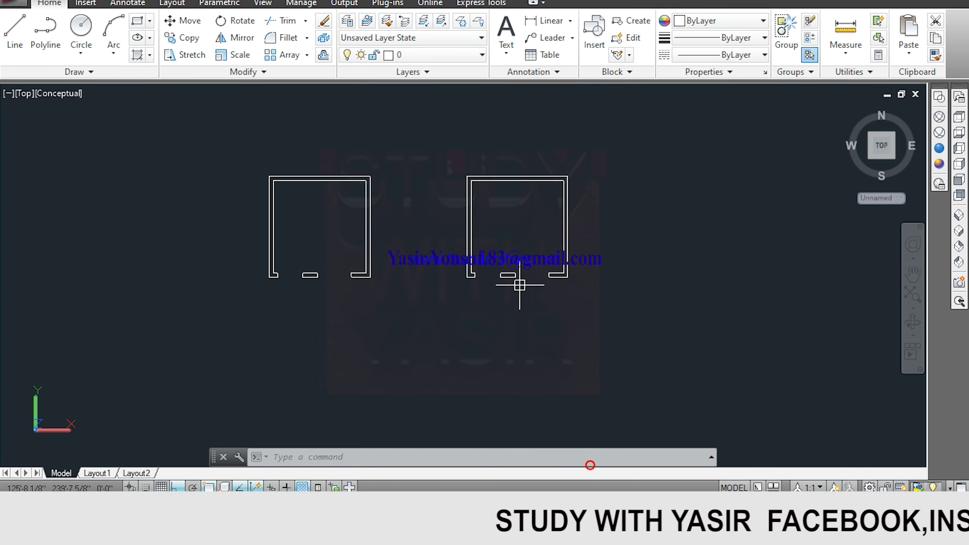
Pick an internal point in the right room's walls to create 2 closed boundary polylines
scroll(479, 243, up, 2)
scroll(395, 246, down, 1)
scroll(422, 264, up, 1)
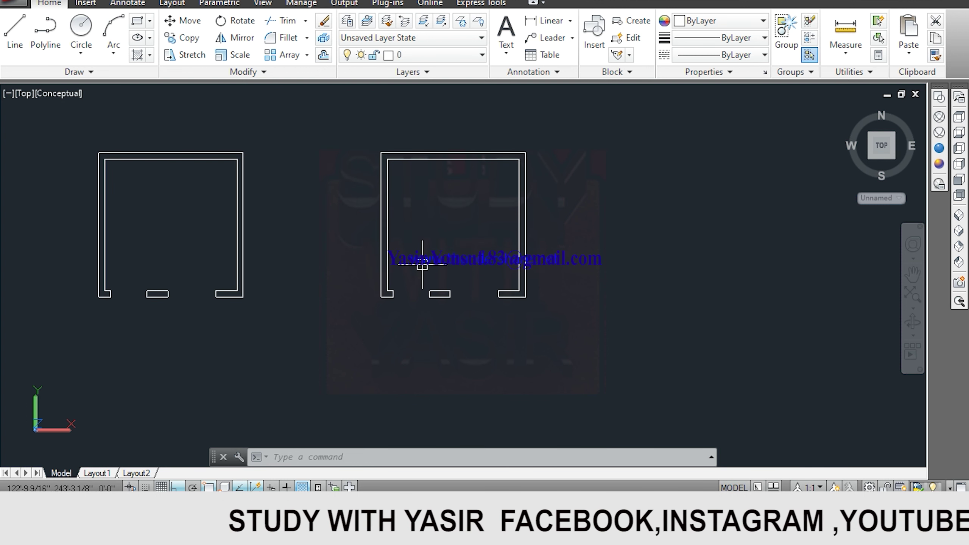
middle_drag(422, 265, 451, 278)
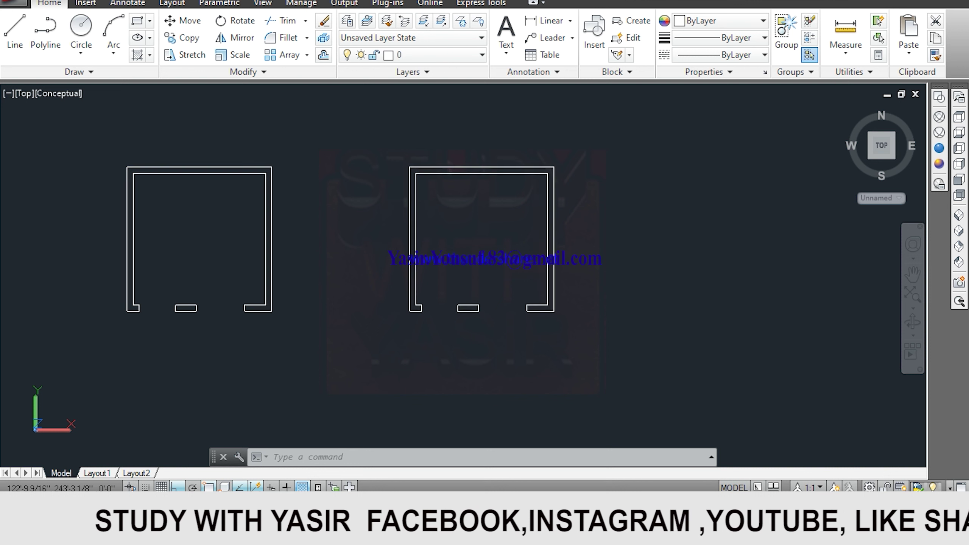
key(Escape)
text(BO)
key(Return)
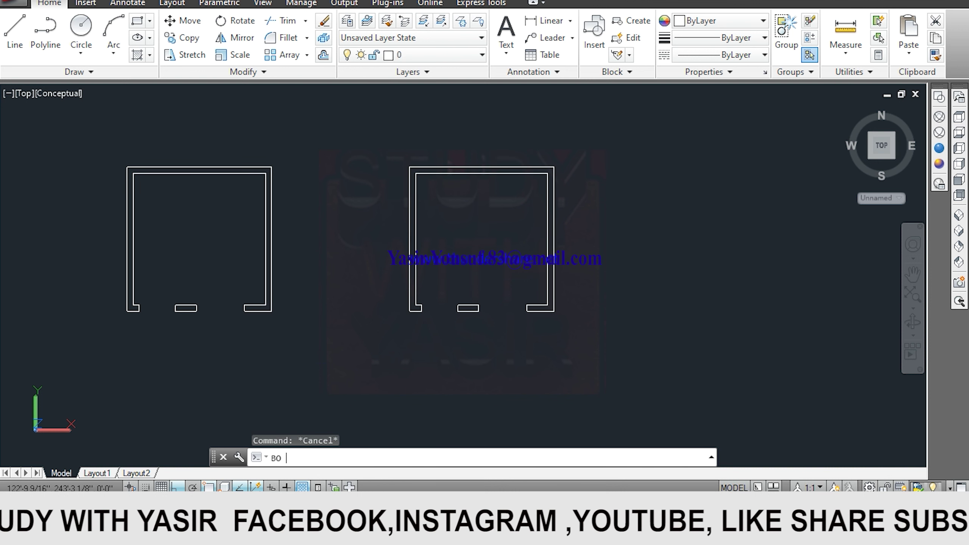
click(397, 168)
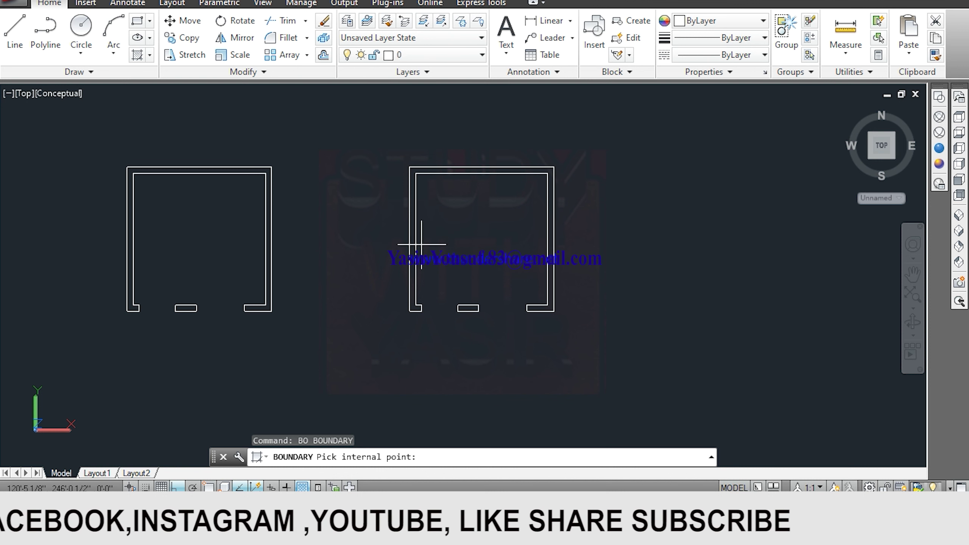
scroll(456, 242, up, 2)
scroll(448, 231, up, 1)
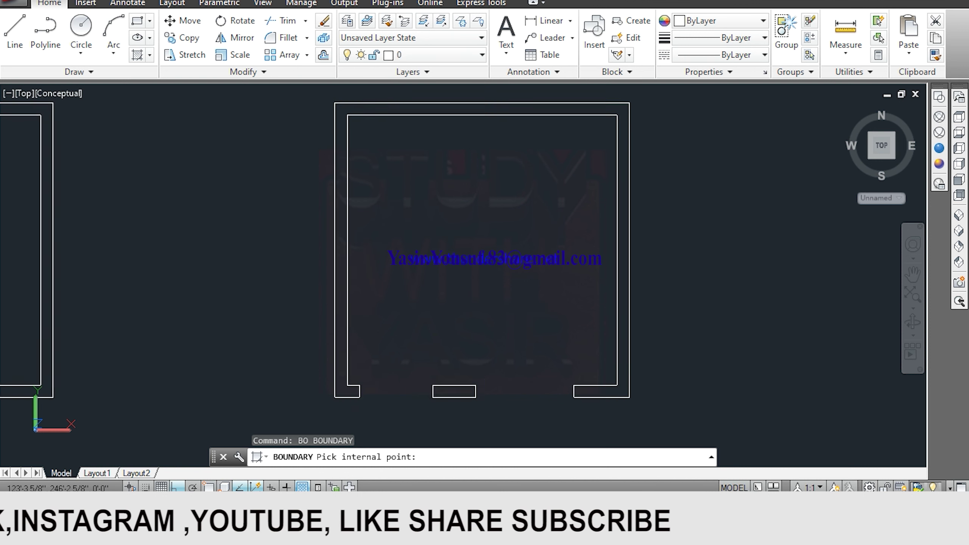
scroll(298, 151, up, 1)
scroll(298, 151, up, 1)
scroll(298, 151, up, 2)
scroll(298, 151, up, 1)
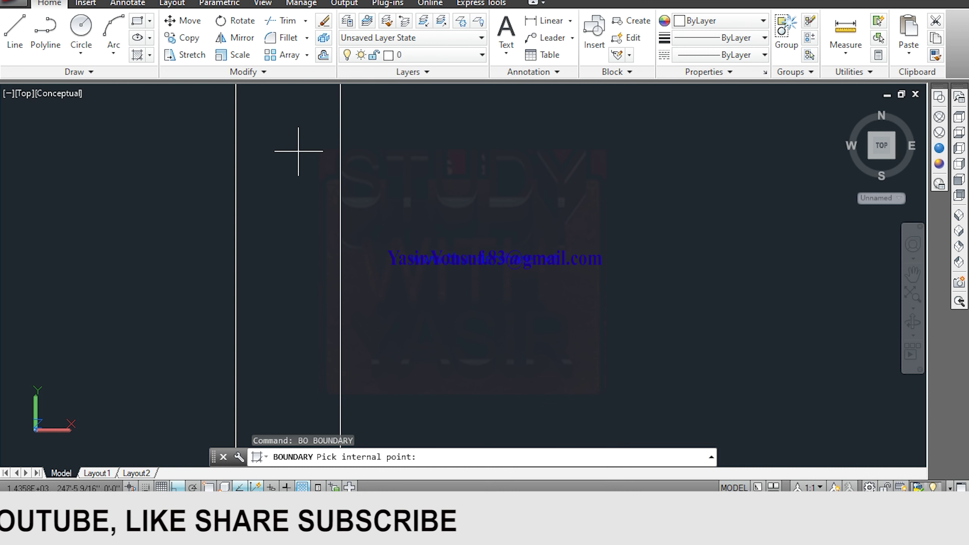
scroll(298, 151, down, 2)
scroll(298, 151, down, 4)
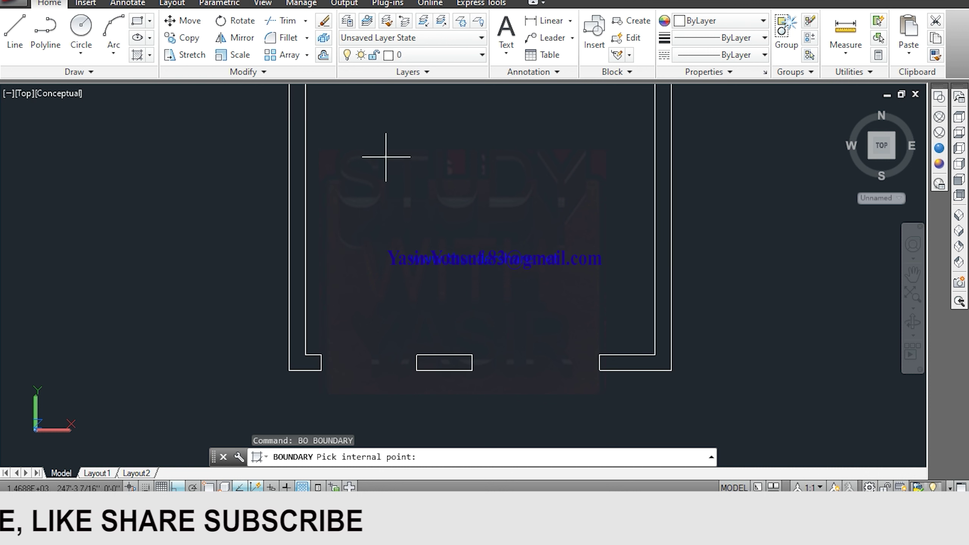
scroll(378, 201, down, 2)
scroll(343, 223, up, 1)
scroll(287, 229, up, 1)
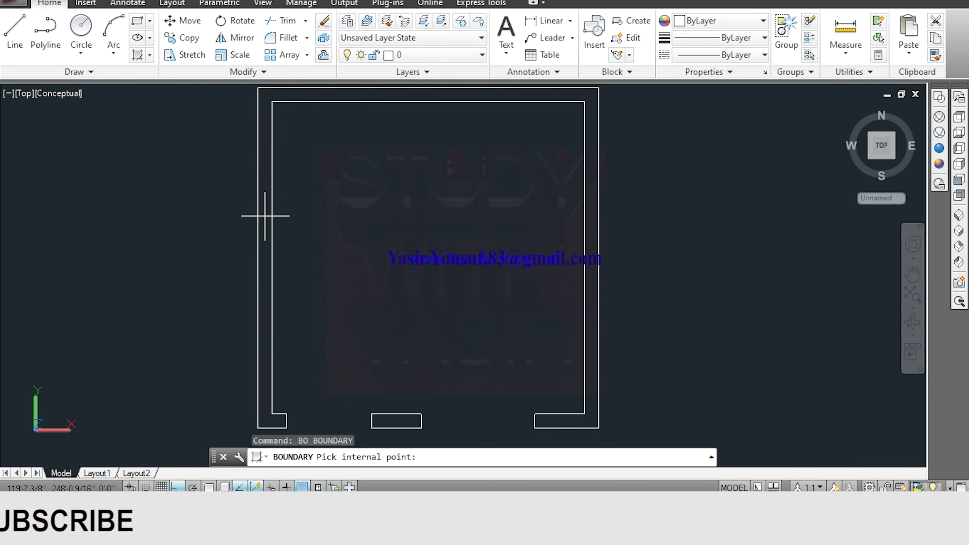
click(265, 216)
middle_drag(396, 271, 390, 224)
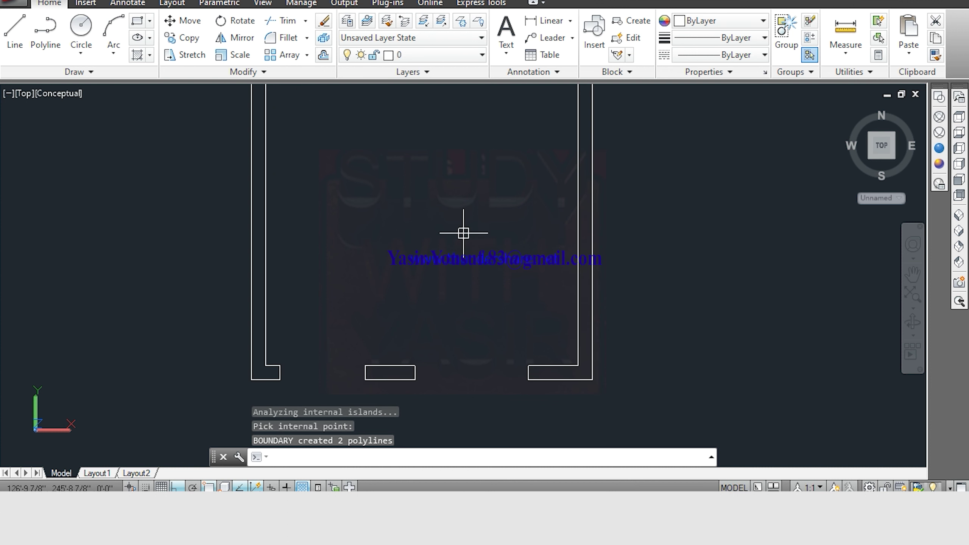
scroll(460, 223, down, 4)
scroll(431, 258, up, 2)
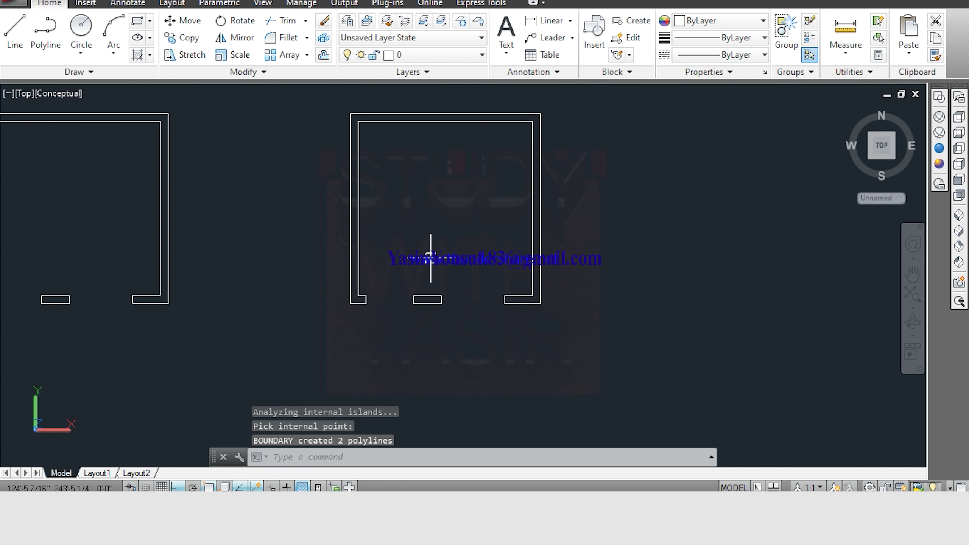
key(Escape)
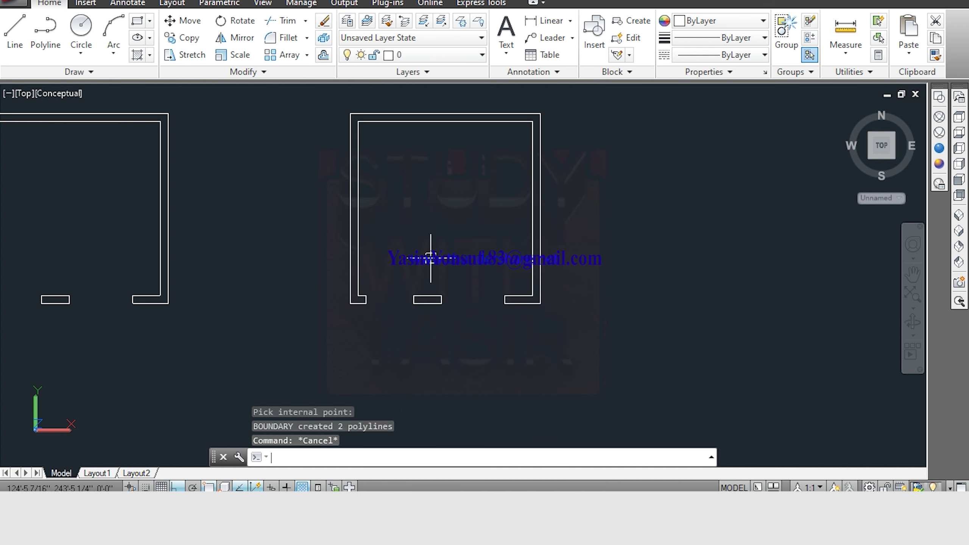
Draw rectangles across the left and right doorway gaps in the front wall
text(REC)
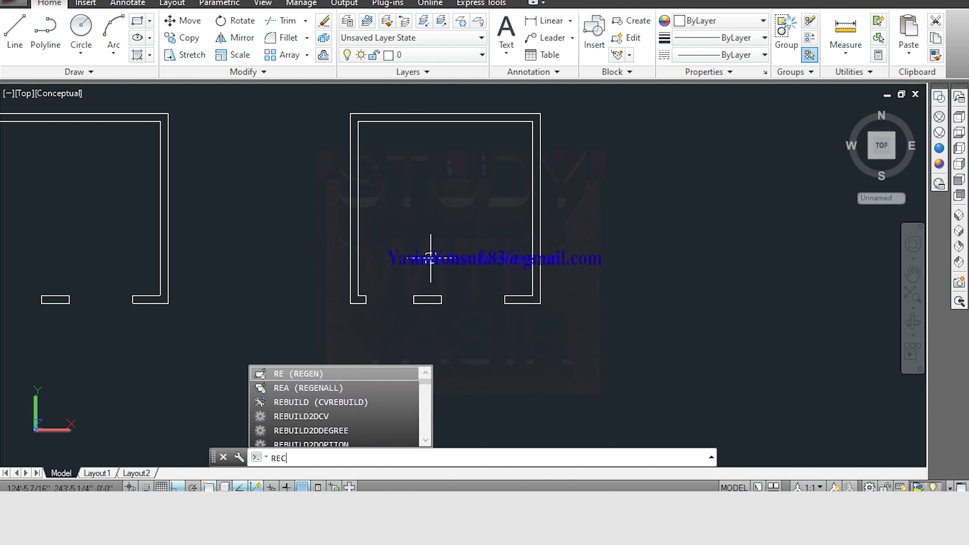
key(Return)
scroll(431, 258, up, 1)
scroll(354, 237, up, 2)
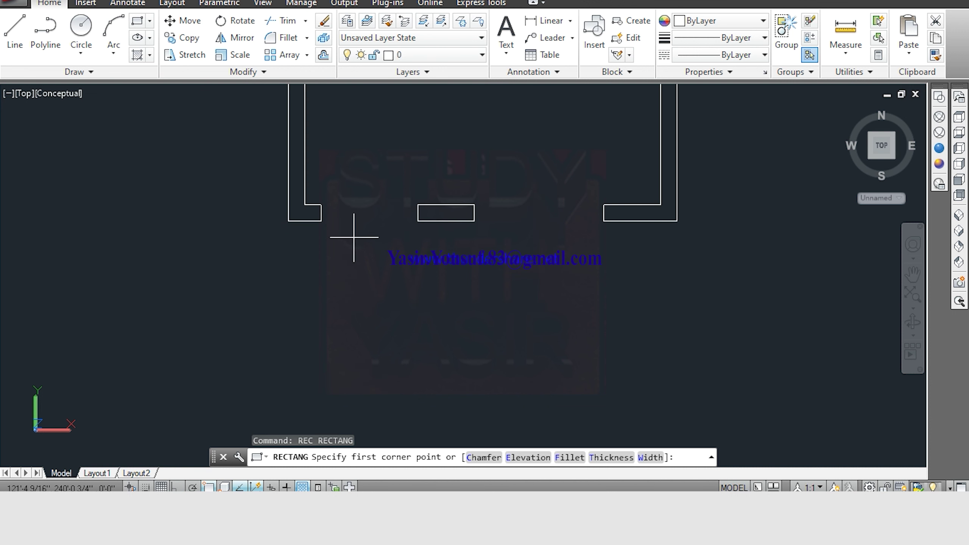
click(318, 207)
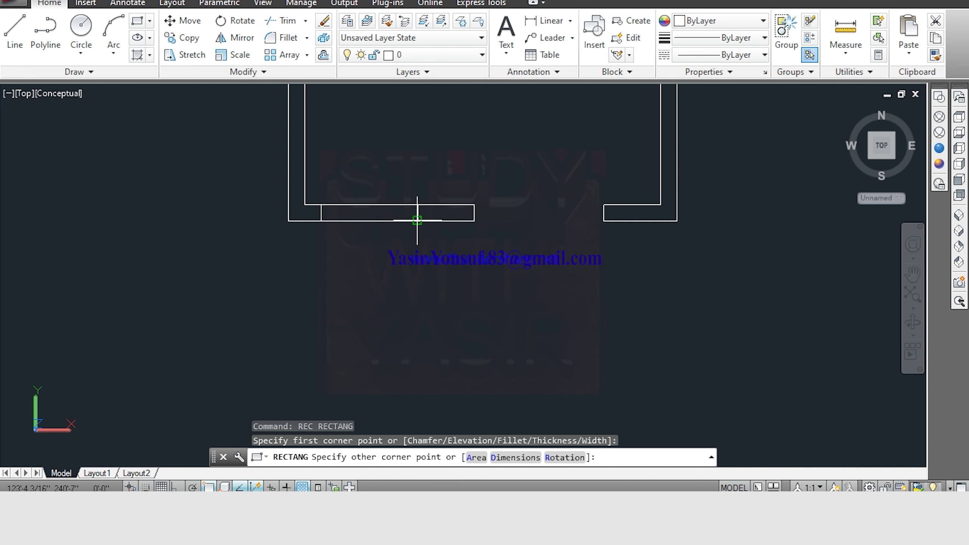
click(415, 219)
key(Return)
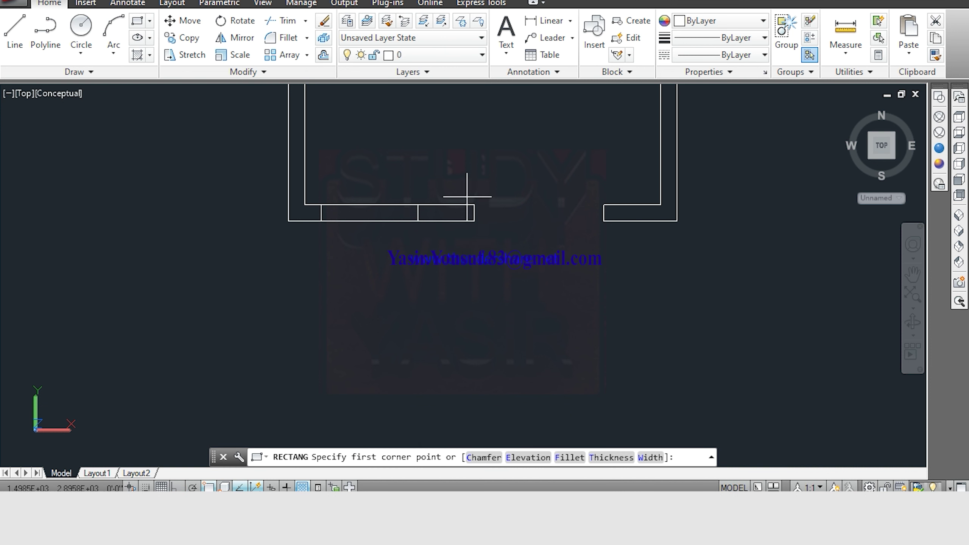
click(472, 204)
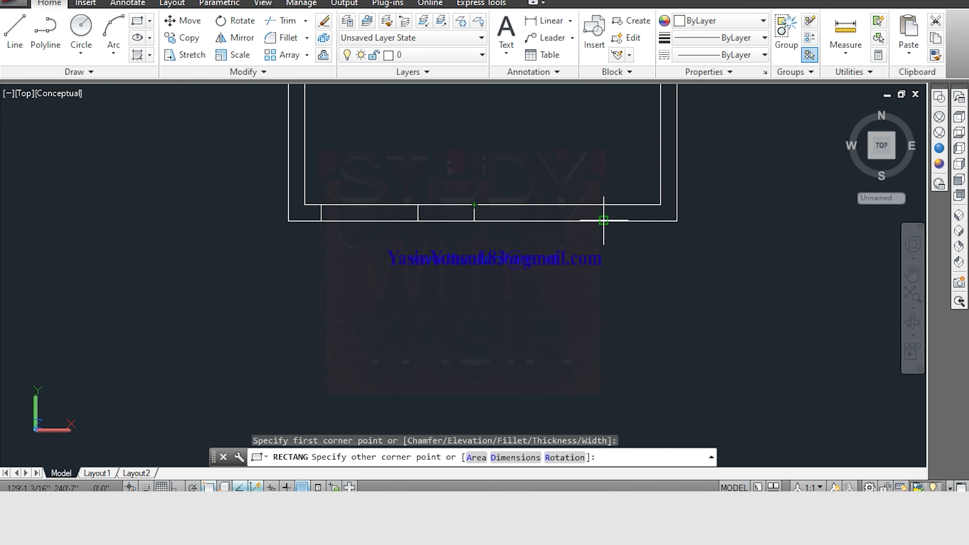
click(603, 221)
Draw one rectangle from corner to corner around the room's outer edge
key(Return)
scroll(503, 345, down, 4)
text(REC)
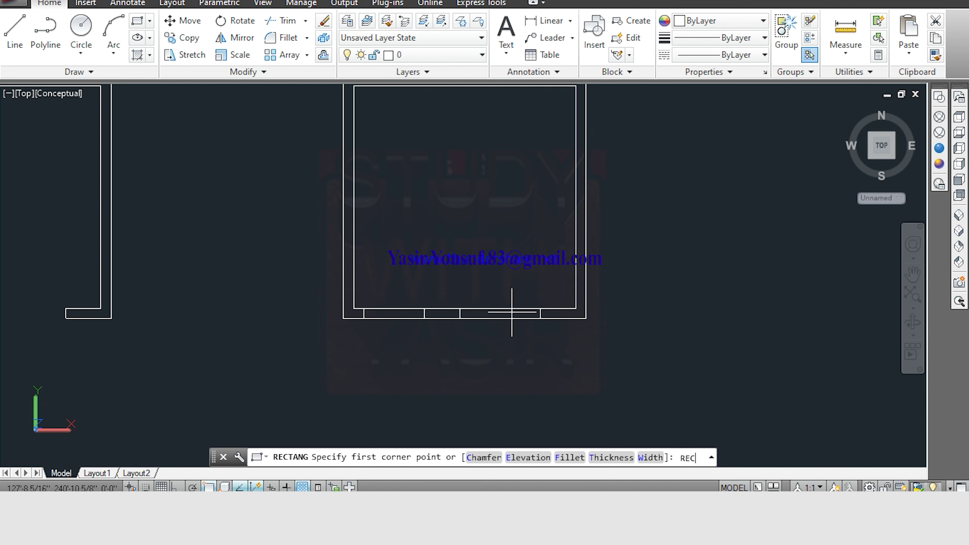
key(Return)
click(585, 318)
scroll(580, 309, down, 4)
scroll(496, 213, up, 3)
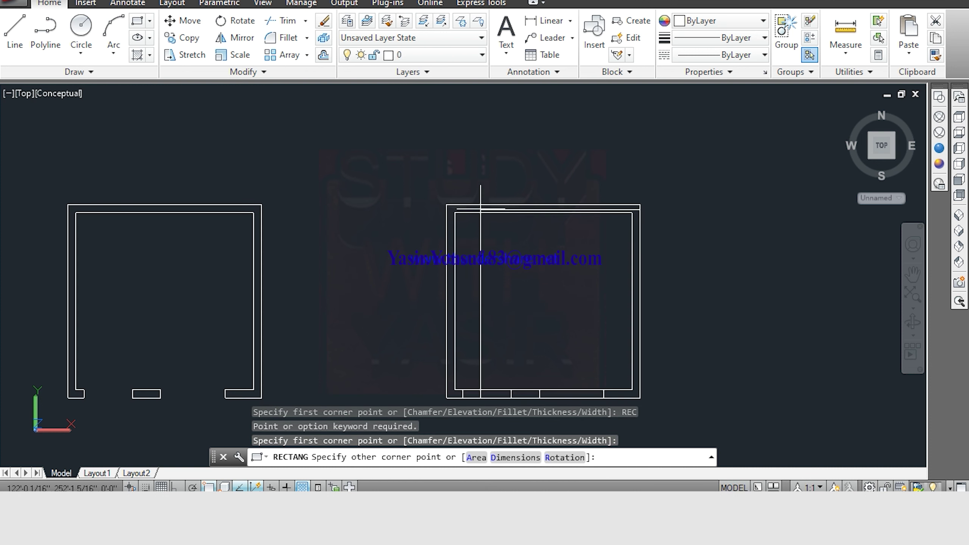
click(447, 203)
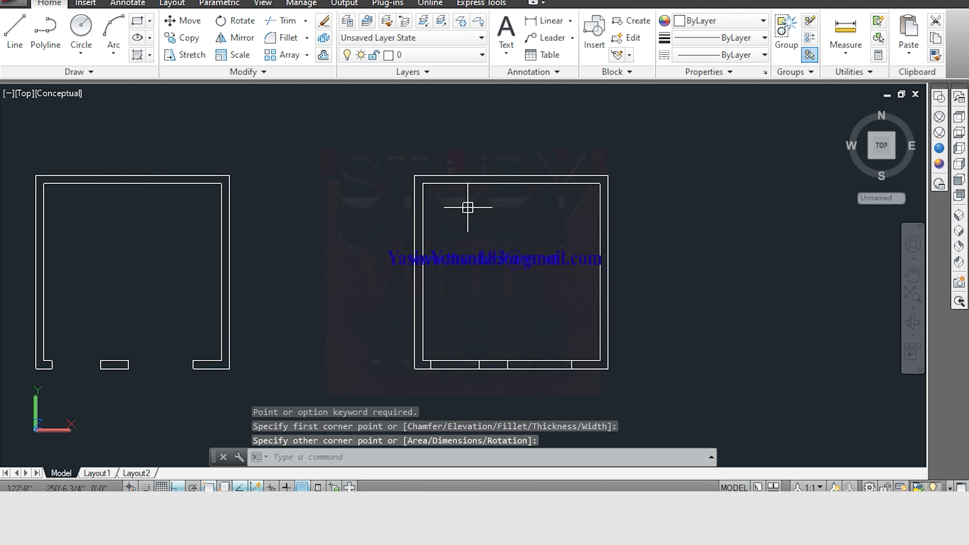
key(Escape)
key(Escape)
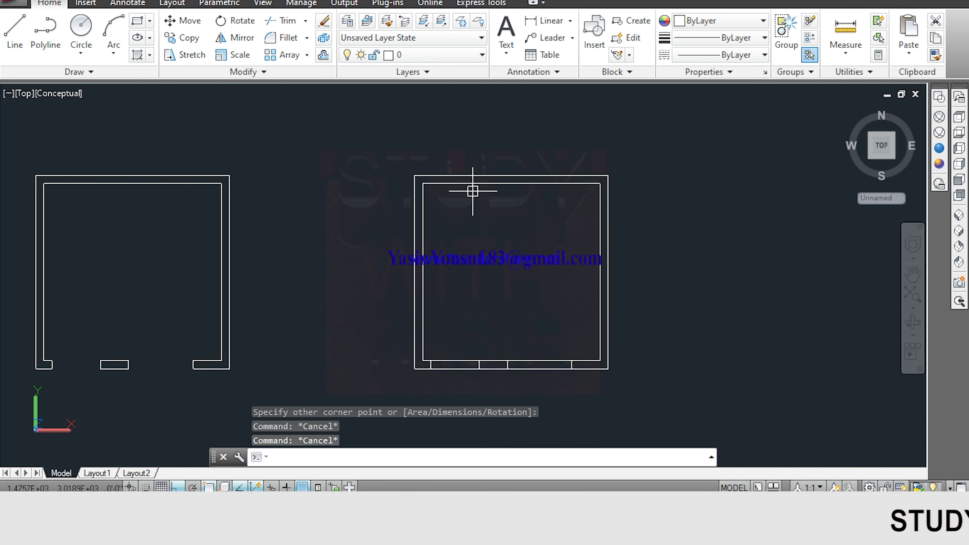
text(o)
Offset the room's outer rectangle 2 units outward
key(Return)
scroll(472, 191, up, 2)
text(2)
key(Return)
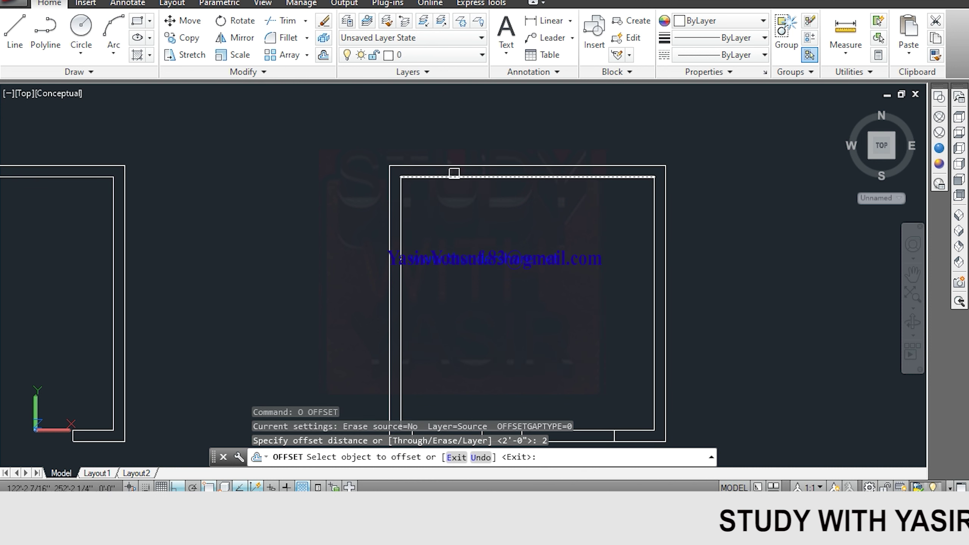
click(451, 165)
click(452, 143)
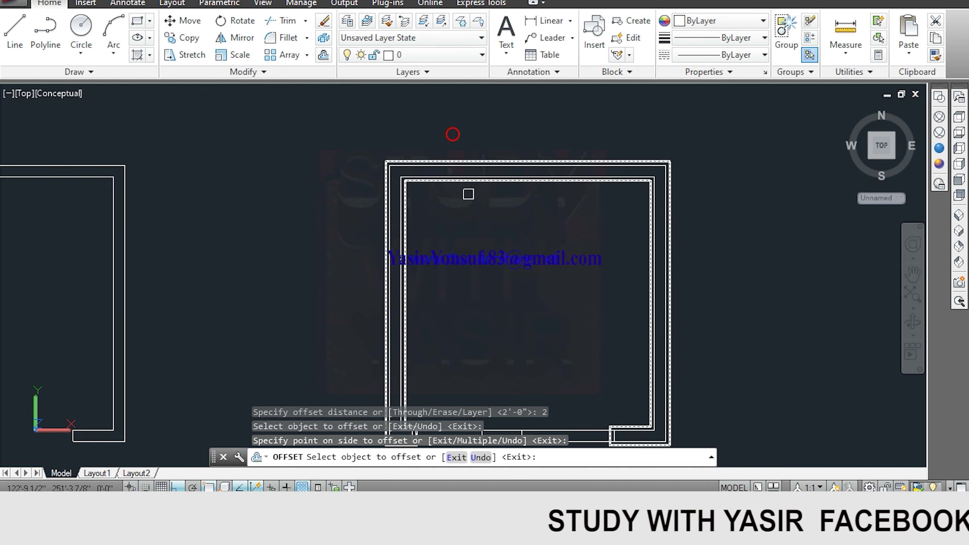
key(Escape)
Try selecting rectangle edges for erasing, then cancel without deleting anything
scroll(445, 193, up, 2)
text(E)
key(Return)
click(449, 178)
key(Escape)
scroll(426, 190, down, 3)
scroll(454, 294, up, 1)
scroll(372, 396, up, 3)
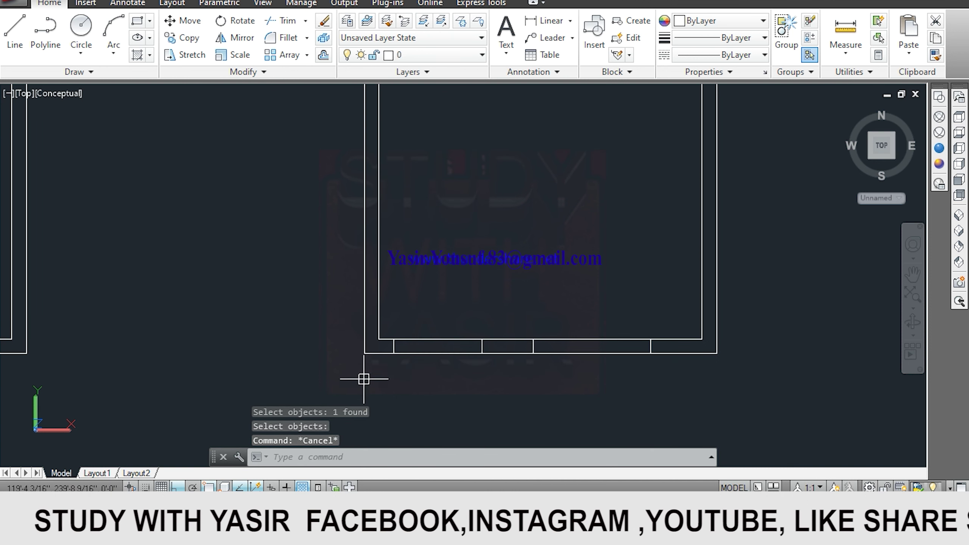
click(369, 356)
key(Escape)
key(Escape)
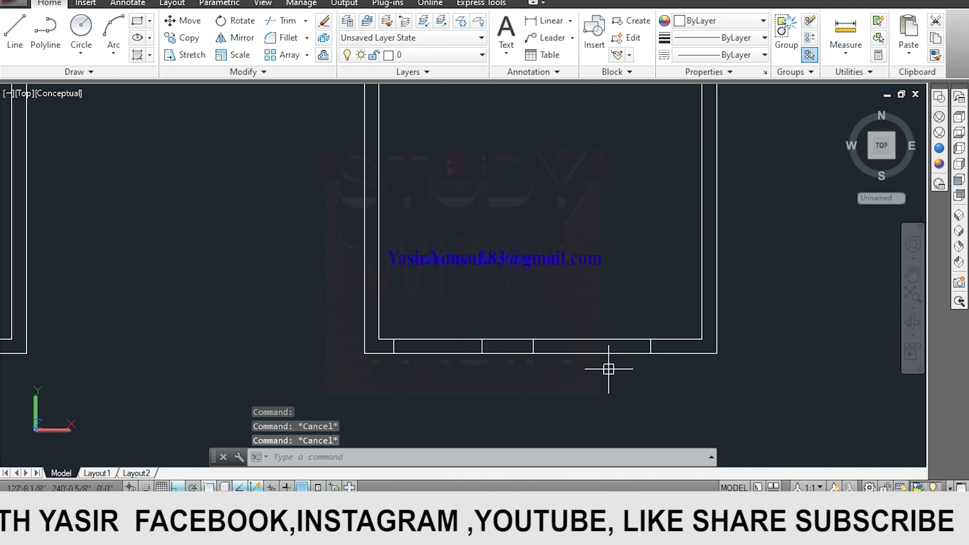
Redraw the outer rectangle starting from the room's outer bottom-right corner
text(rec)
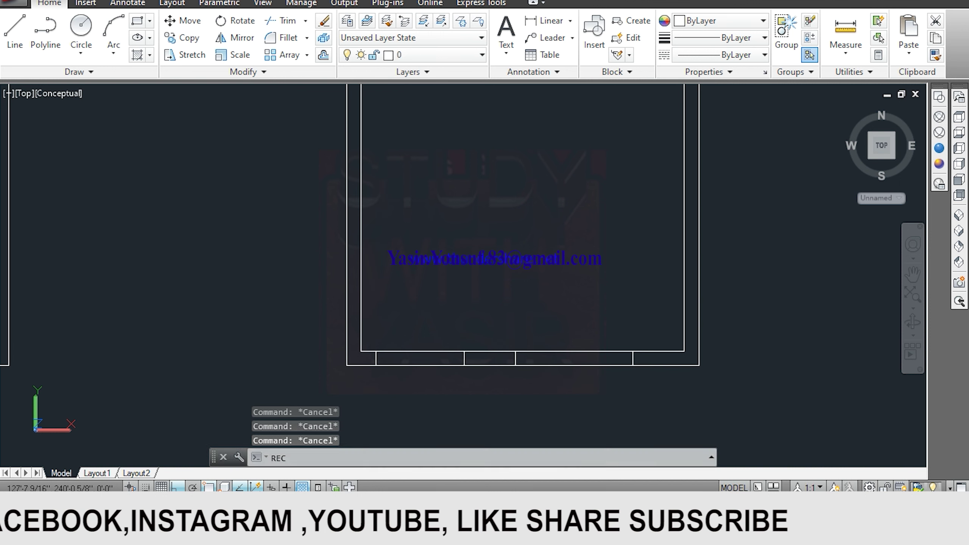
key(Return)
click(698, 365)
scroll(696, 363, down, 3)
scroll(621, 213, up, 1)
click(535, 235)
middle_drag(561, 280, 380, 255)
scroll(377, 218, up, 3)
key(Escape)
key(Escape)
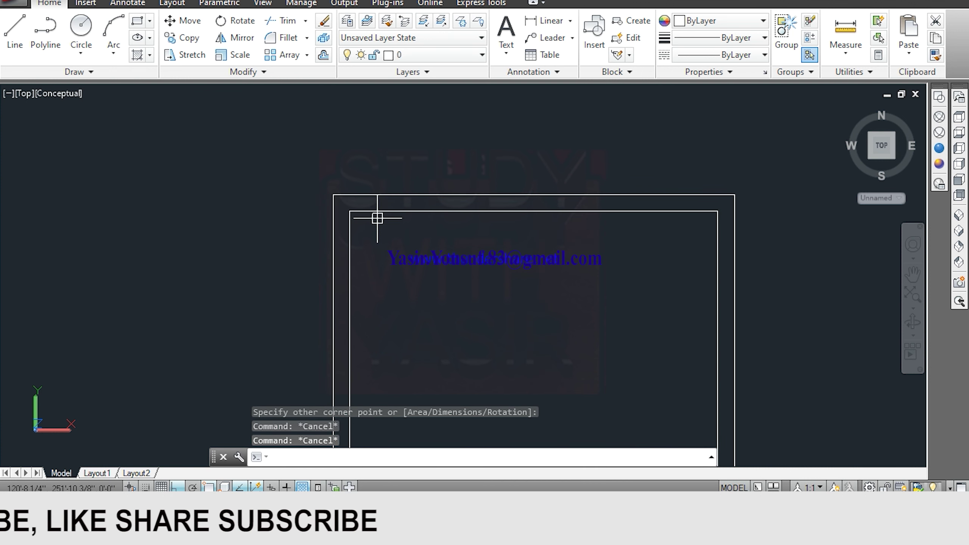
text(o)
Offset the new outer rectangle 2 units outward
key(Return)
text(2)
key(Return)
click(387, 195)
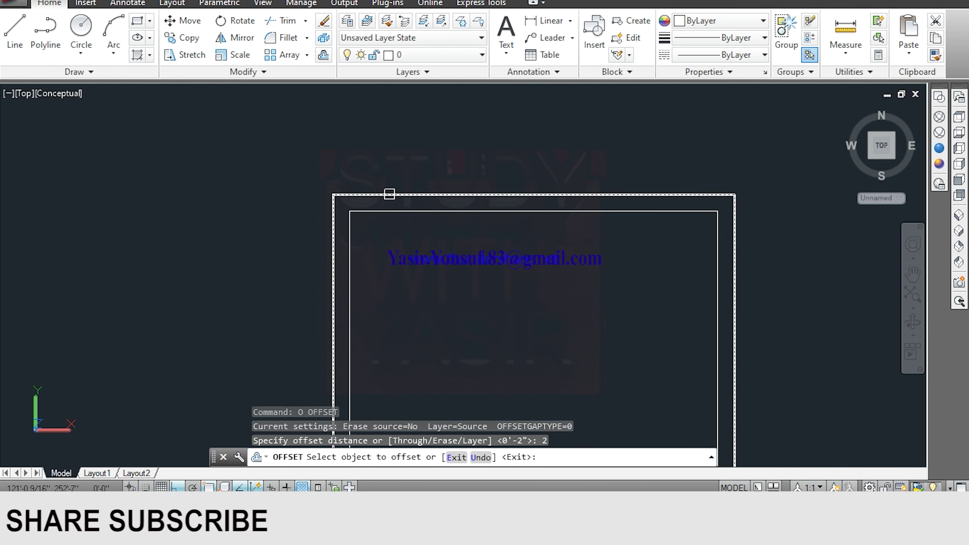
click(387, 149)
scroll(396, 210, down, 3)
scroll(418, 256, up, 1)
scroll(352, 128, up, 2)
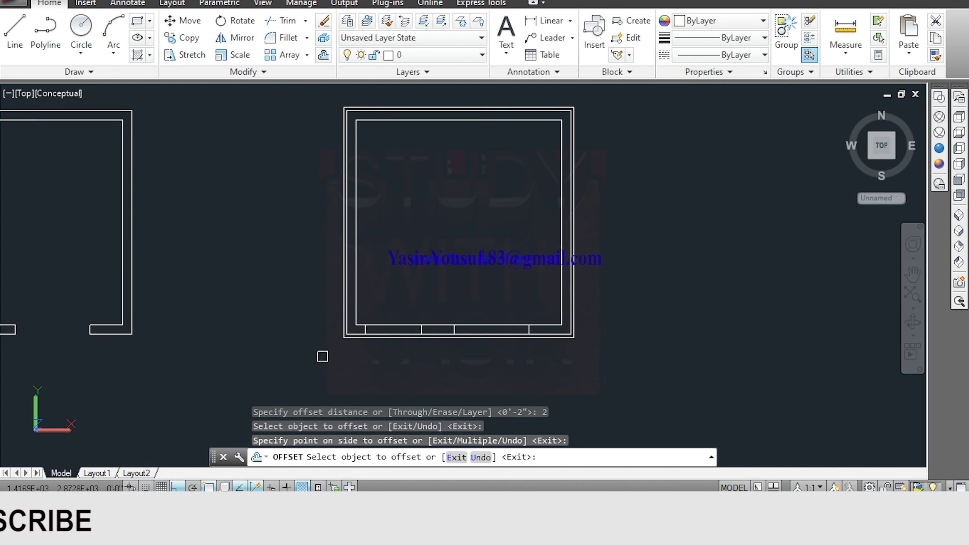
middle_drag(480, 174, 430, 189)
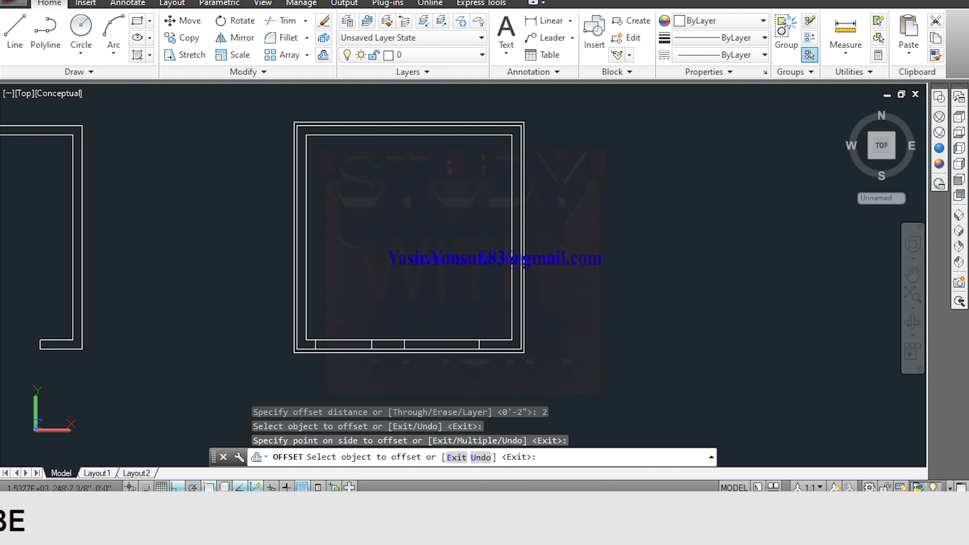
scroll(378, 153, up, 2)
scroll(296, 154, up, 1)
key(Escape)
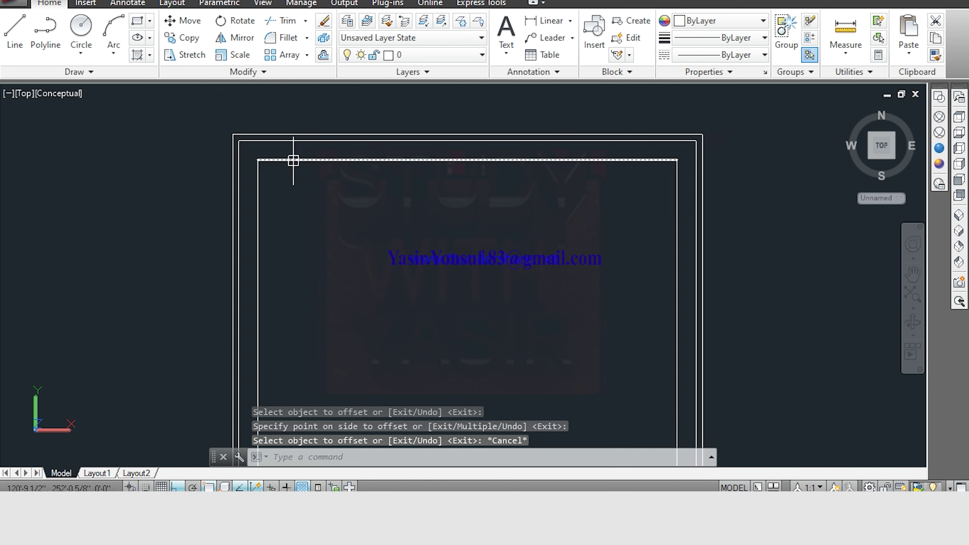
scroll(292, 158, up, 1)
key(Escape)
key(Escape)
key(Escape)
Erase the redundant middle rectangle from the copied room plan
key(Return)
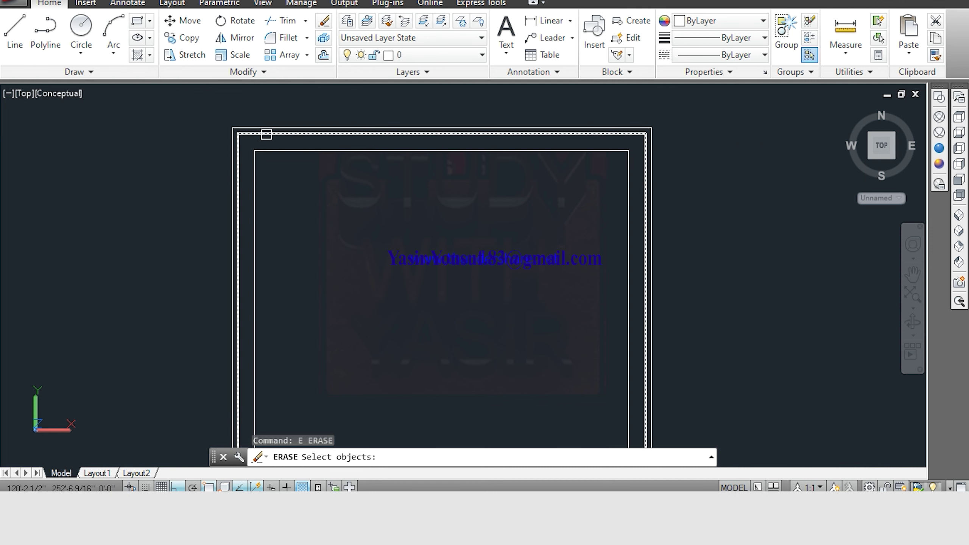
click(267, 134)
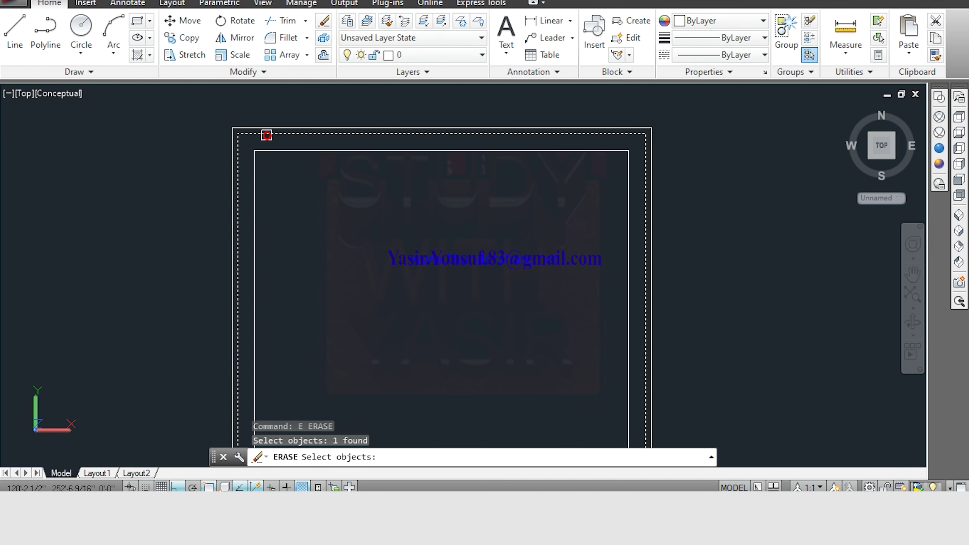
key(Return)
scroll(299, 160, down, 2)
scroll(271, 328, up, 3)
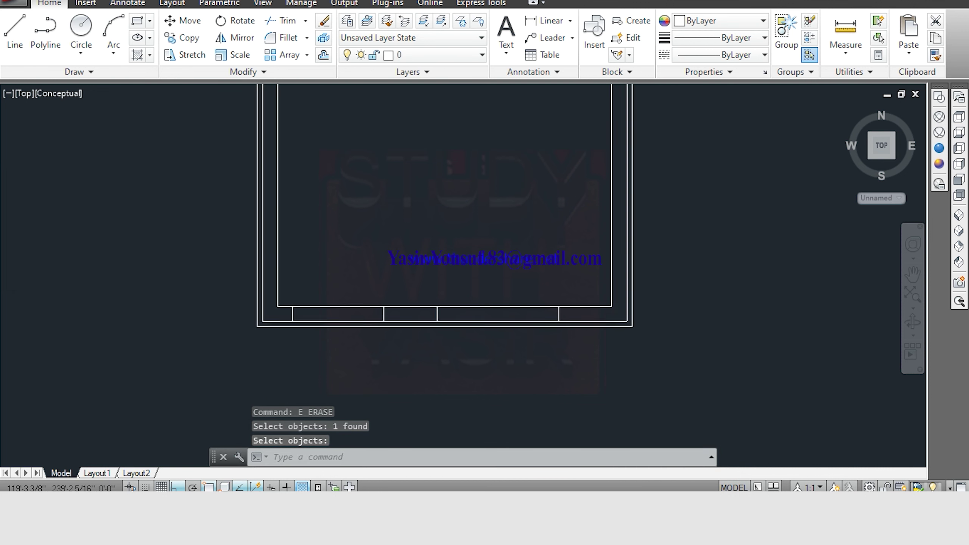
scroll(271, 328, up, 3)
scroll(271, 328, up, 2)
scroll(277, 284, up, 1)
scroll(277, 284, up, 2)
scroll(261, 273, up, 1)
scroll(253, 308, down, 1)
scroll(253, 309, down, 3)
scroll(275, 49, up, 3)
key(Escape)
key(Escape)
key(Escape)
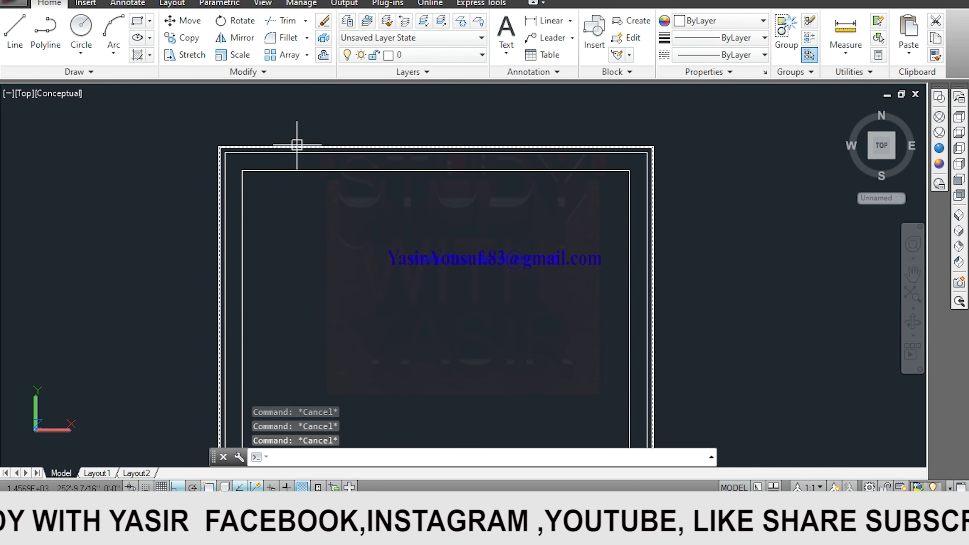
text(o)
key(Return)
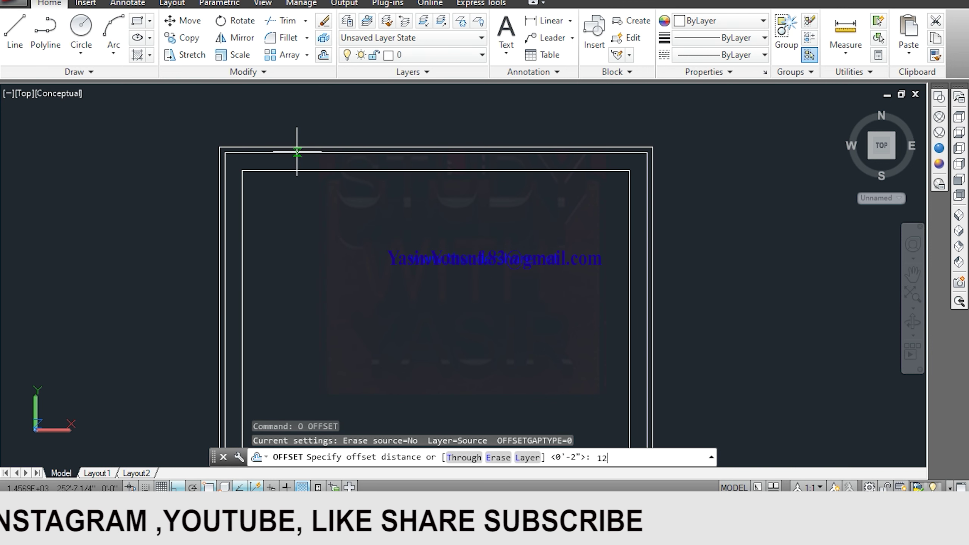
text(12)
key(Return)
middle_drag(310, 188, 314, 253)
click(319, 212)
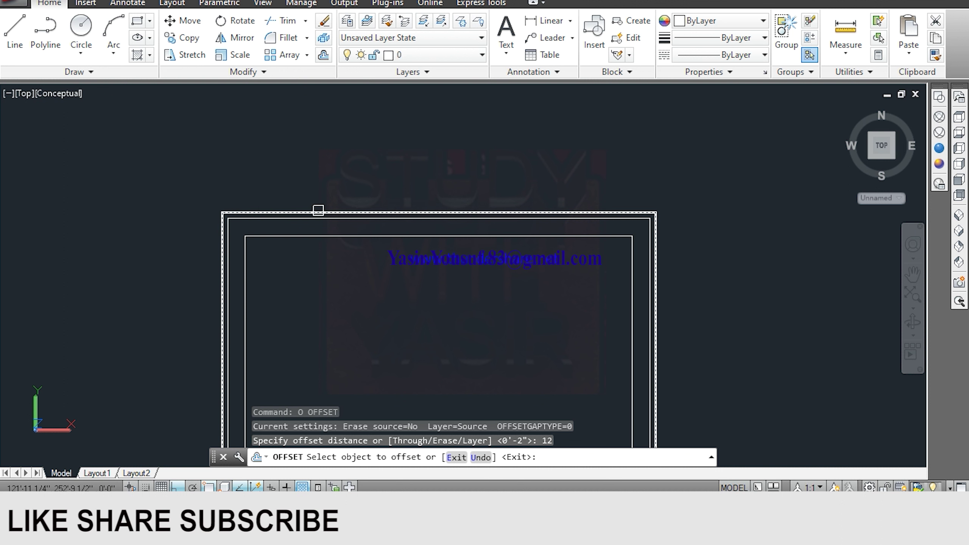
click(311, 141)
scroll(334, 150, down, 4)
middle_drag(334, 149, 401, 156)
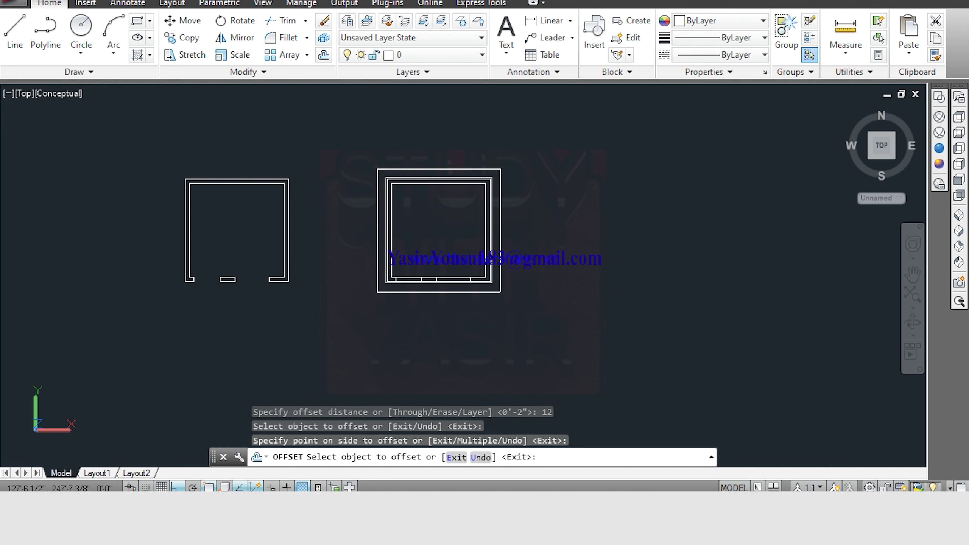
mouse_move(443, 263)
middle_down()
mouse_move(442, 250)
mouse_move(396, 266)
middle_up()
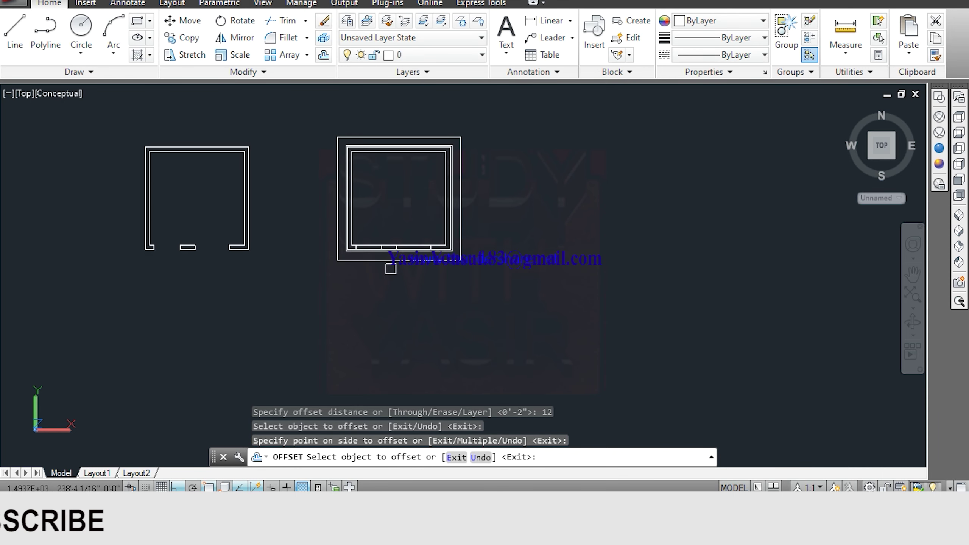
scroll(374, 258, up, 3)
Inspect the offset outlines in SW isometric, then return to the Top view
middle_drag(361, 253, 378, 298)
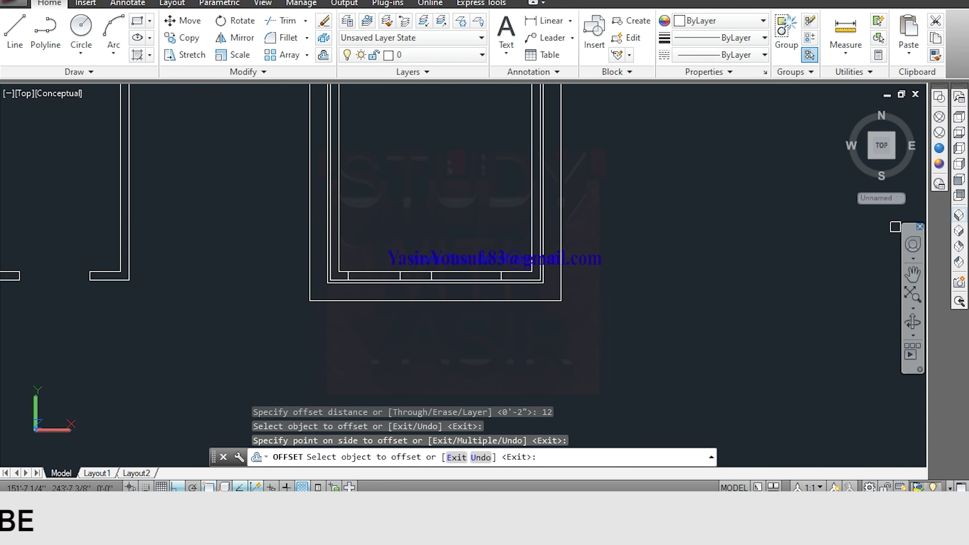
click(959, 215)
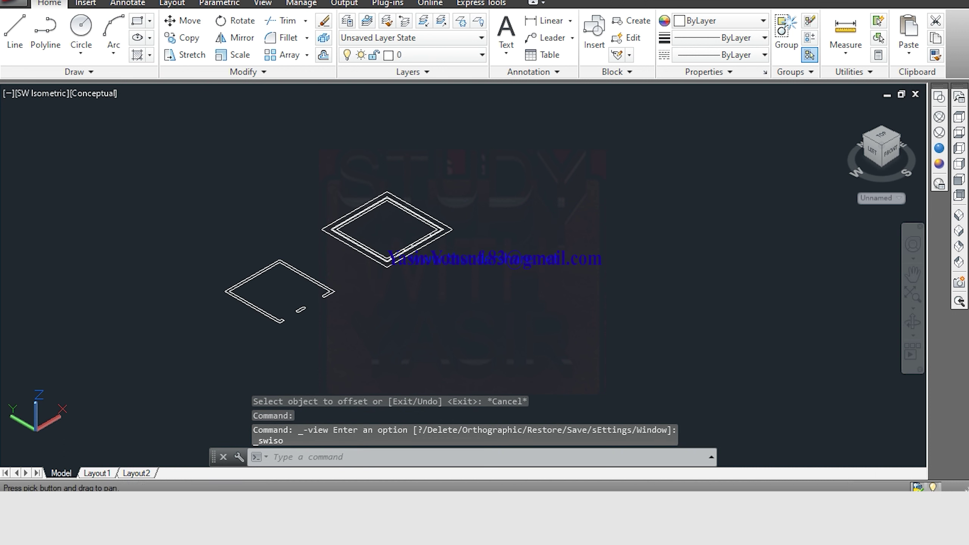
scroll(314, 274, up, 3)
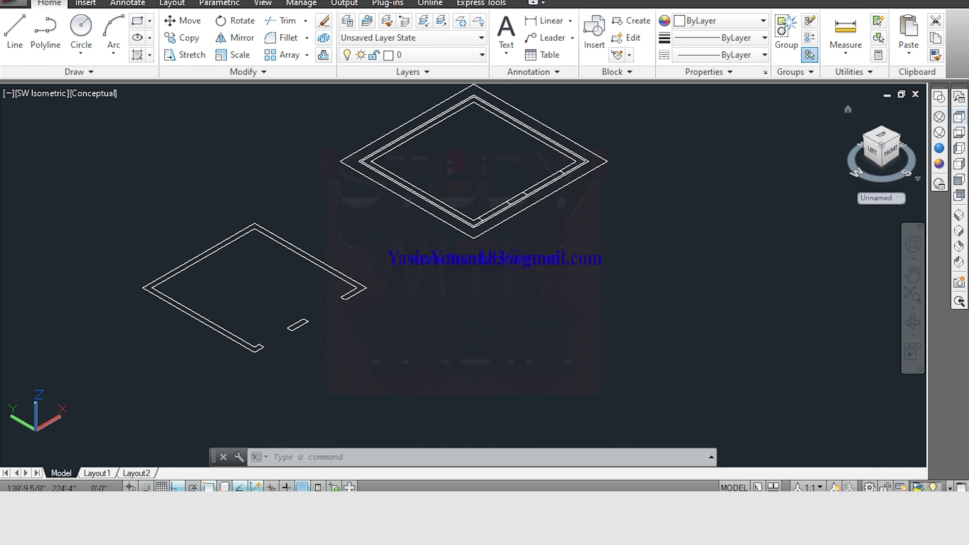
click(879, 136)
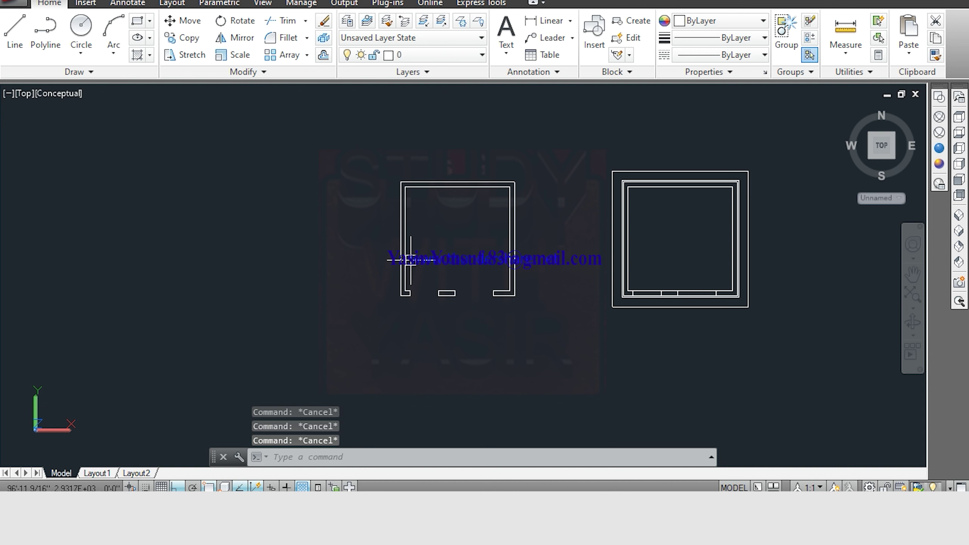
Trace the left room's walls and pier into 2 boundary polylines, then view SW isometric
text(BO)
key(Return)
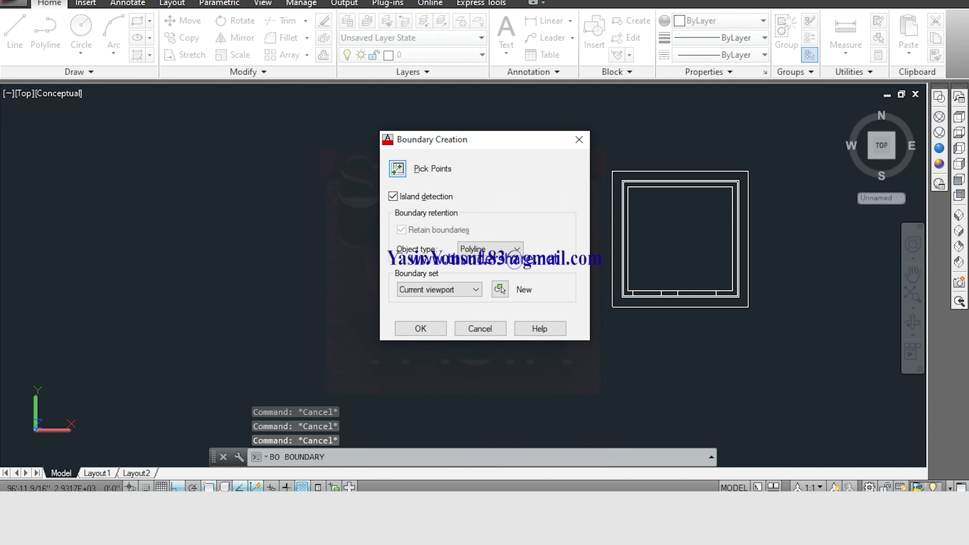
click(397, 169)
scroll(310, 260, up, 2)
scroll(309, 259, up, 2)
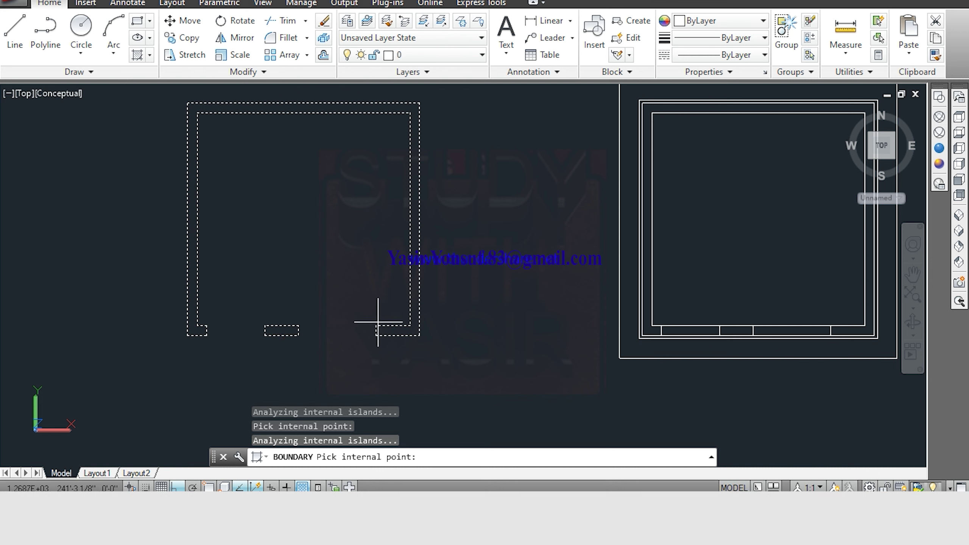
key(Return)
click(959, 215)
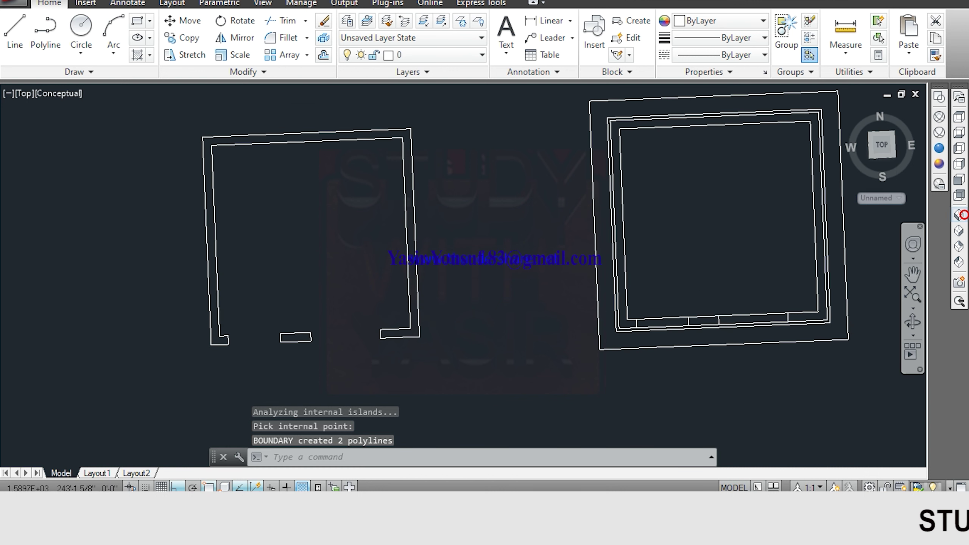
key(Escape)
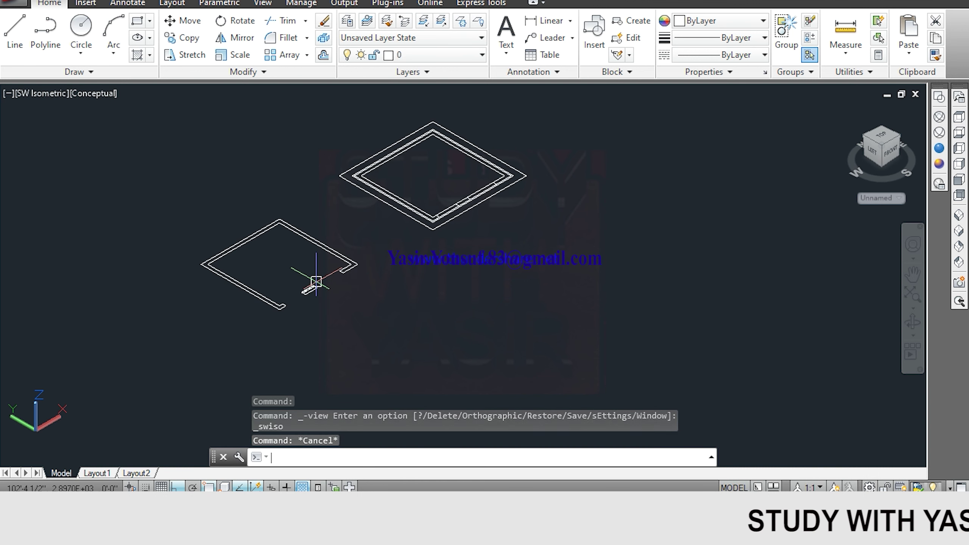
Try extruding the wall outline and erasing the pier, cancelling both without changes
key(Escape)
text(EX)
key(Return)
scroll(310, 244, up, 2)
click(308, 239)
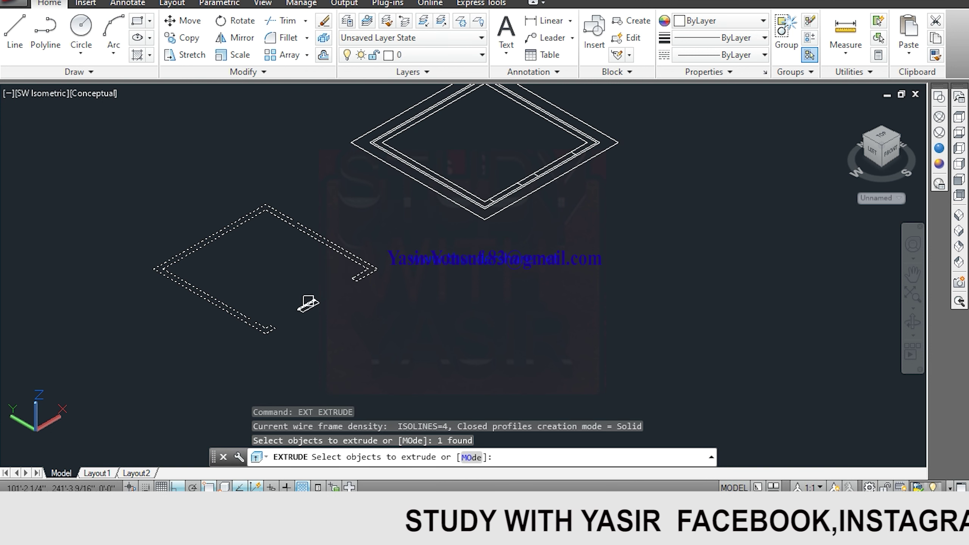
scroll(313, 292, up, 1)
scroll(315, 293, up, 2)
scroll(316, 293, up, 2)
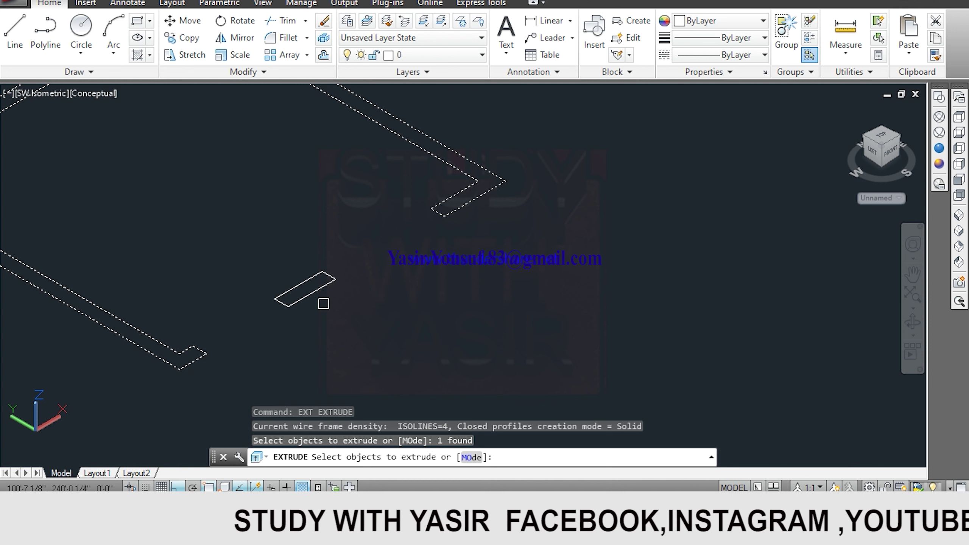
key(Escape)
text(e)
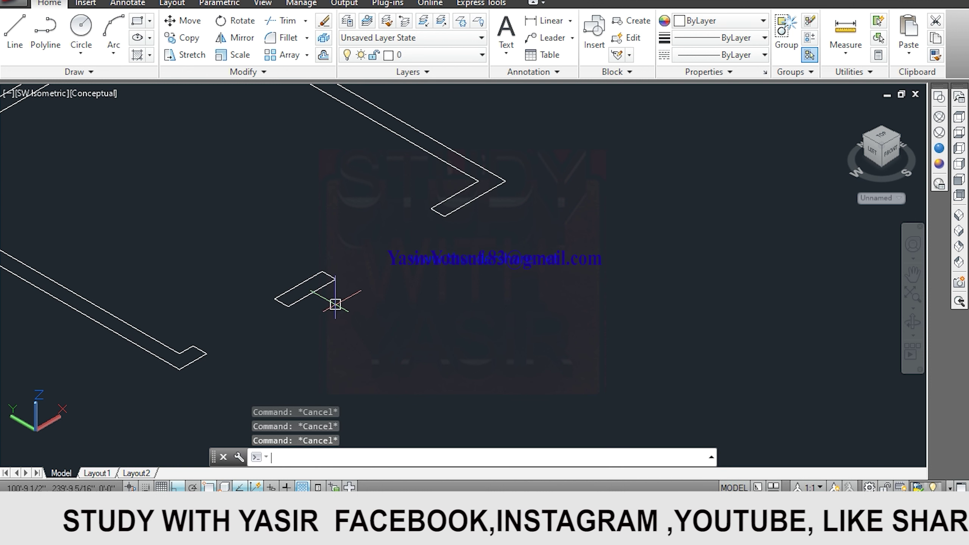
key(Return)
click(313, 296)
key(Escape)
key(Escape)
key(Escape)
Extrude the left room's wall polyline and small pier rectangle to 10' high
text(EXT)
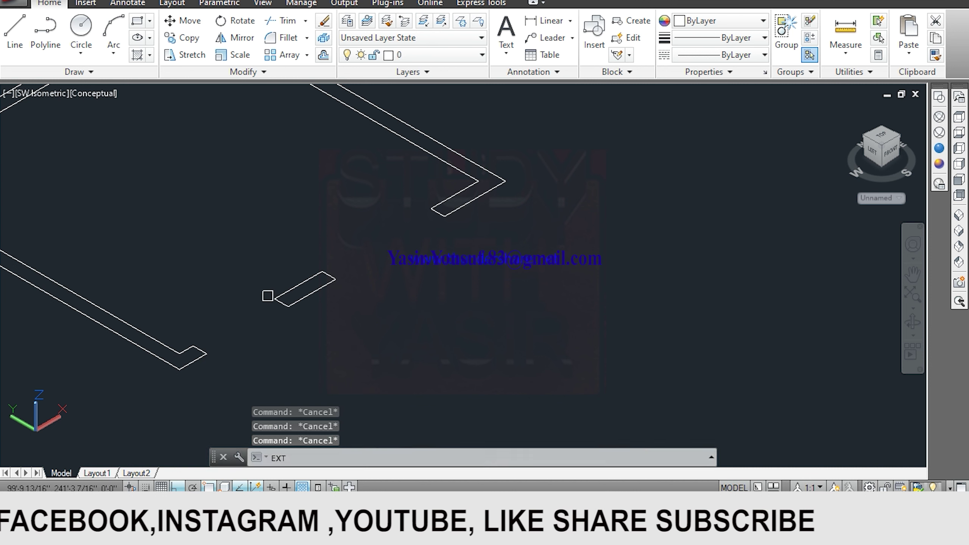
key(Return)
click(153, 336)
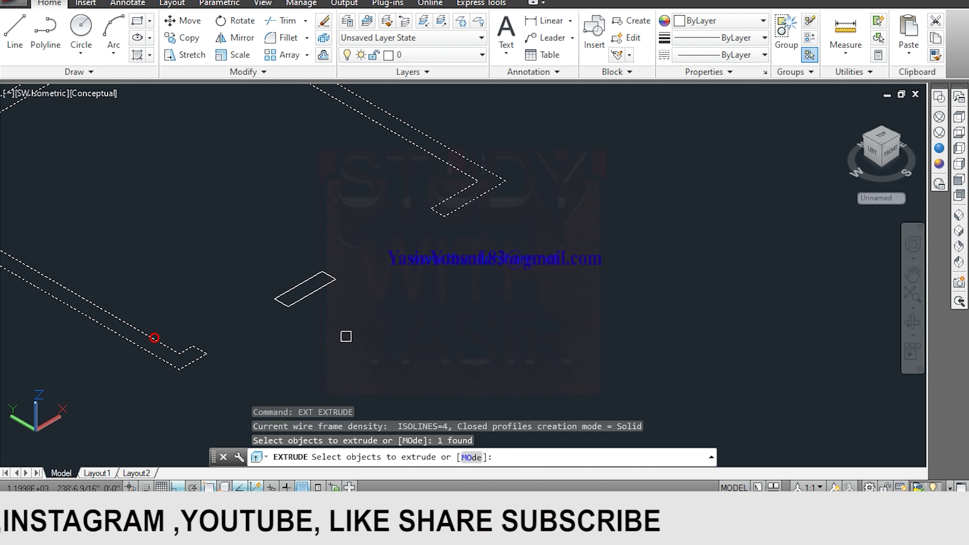
click(313, 296)
key(Return)
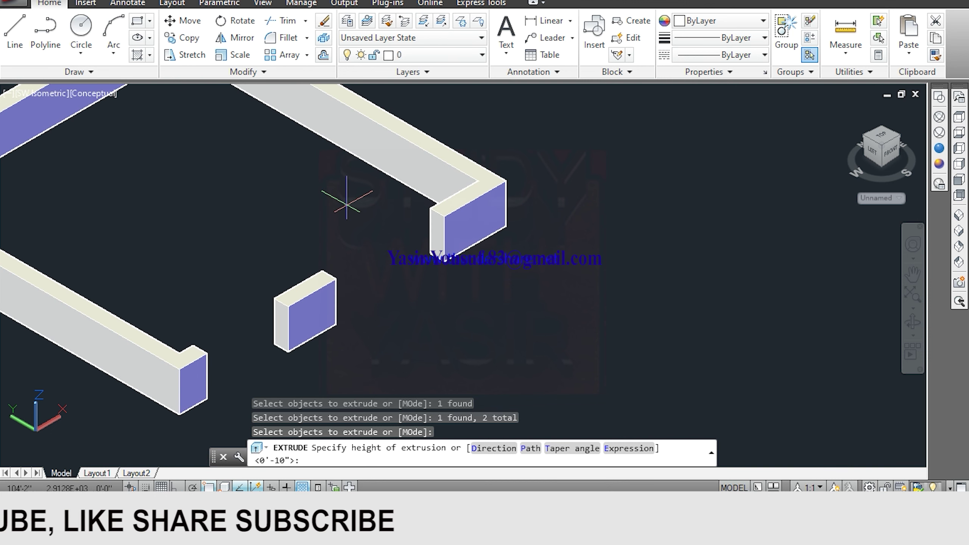
text(10')
key(Return)
scroll(347, 202, down, 5)
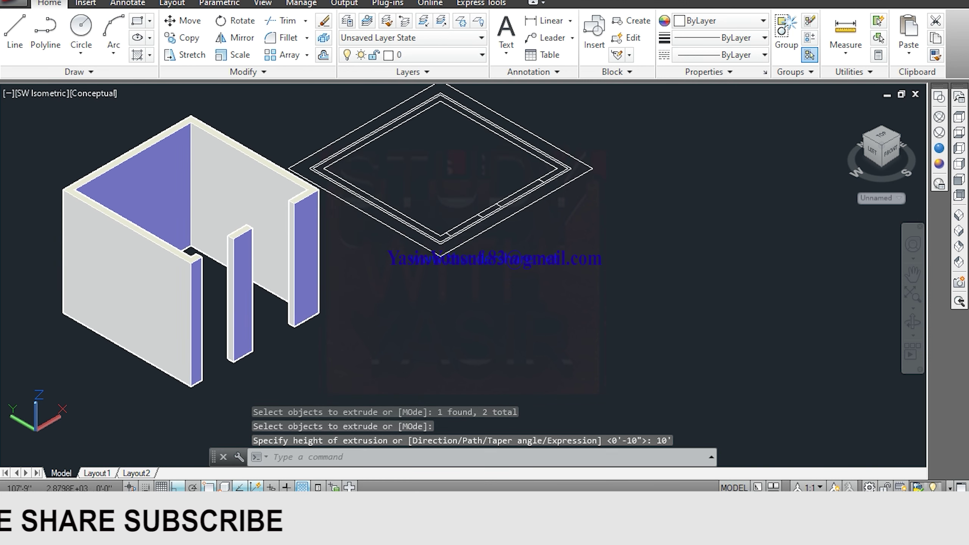
scroll(415, 267, up, 1)
key(Escape)
Move the right room's outlines to their new position with a window selection
text(m)
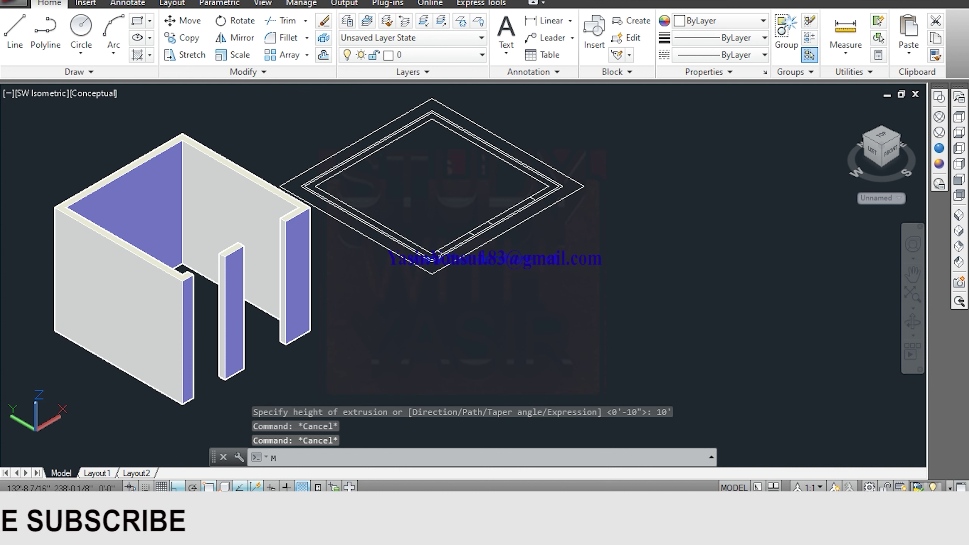
key(Return)
click(601, 156)
click(398, 282)
key(Return)
click(398, 282)
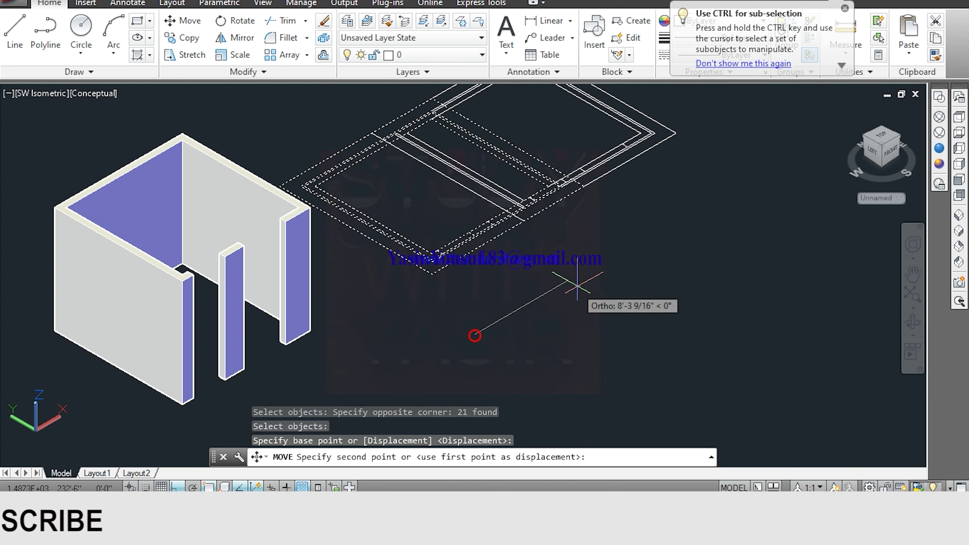
click(588, 275)
key(Escape)
middle_drag(588, 275, 558, 357)
Erase the two leftover outlines near the right room plan
text(e)
key(Return)
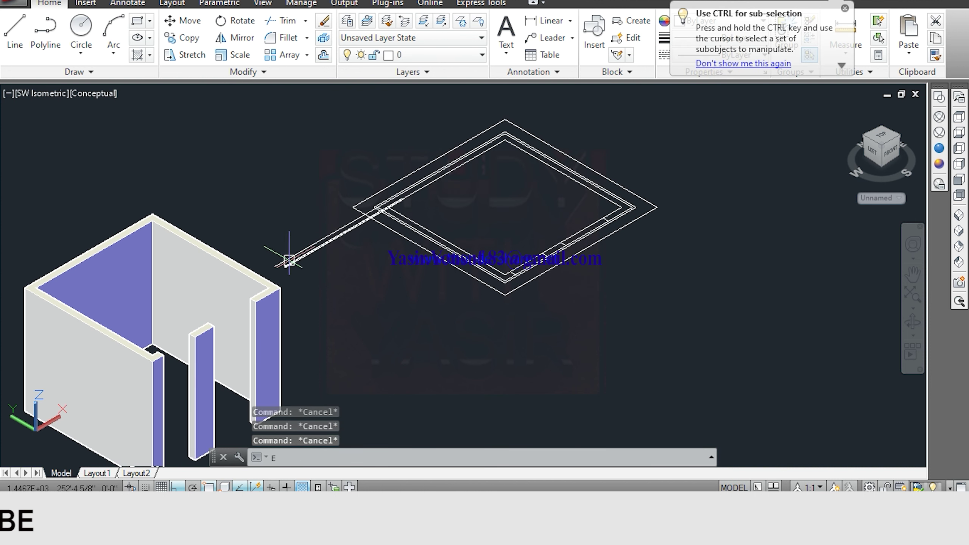
scroll(284, 255, up, 2)
click(312, 212)
key(Return)
middle_drag(411, 256, 337, 281)
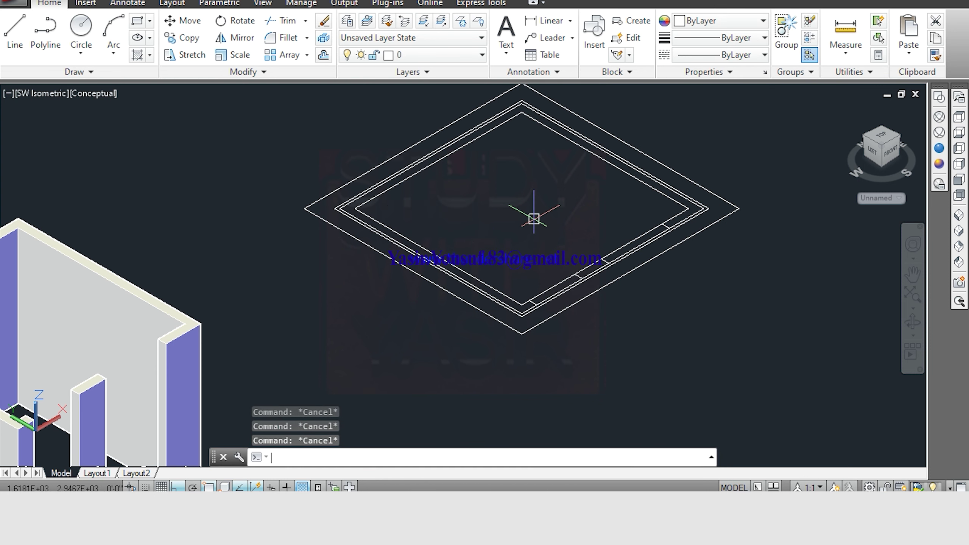
Try extruding the right room's wall outline, then cancel it and an erase
text(EXt)
key(Return)
middle_drag(431, 212, 420, 231)
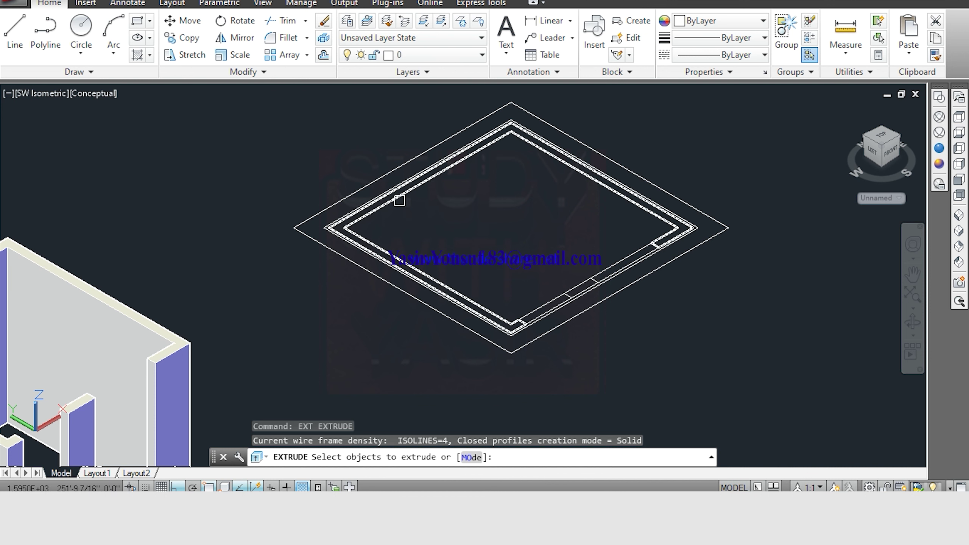
click(399, 200)
scroll(581, 267, up, 3)
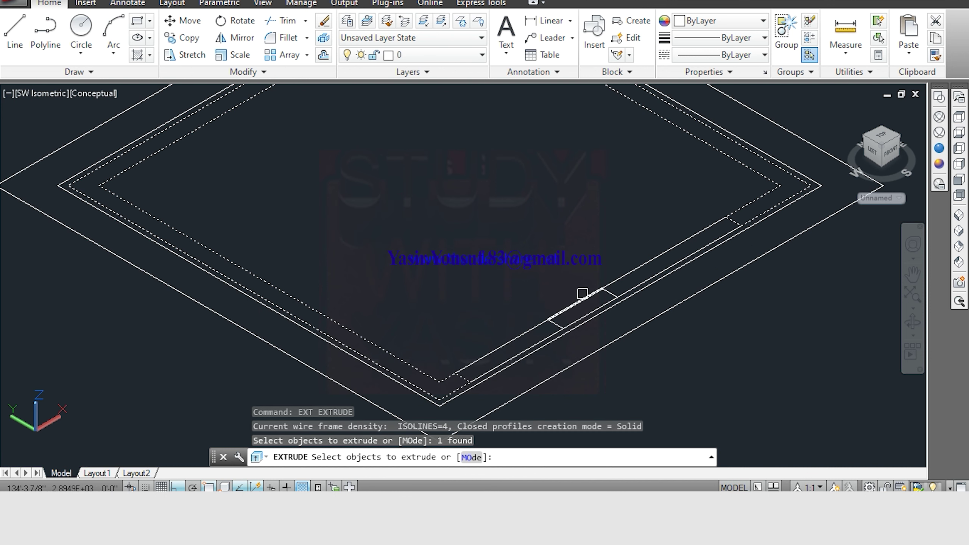
scroll(572, 280, up, 2)
key(Escape)
text(e)
key(Return)
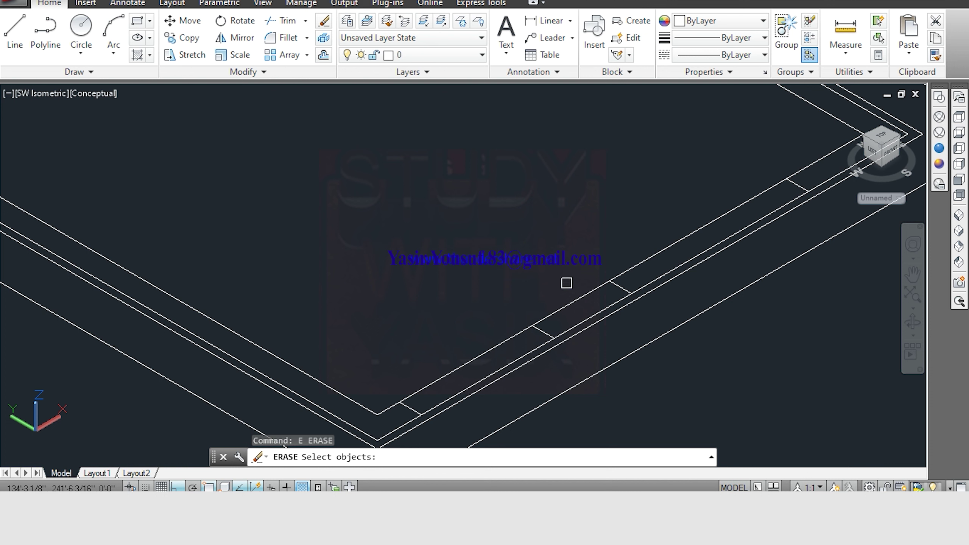
key(Escape)
scroll(542, 232, down, 5)
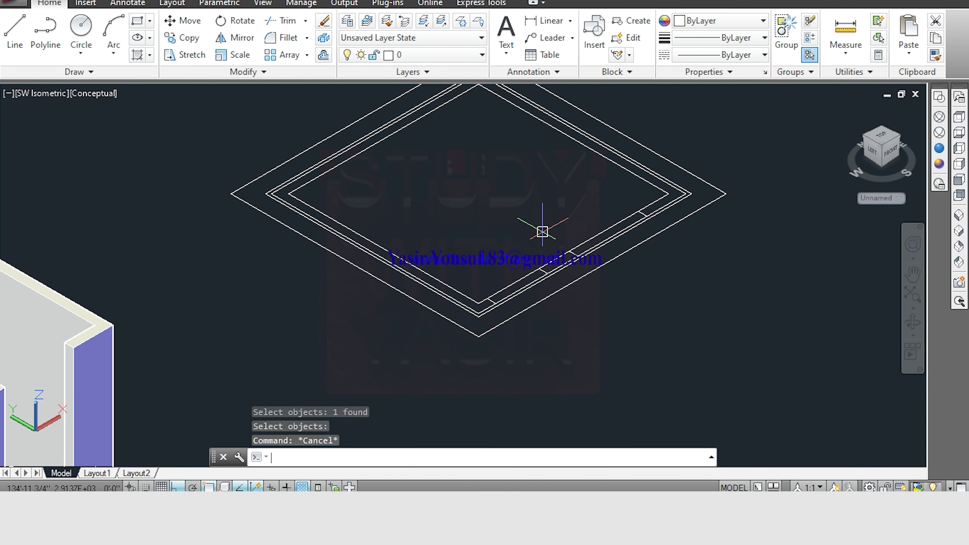
text(EXT)
Extrude the right room's two inner wall outlines to 10' high
key(Return)
scroll(475, 266, up, 2)
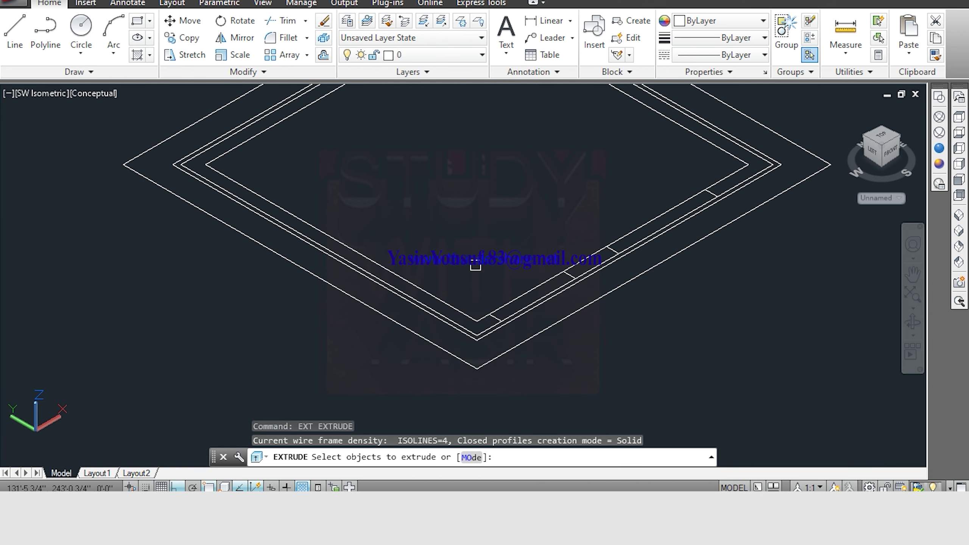
click(425, 288)
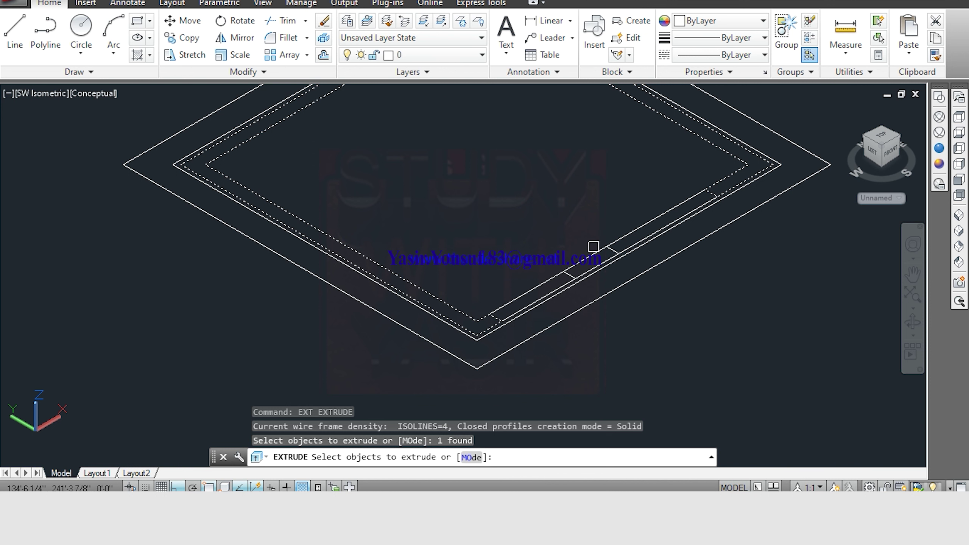
click(427, 310)
scroll(572, 229, down, 3)
scroll(584, 227, down, 2)
key(Return)
text(10')
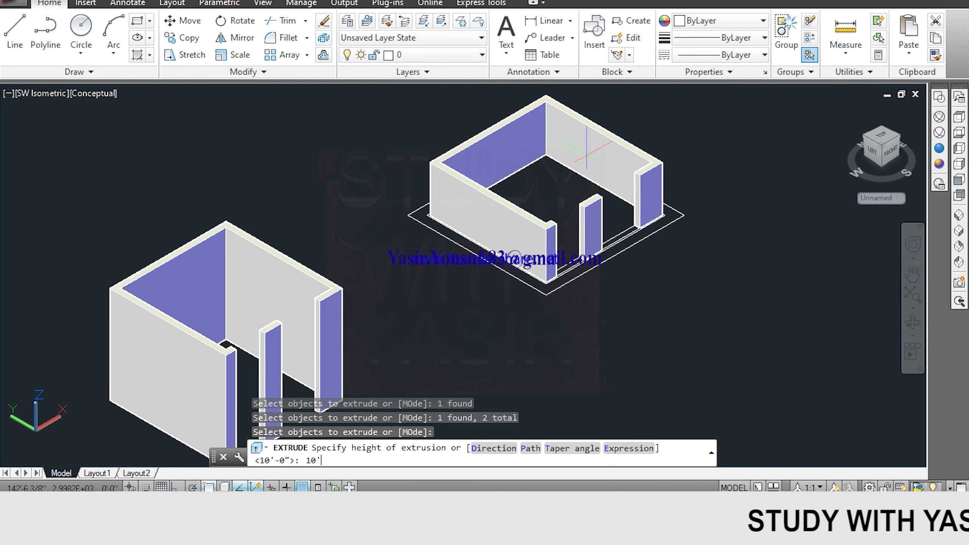
key(Return)
Pan and zoom to frame and inspect both extruded rooms
scroll(605, 263, down, 2)
mouse_move(605, 264)
middle_down()
mouse_move(556, 246)
mouse_move(396, 267)
middle_up()
scroll(469, 229, up, 2)
middle_drag(563, 239, 558, 247)
click(206, 288)
key(Escape)
middle_drag(580, 279, 526, 277)
scroll(526, 277, up, 3)
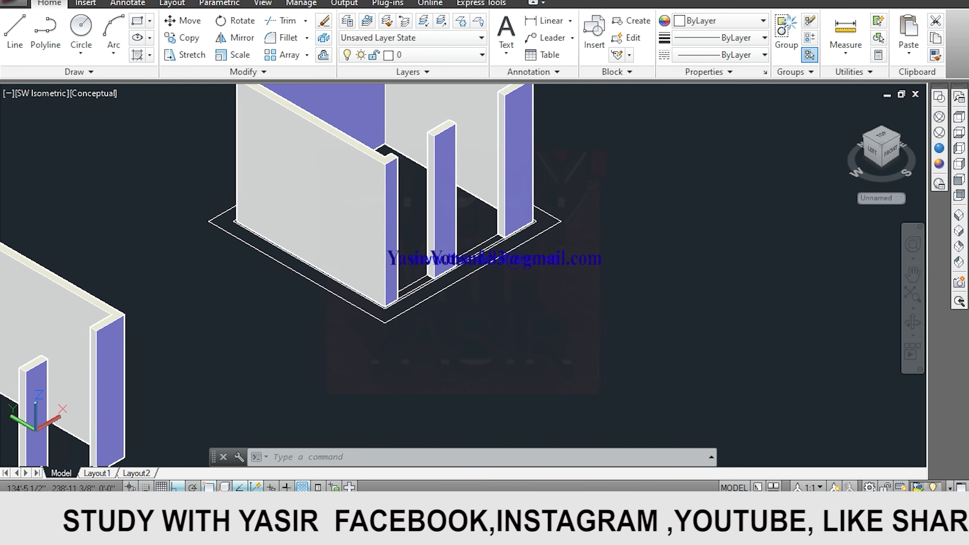
Extrude the two outlines beside the door 36 high as low sill walls
scroll(443, 270, up, 3)
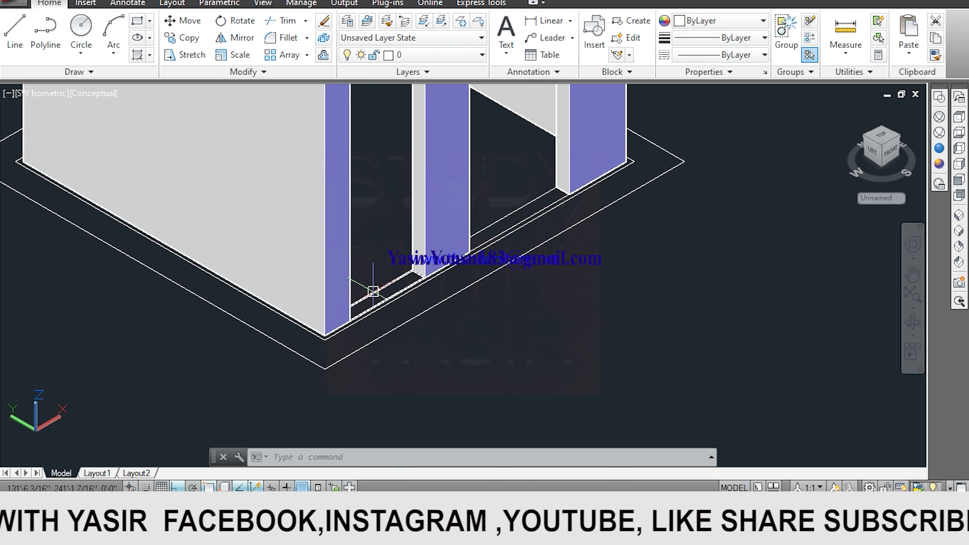
middle_drag(398, 299, 436, 369)
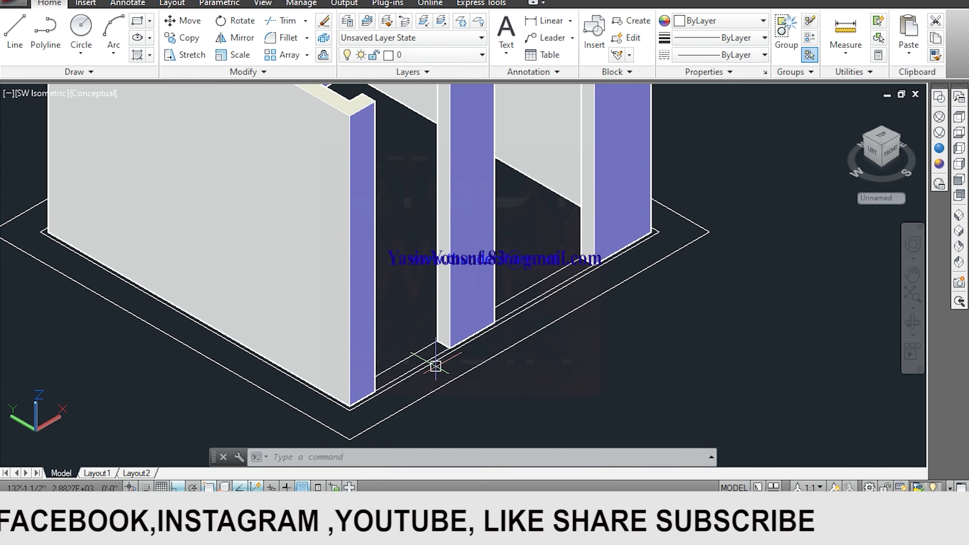
scroll(389, 348, down, 3)
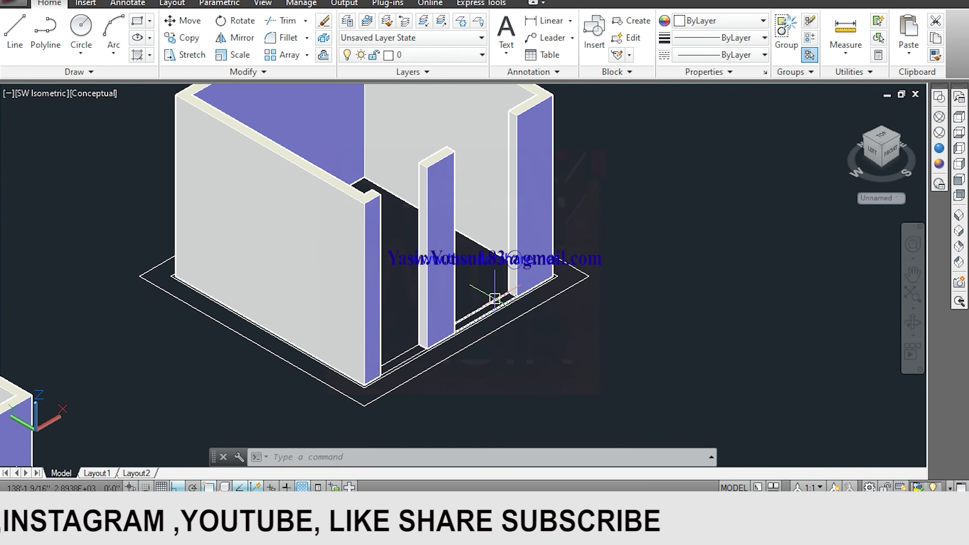
middle_drag(475, 326, 449, 309)
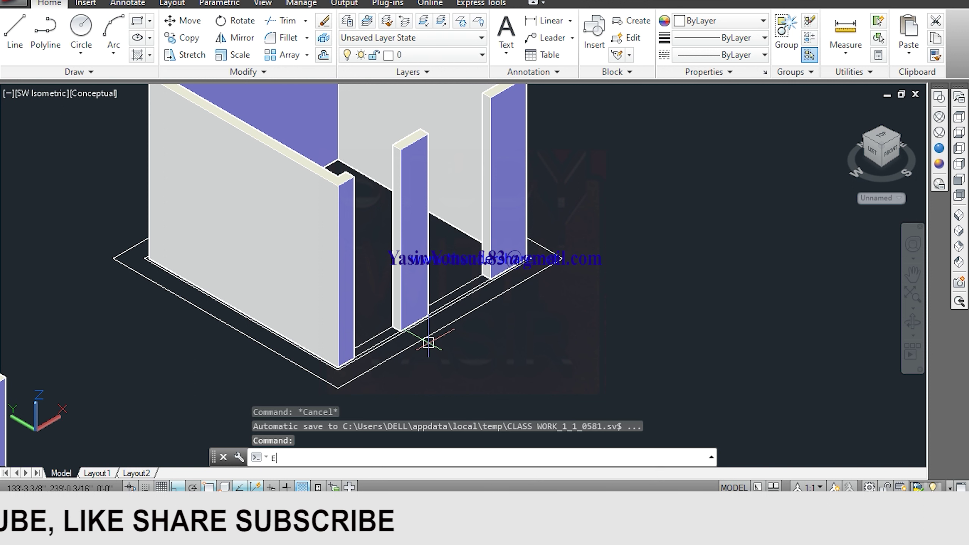
text(XT)
key(Return)
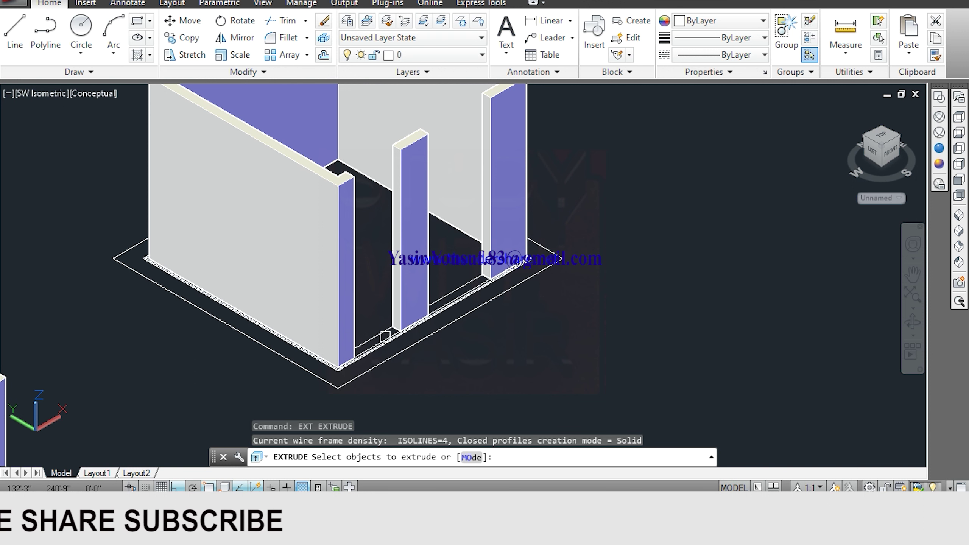
click(379, 332)
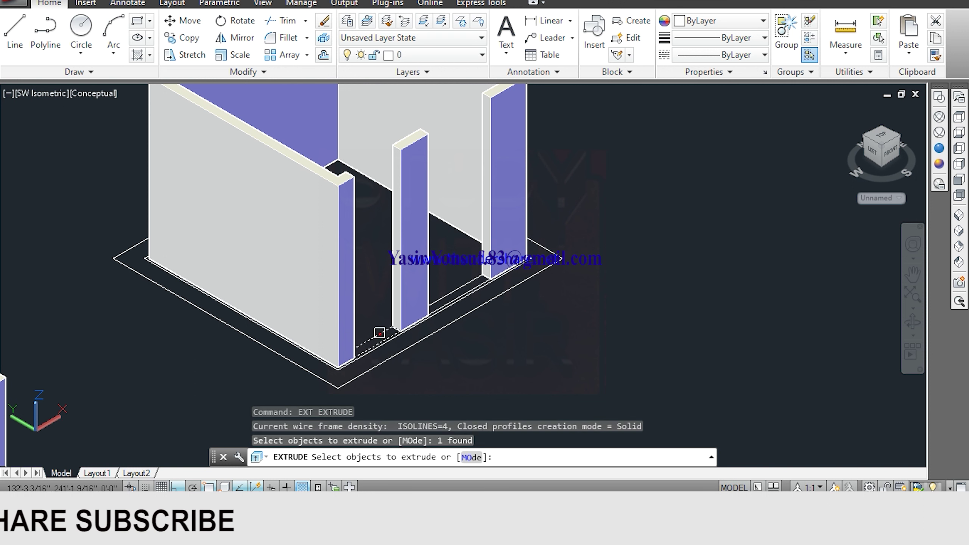
click(462, 285)
key(Return)
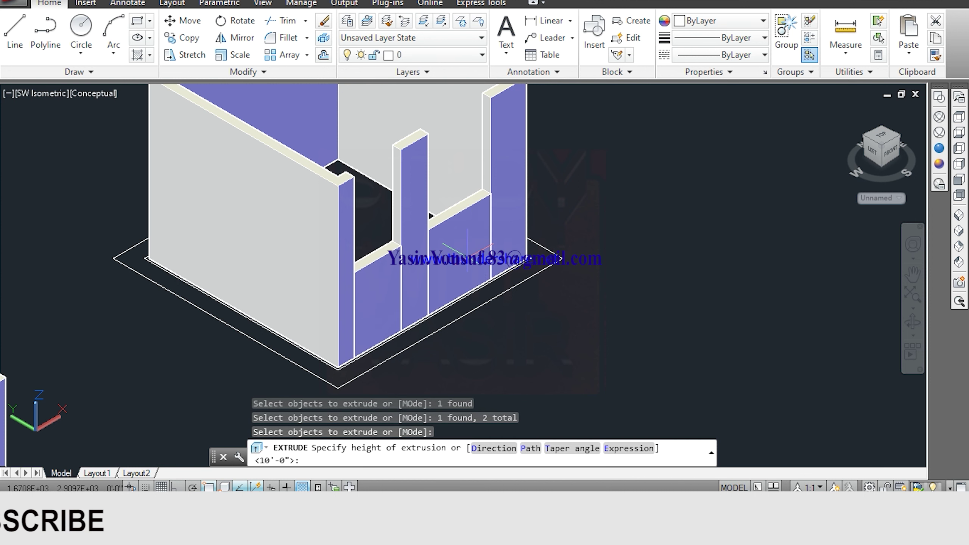
text(36)
key(Return)
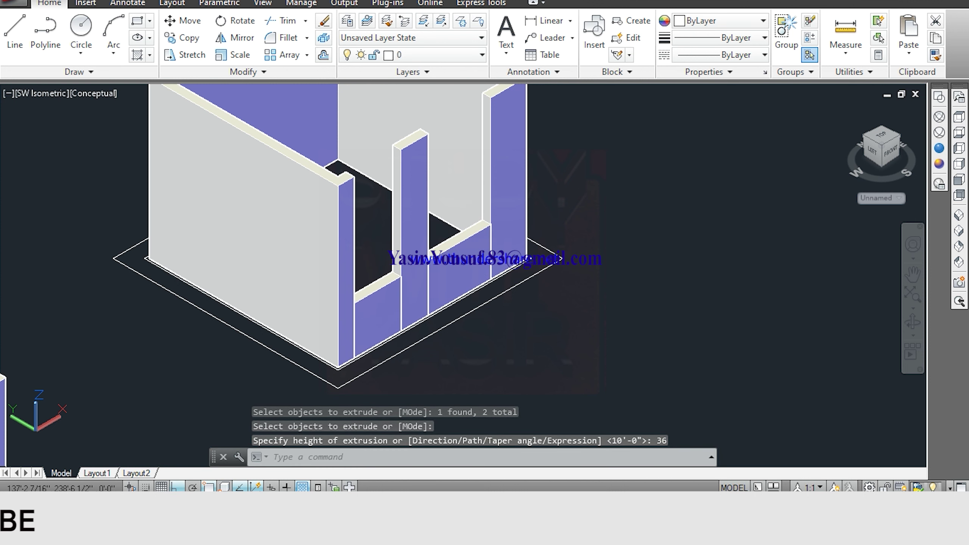
Cancel a started move and switch the model to 2D Wireframe display
middle_drag(458, 244, 432, 259)
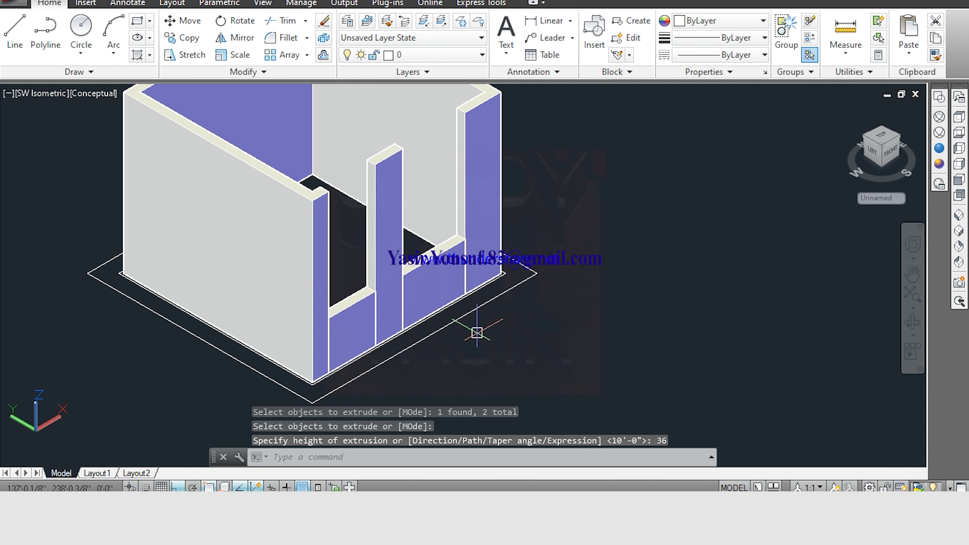
key(Escape)
key(Escape)
key(Return)
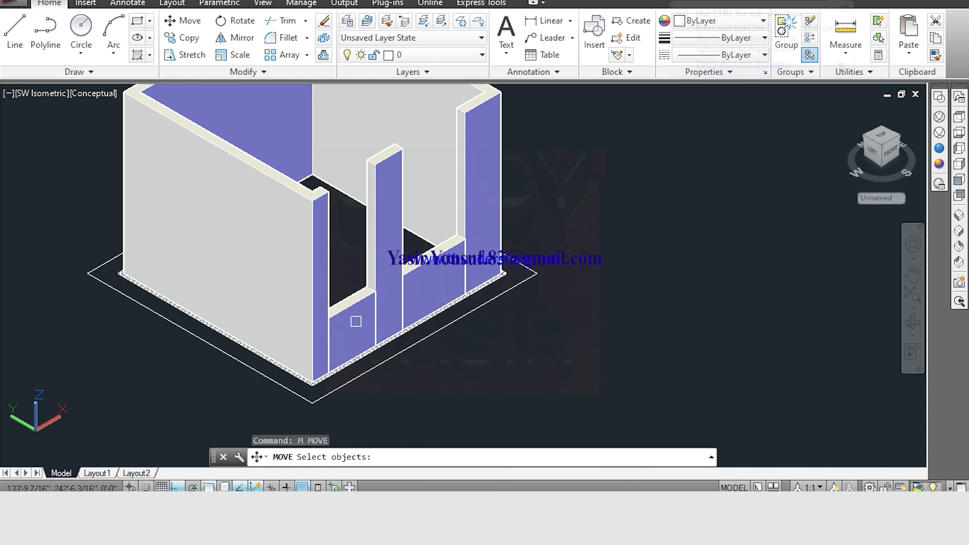
scroll(356, 305, up, 2)
scroll(447, 310, down, 1)
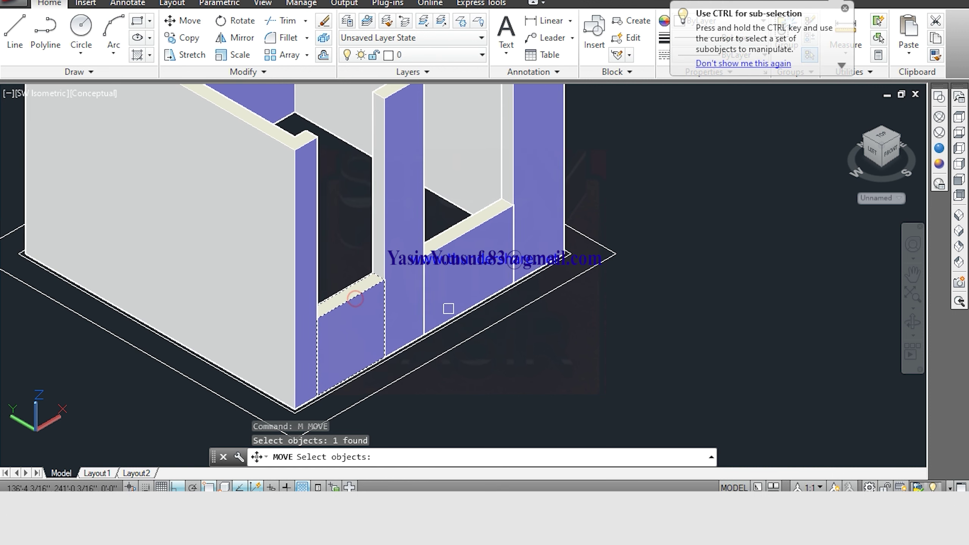
scroll(456, 335, down, 1)
key(Escape)
scroll(497, 292, down, 1)
middle_drag(515, 259, 484, 298)
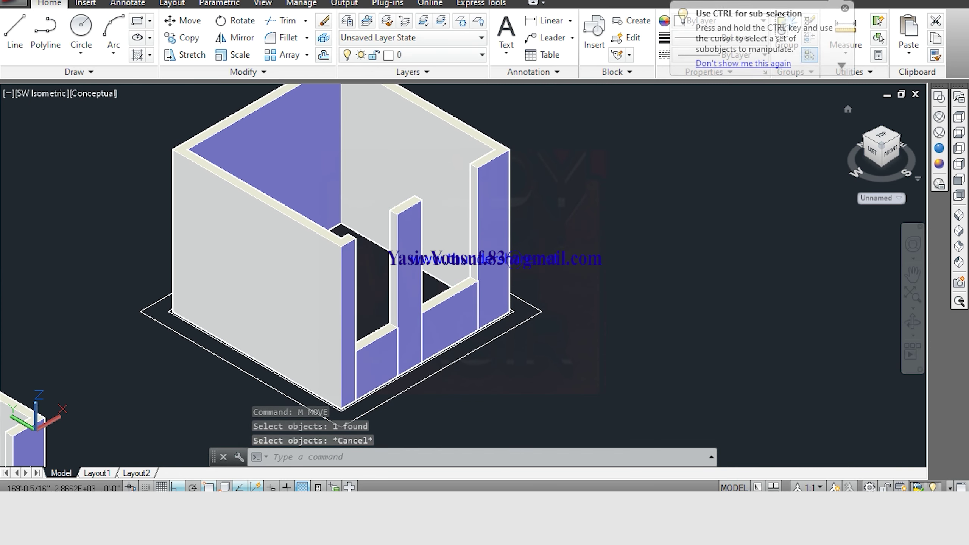
middle_drag(465, 353, 448, 363)
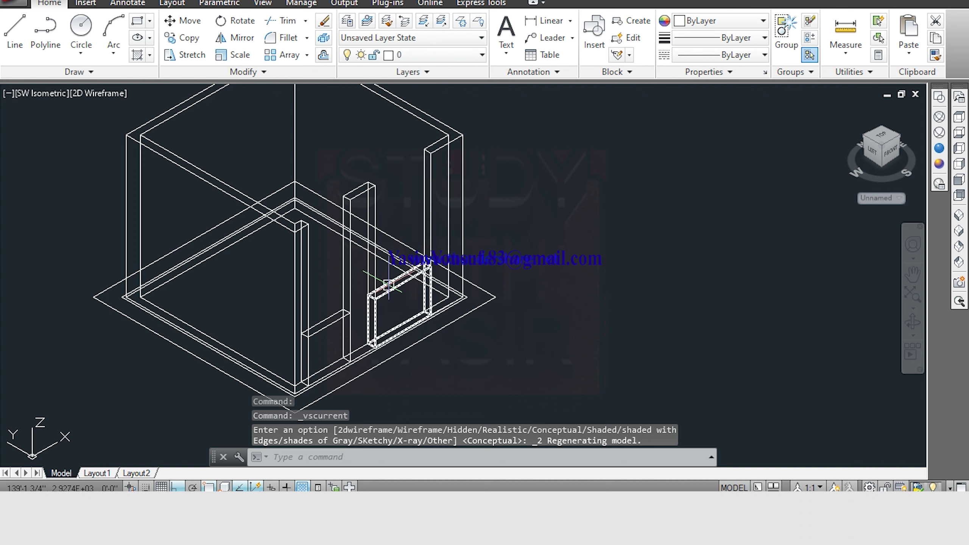
Move the low wall piece from its bottom corner to the snapped corner endpoint
scroll(325, 336, up, 2)
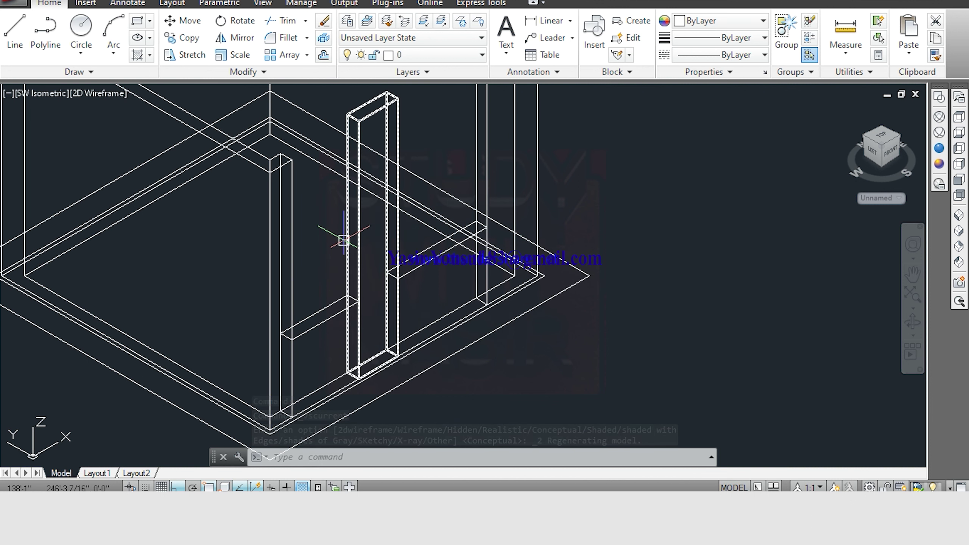
key(Escape)
text(M)
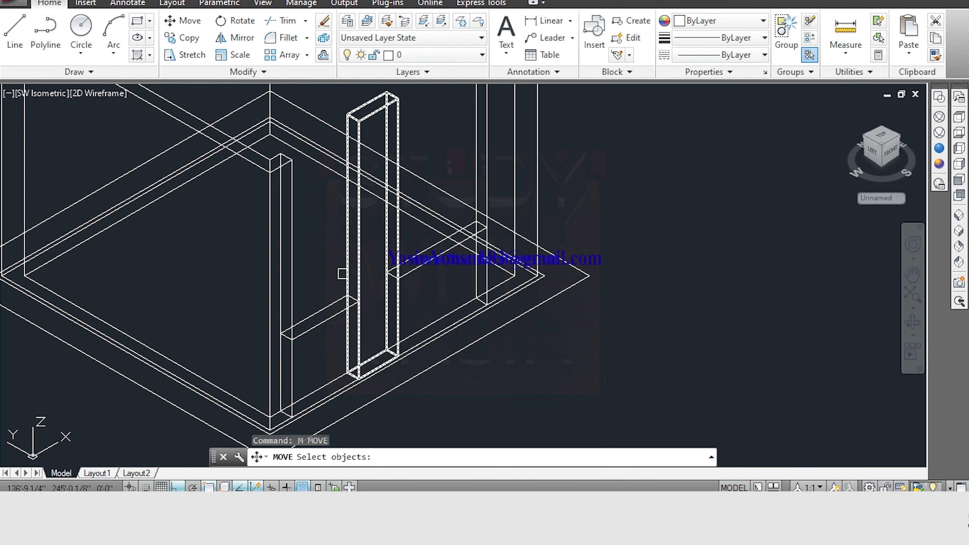
scroll(331, 321, up, 3)
scroll(368, 316, up, 3)
key(Return)
scroll(339, 271, up, 2)
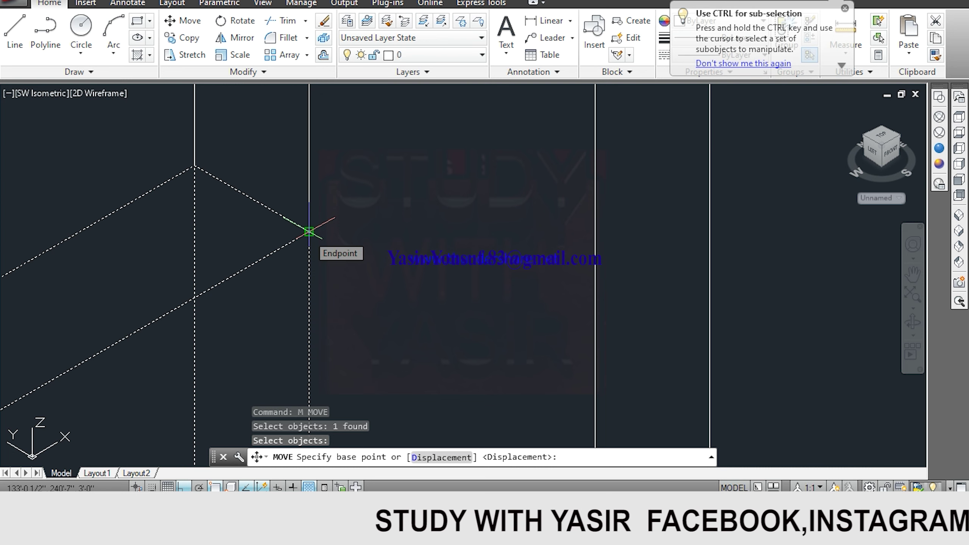
click(309, 231)
scroll(309, 232, down, 3)
scroll(307, 233, down, 2)
scroll(297, 274, up, 2)
scroll(297, 275, up, 1)
scroll(298, 274, up, 1)
scroll(297, 274, up, 2)
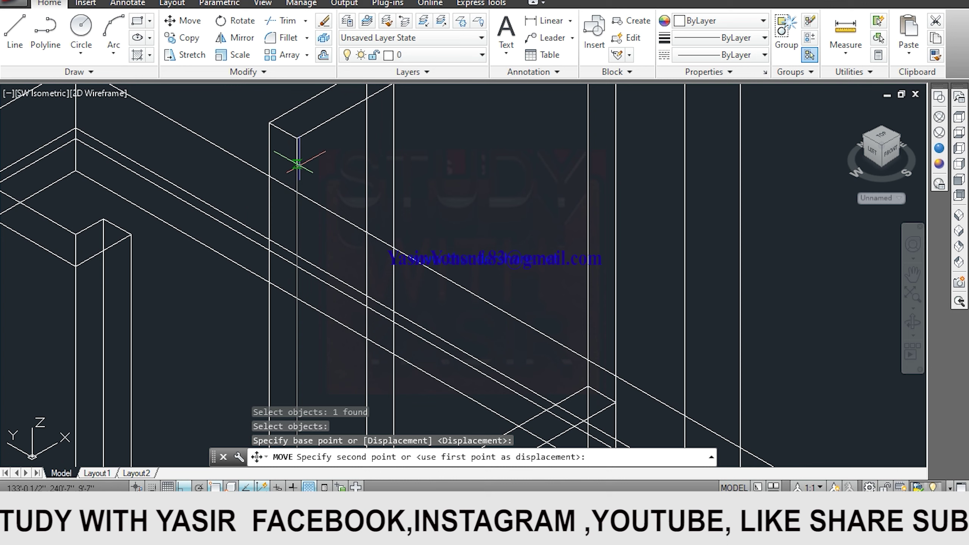
click(296, 138)
scroll(324, 191, down, 2)
scroll(371, 279, down, 1)
scroll(371, 279, up, 2)
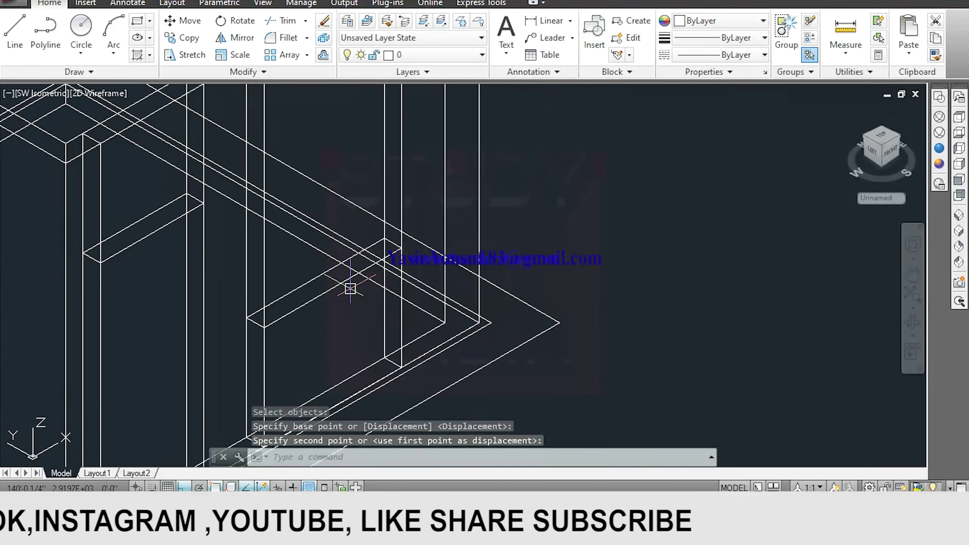
key(Escape)
key(Escape)
key(Escape)
Copy the low wall piece to sit above the opening
text(co)
key(Return)
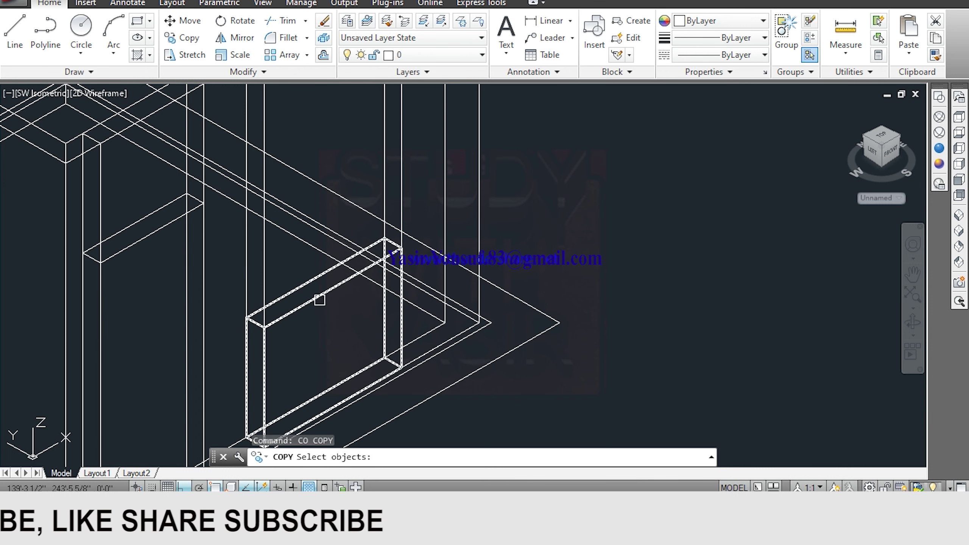
click(318, 297)
mouse_move(319, 299)
middle_down()
mouse_move(309, 332)
mouse_move(340, 381)
middle_up()
key(Return)
scroll(368, 330, up, 4)
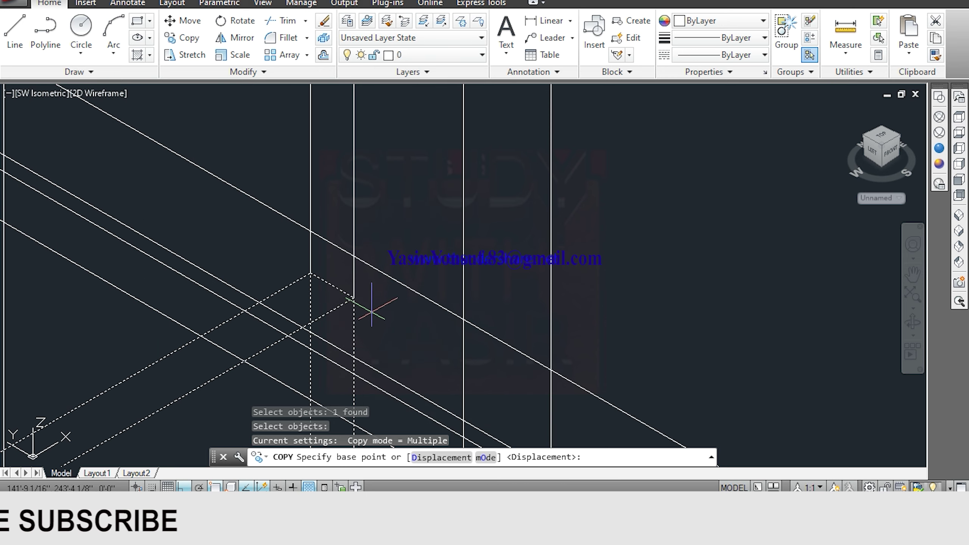
click(354, 298)
scroll(354, 298, down, 2)
middle_drag(344, 268, 328, 206)
scroll(326, 195, up, 2)
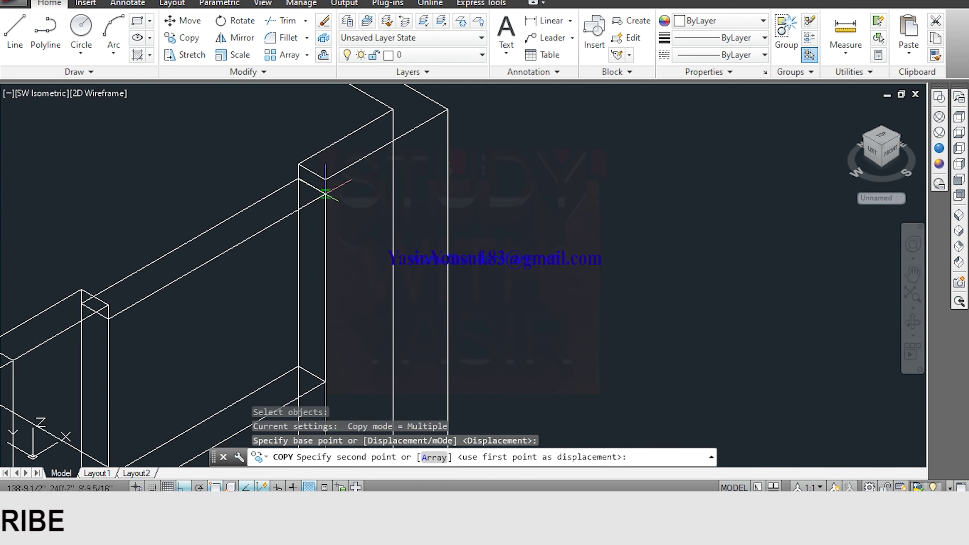
click(325, 180)
scroll(325, 179, down, 2)
key(Escape)
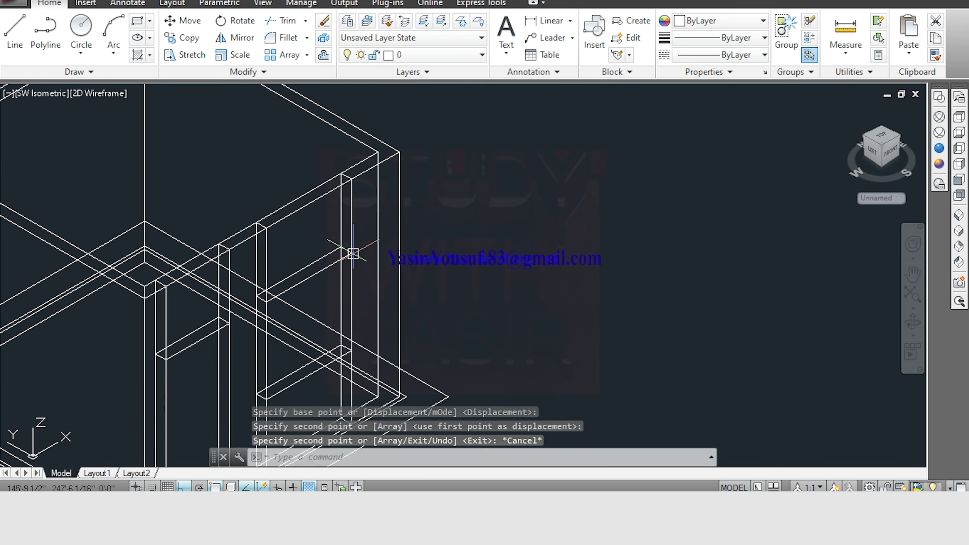
scroll(325, 179, up, 2)
key(Escape)
Erase the leftover base outline and return to Conceptual shaded display
scroll(377, 195, down, 4)
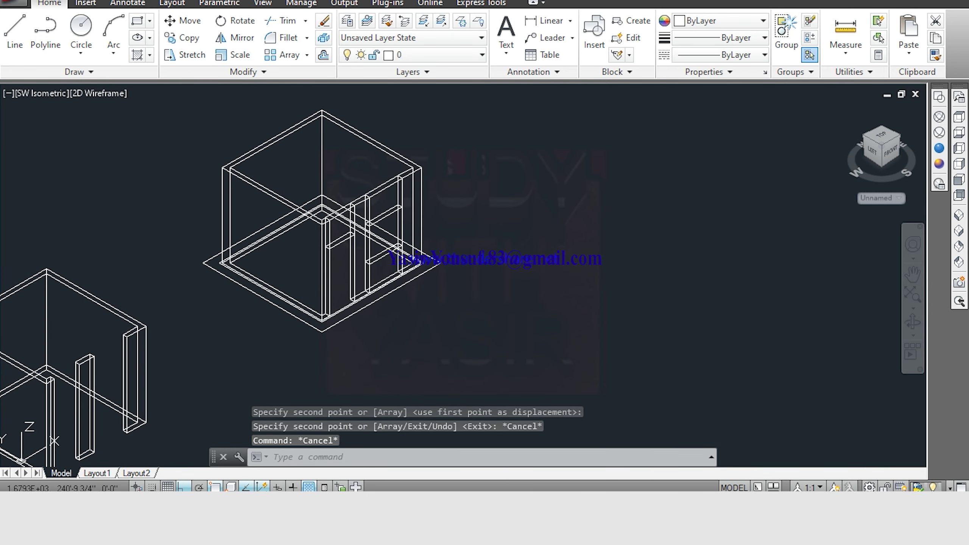
scroll(388, 261, up, 2)
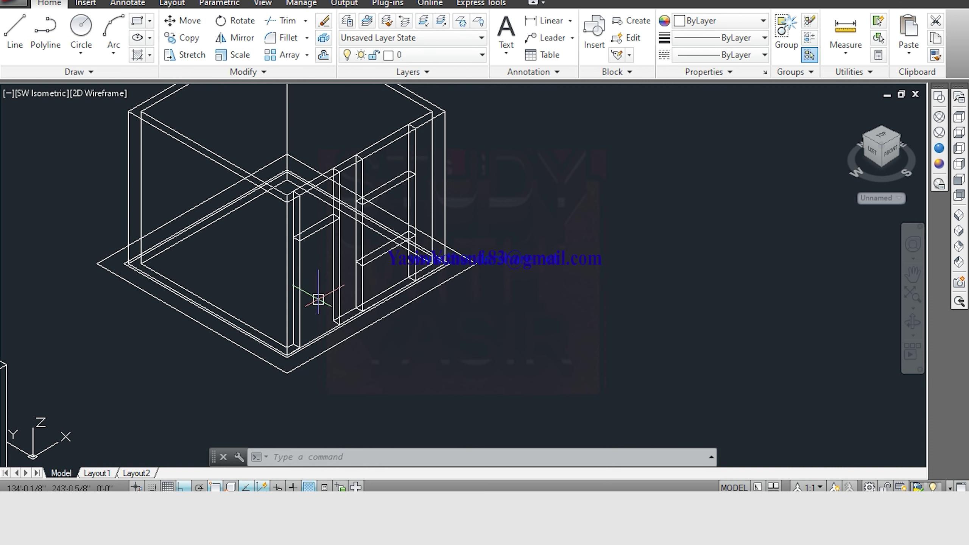
scroll(321, 298, up, 2)
scroll(336, 351, up, 3)
scroll(305, 332, up, 2)
key(Escape)
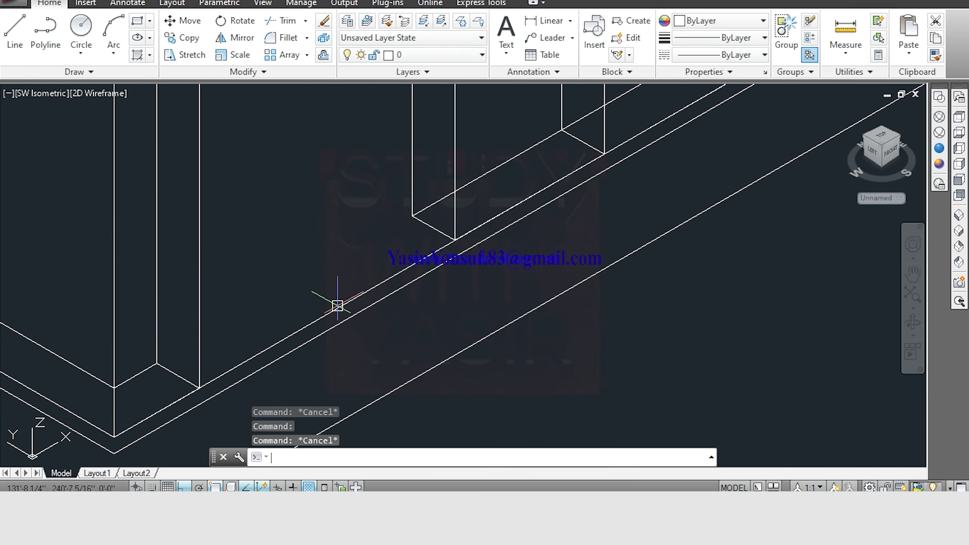
text(E)
click(324, 314)
scroll(325, 313, down, 1)
scroll(328, 313, down, 1)
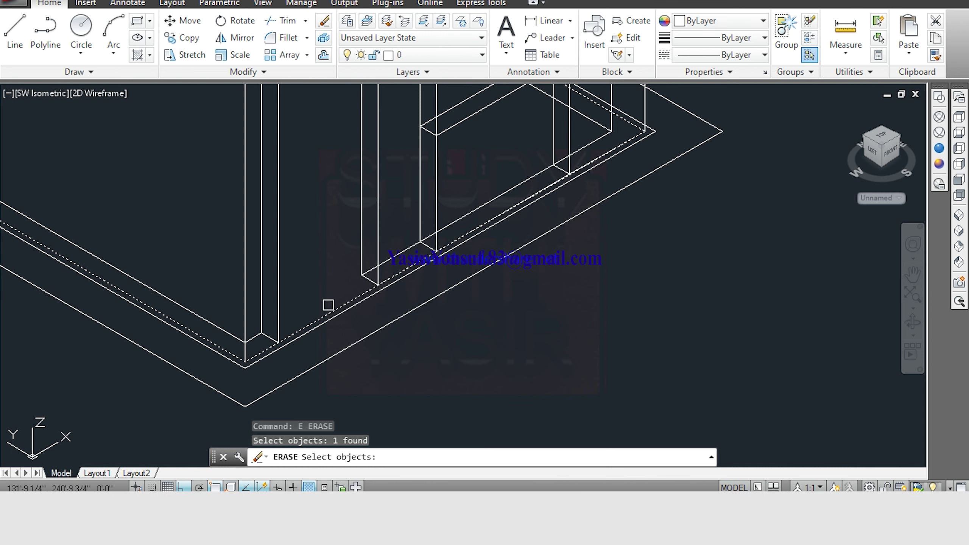
scroll(331, 325, down, 1)
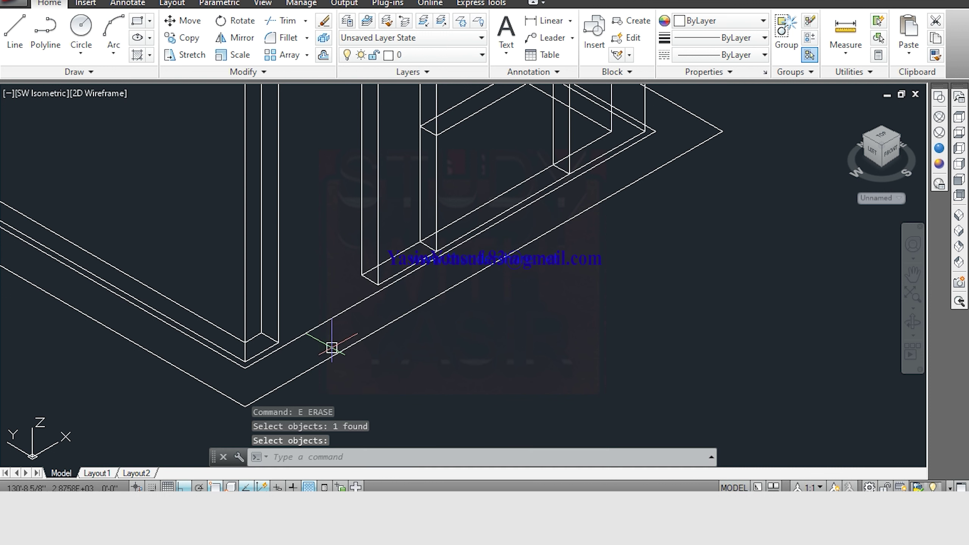
scroll(383, 335, down, 1)
scroll(384, 329, down, 1)
scroll(579, 307, down, 1)
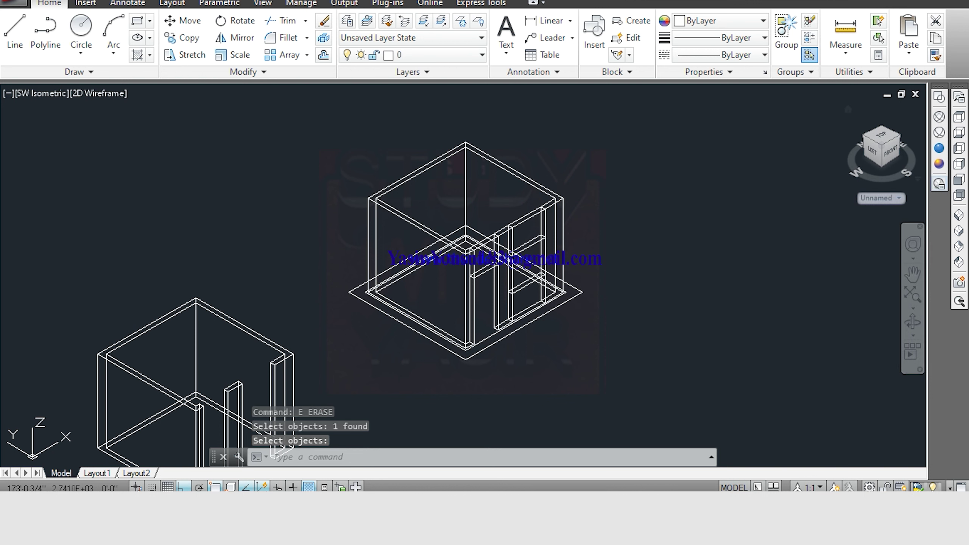
click(944, 164)
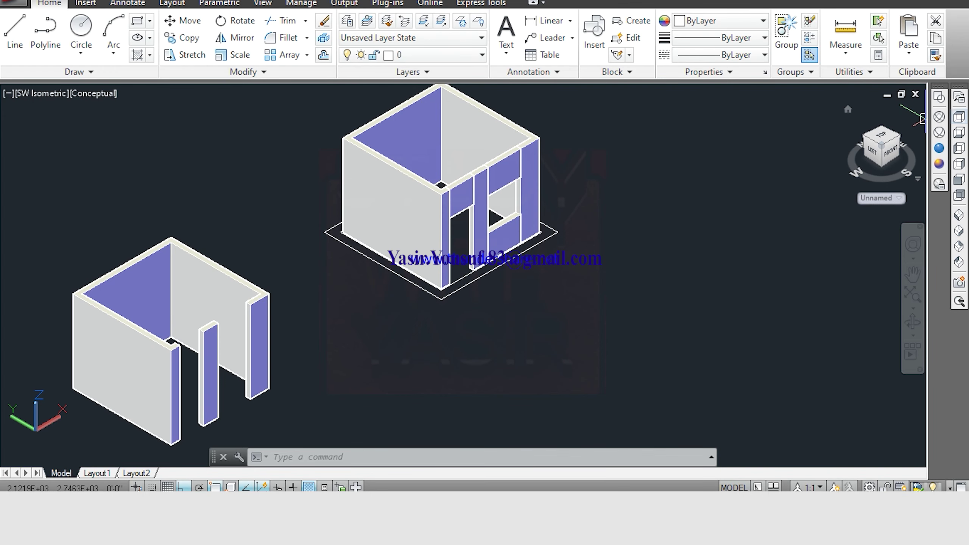
Switch the AutoCAD model to Top view using the ViewCube
click(959, 117)
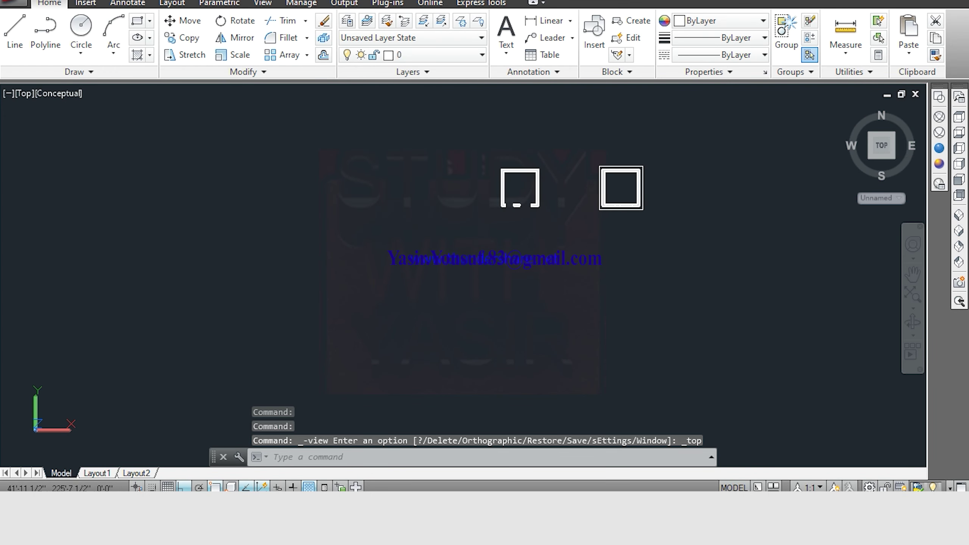
Trial-move the square room down below its original position
scroll(437, 203, up, 3)
middle_drag(439, 206, 483, 209)
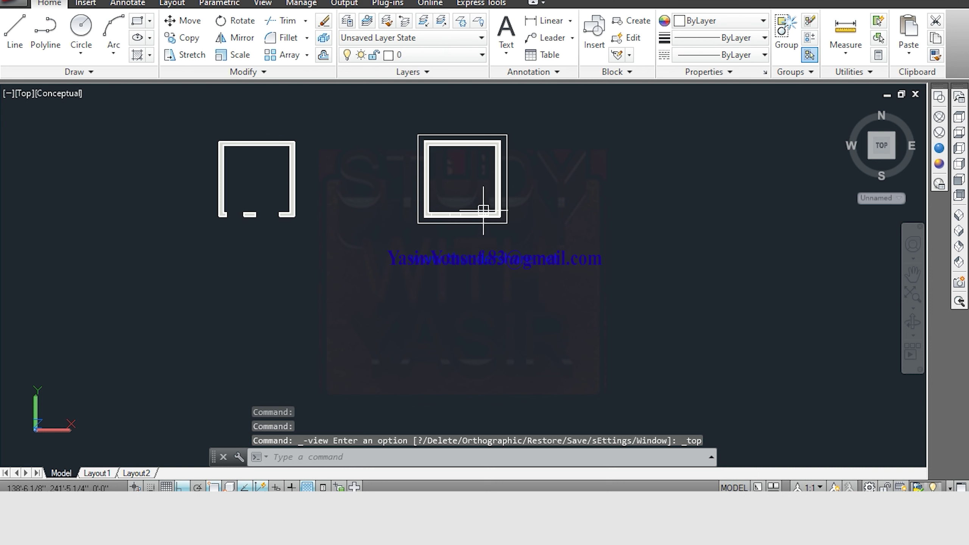
text(m)
key(Return)
click(543, 120)
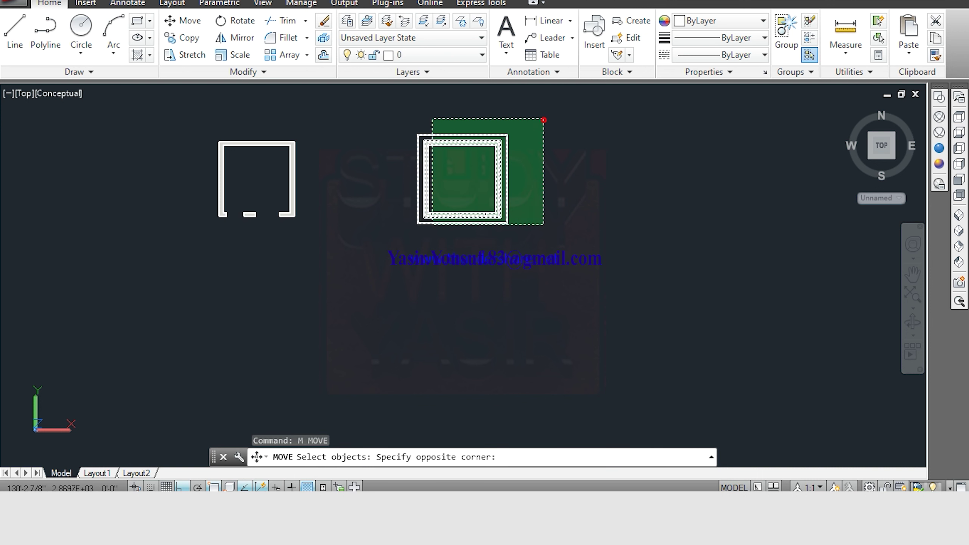
click(391, 243)
key(Return)
click(527, 267)
middle_drag(527, 267, 562, 165)
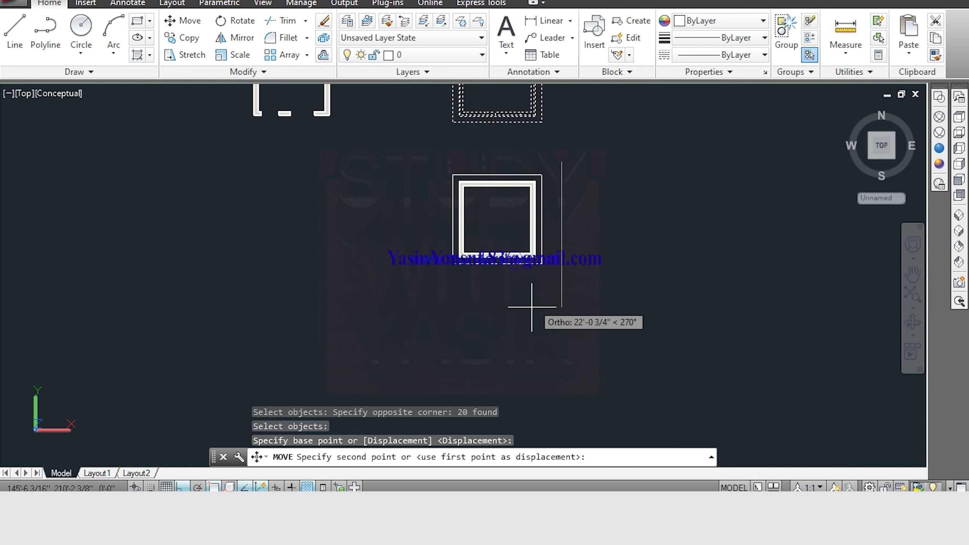
click(527, 344)
Undo the view change and the trial move of the square room
text(u)
key(Return)
text(u)
key(Return)
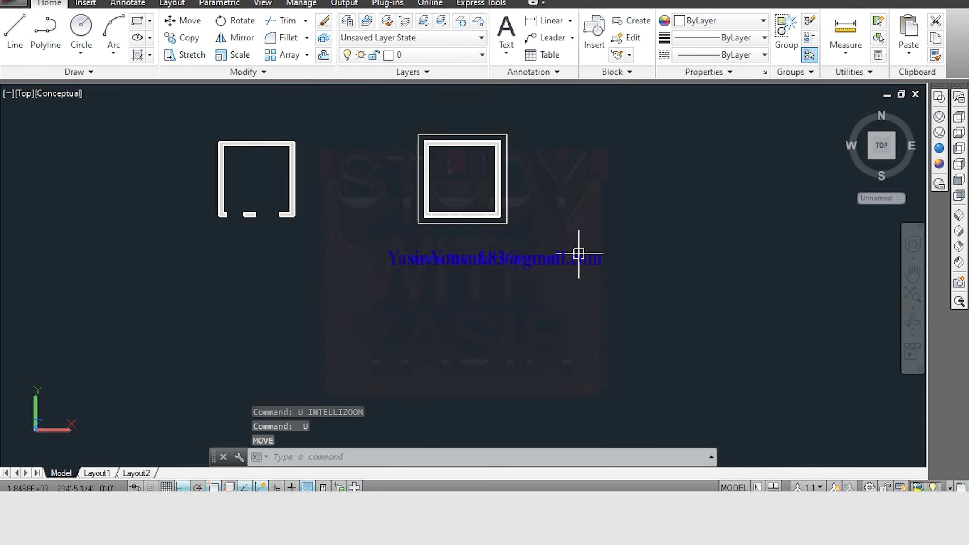
key(Escape)
key(Escape)
key(Escape)
Copy the square room and its base outline to a spot below the original
text(o)
key(Return)
click(534, 114)
click(395, 236)
key(Return)
click(458, 299)
middle_drag(485, 321, 520, 194)
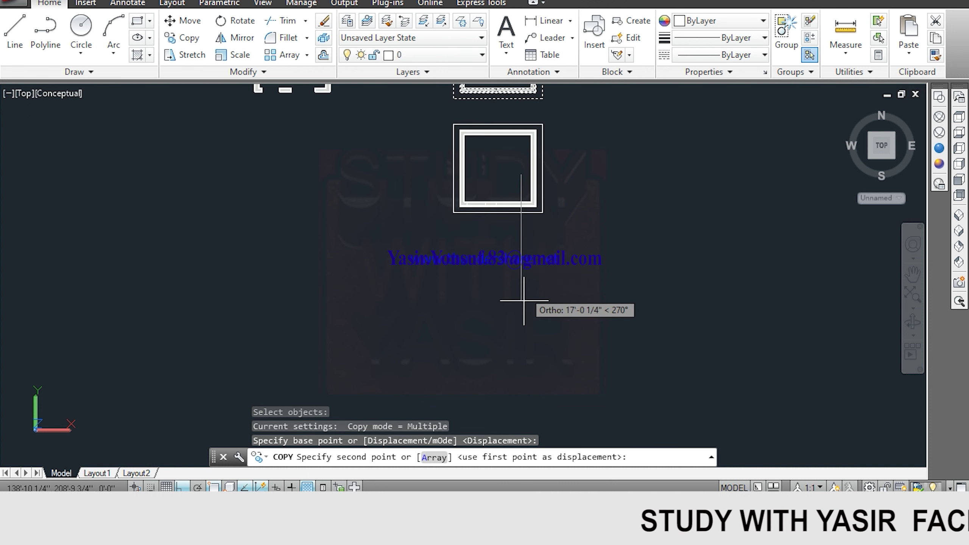
click(530, 387)
key(Escape)
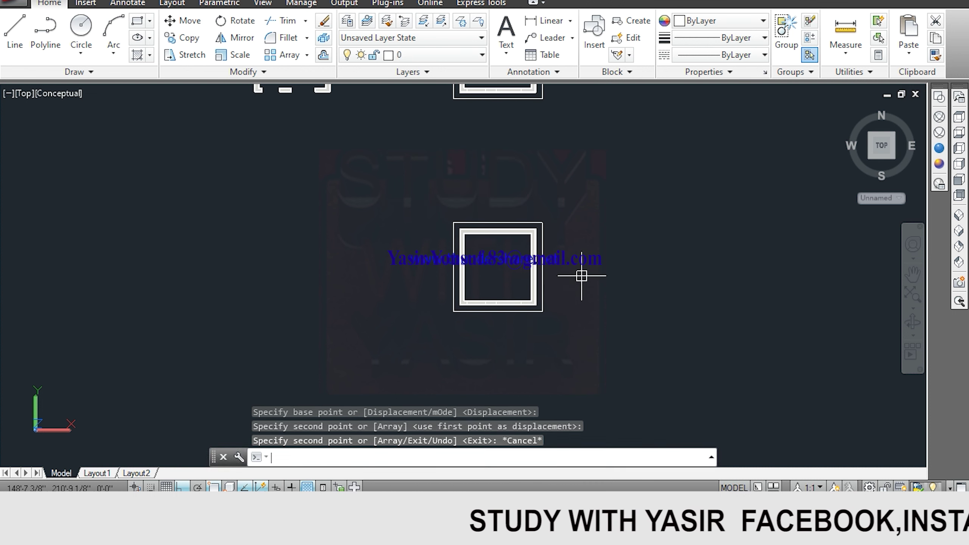
Move the copied room further to the left
text(m)
key(Return)
click(568, 216)
click(411, 343)
key(Return)
click(527, 363)
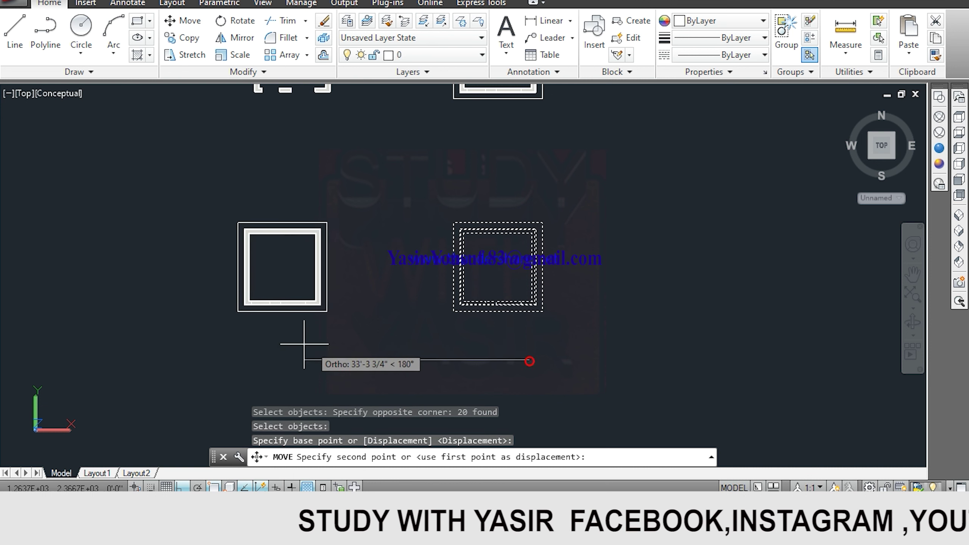
click(281, 346)
key(Escape)
key(Escape)
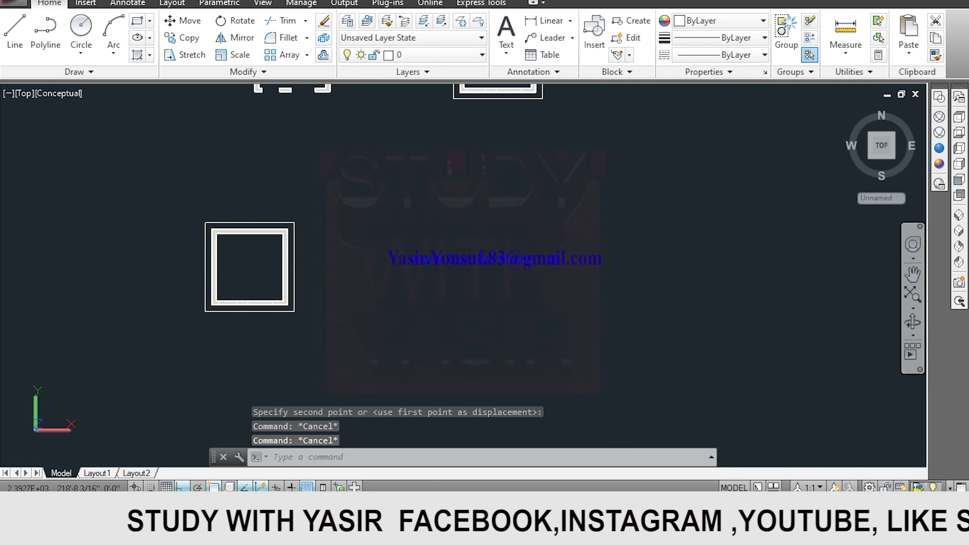
Switch to the SW Isometric view and zoom in on the rooms
click(955, 215)
scroll(487, 281, up, 5)
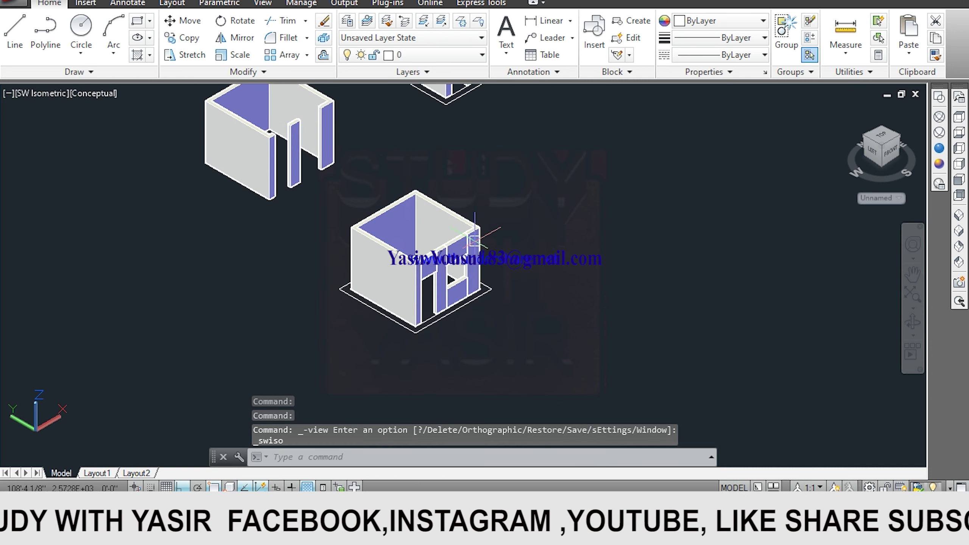
scroll(488, 281, up, 2)
scroll(487, 280, up, 3)
scroll(378, 270, up, 1)
scroll(401, 272, up, 4)
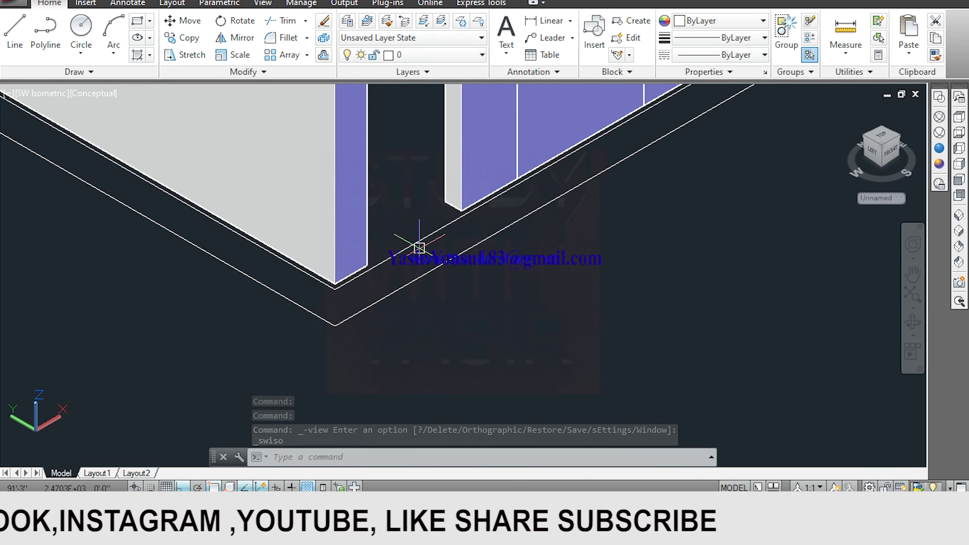
scroll(420, 248, up, 1)
key(Escape)
key(Escape)
text(EX)
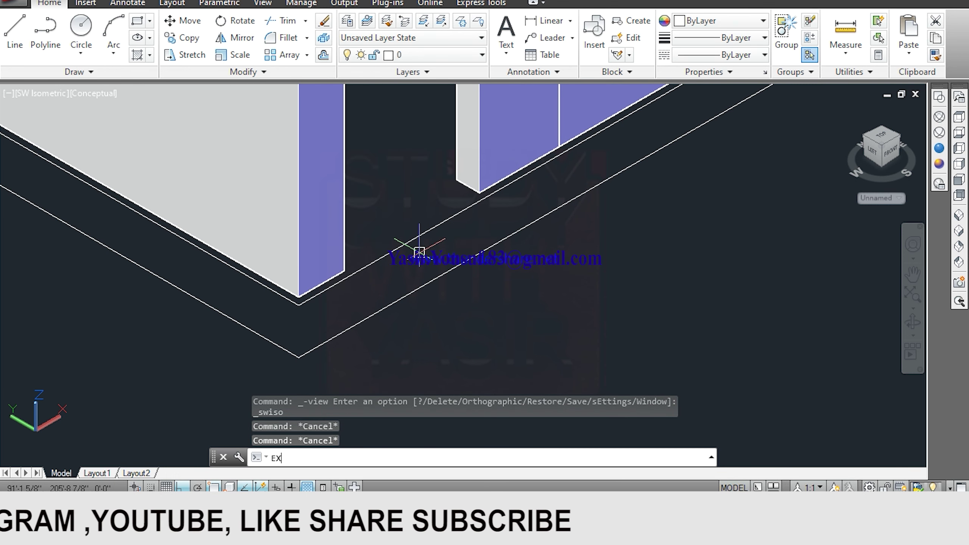
text(T)
key(Return)
key(Escape)
key(Escape)
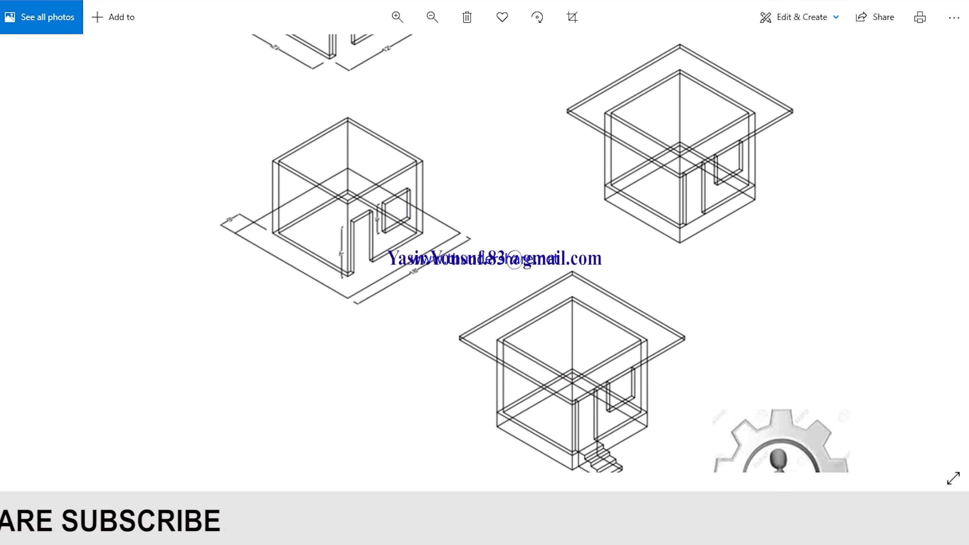
Zoom the reference photo in on the lower house's four-step stair
scroll(593, 452, up, 1)
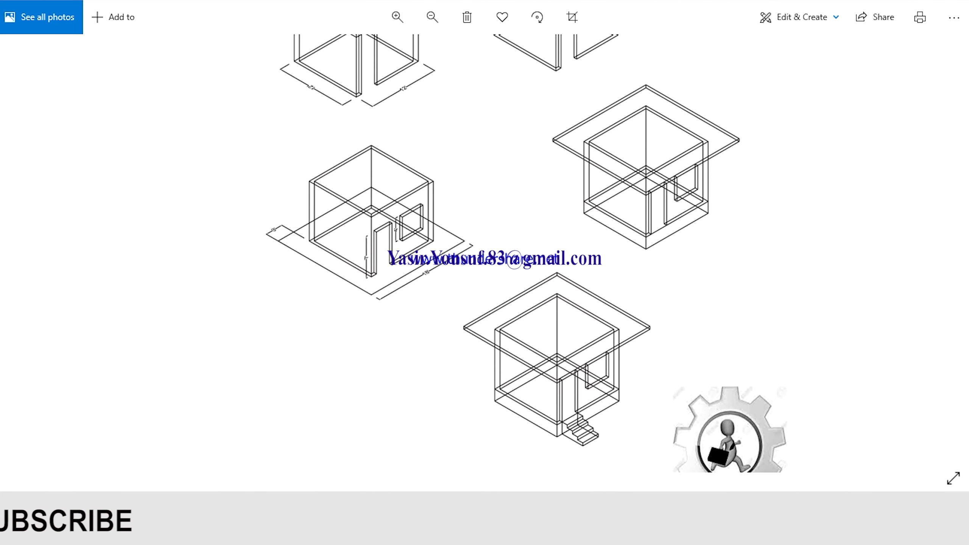
scroll(593, 453, up, 2)
scroll(593, 453, up, 2)
scroll(593, 453, up, 2)
scroll(606, 446, up, 2)
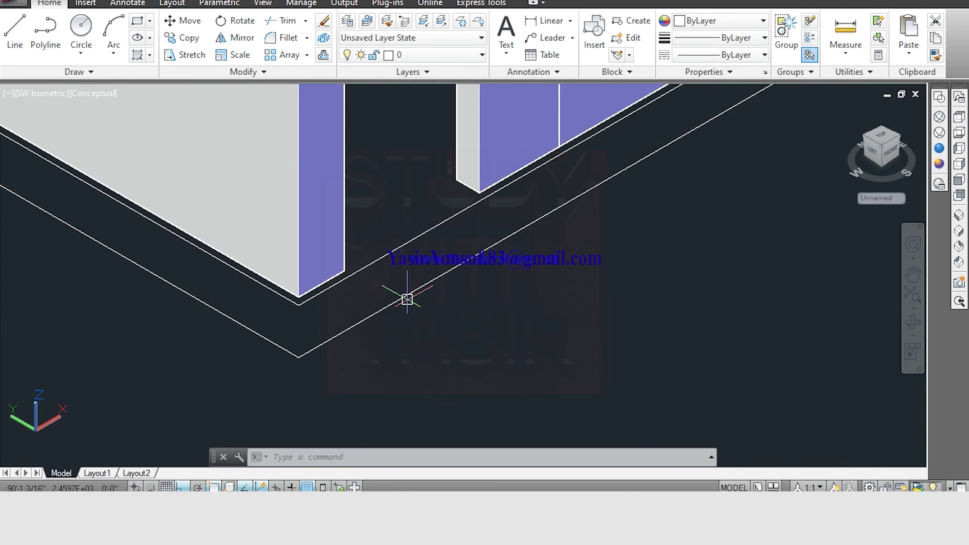
Extrude the floor polyline under the room -2' into a solid plinth base
scroll(407, 299, down, 2)
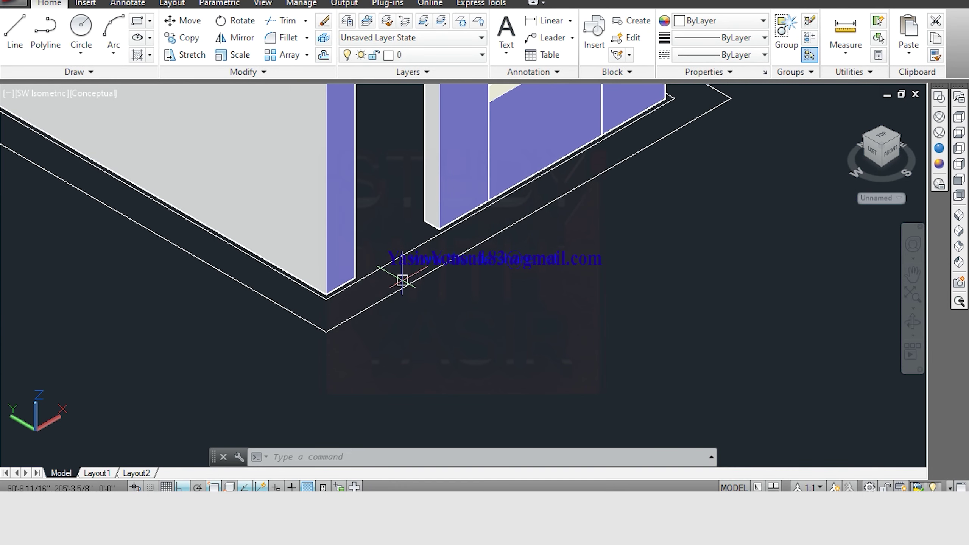
scroll(364, 310, down, 1)
text(EX)
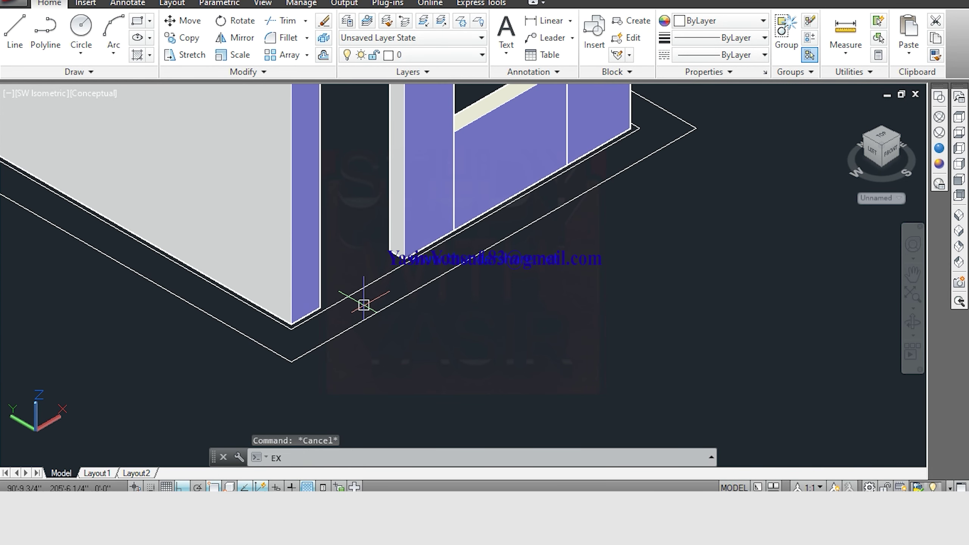
text(T)
key(Return)
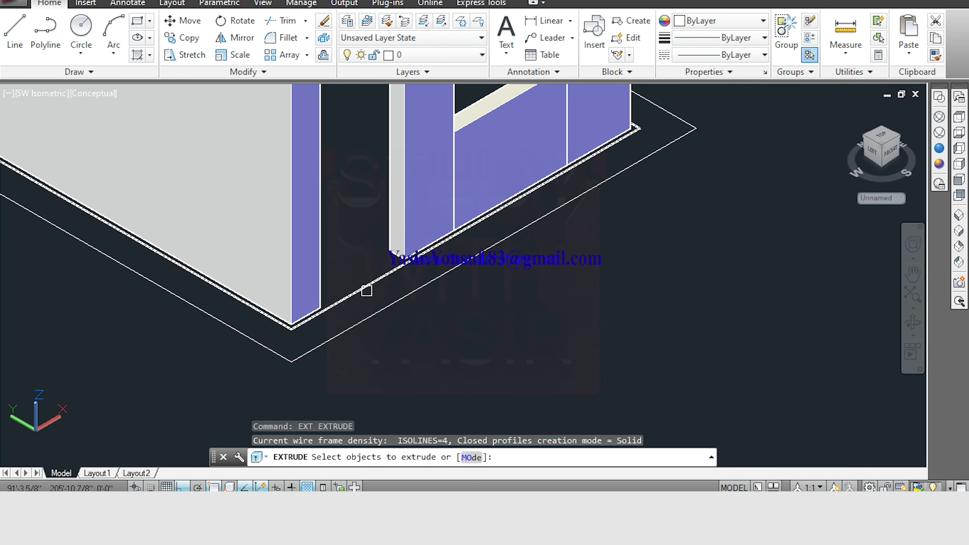
click(366, 291)
key(Return)
text(-2')
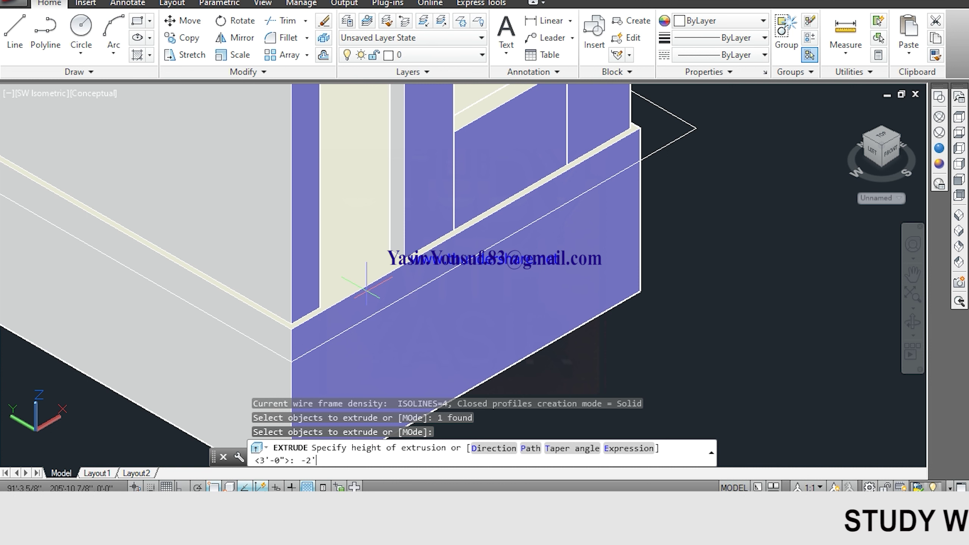
key(Return)
scroll(367, 291, down, 4)
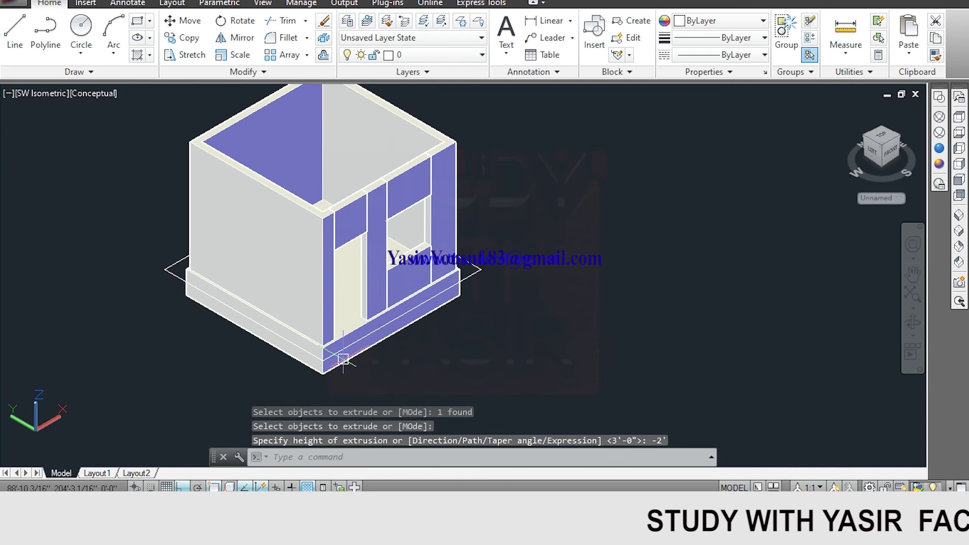
scroll(368, 332, up, 3)
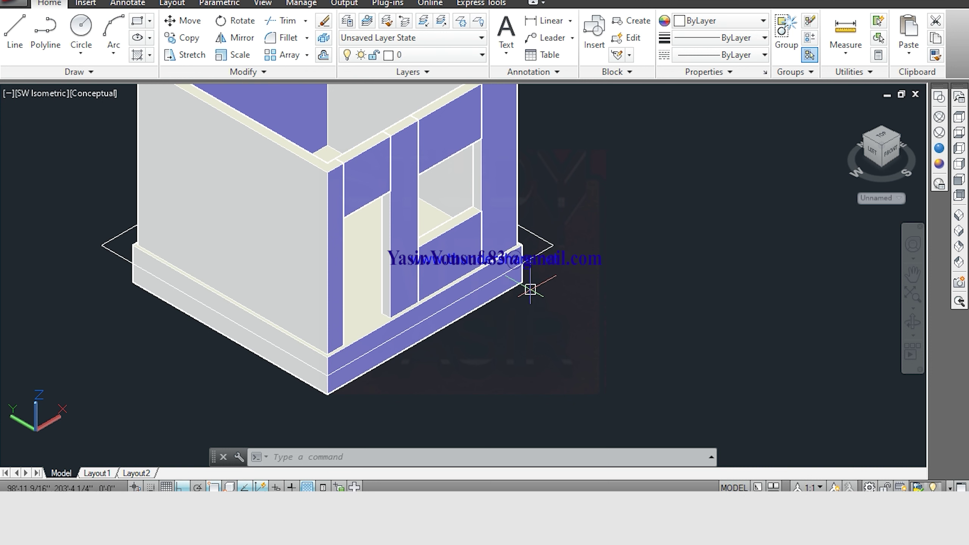
Zoom in on the room's base and clear the current selection
scroll(530, 289, up, 3)
scroll(579, 209, down, 4)
scroll(538, 270, up, 4)
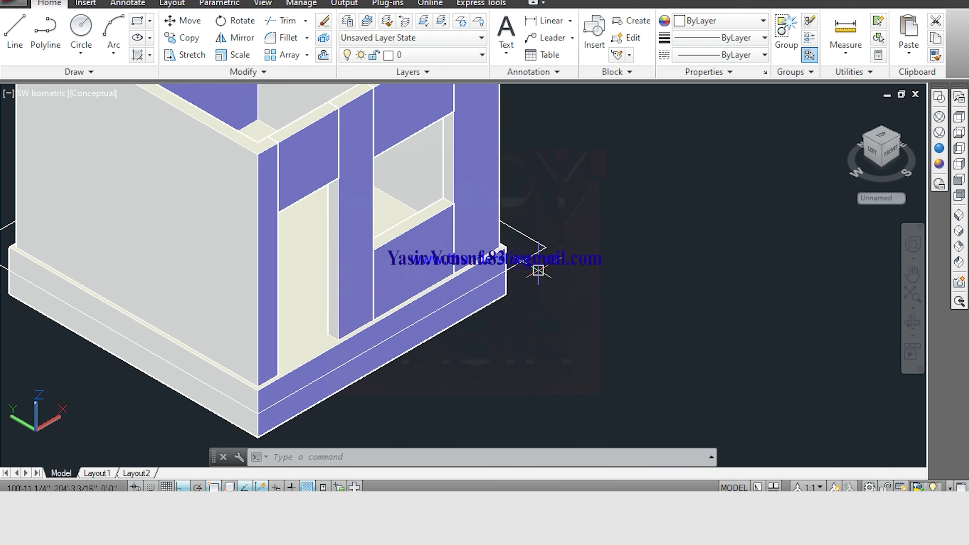
scroll(538, 228, down, 2)
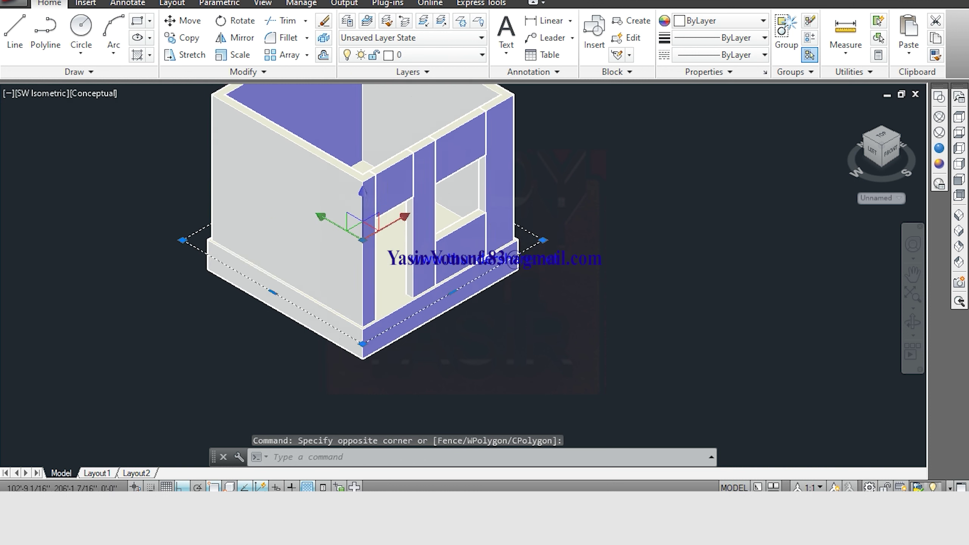
scroll(538, 228, down, 2)
scroll(537, 229, up, 2)
key(Escape)
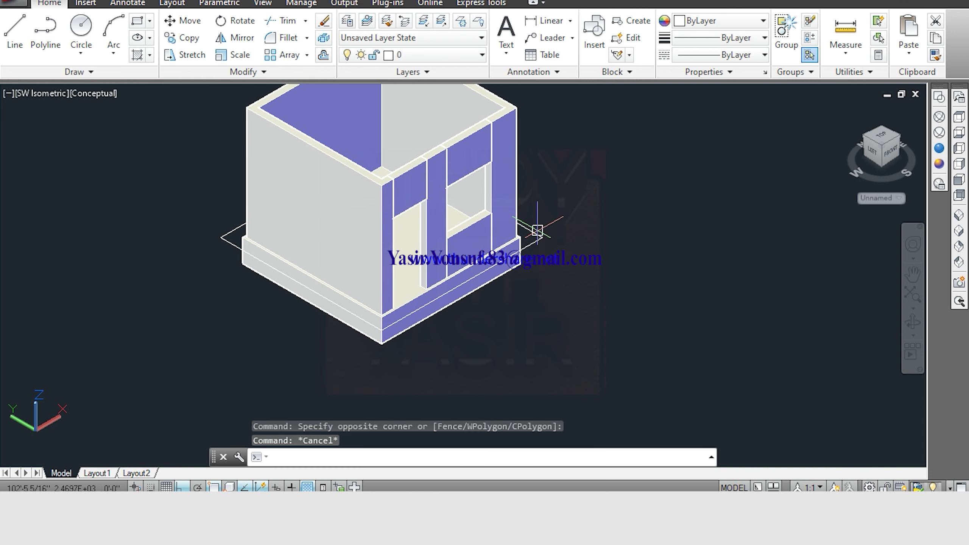
key(Escape)
Extrude the outer rectangle 6 high into a slab ringing the plinth, then recentre the view
text(EXT)
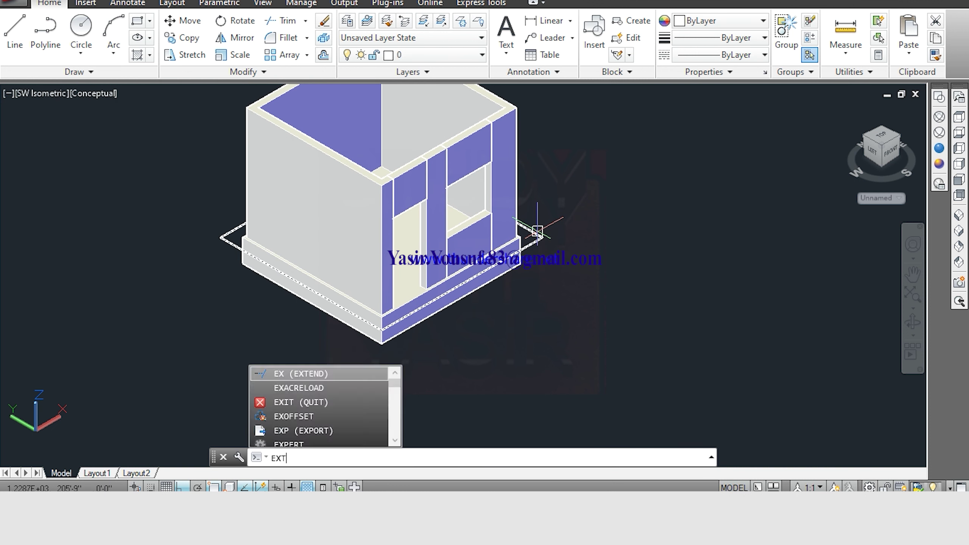
key(Return)
click(533, 231)
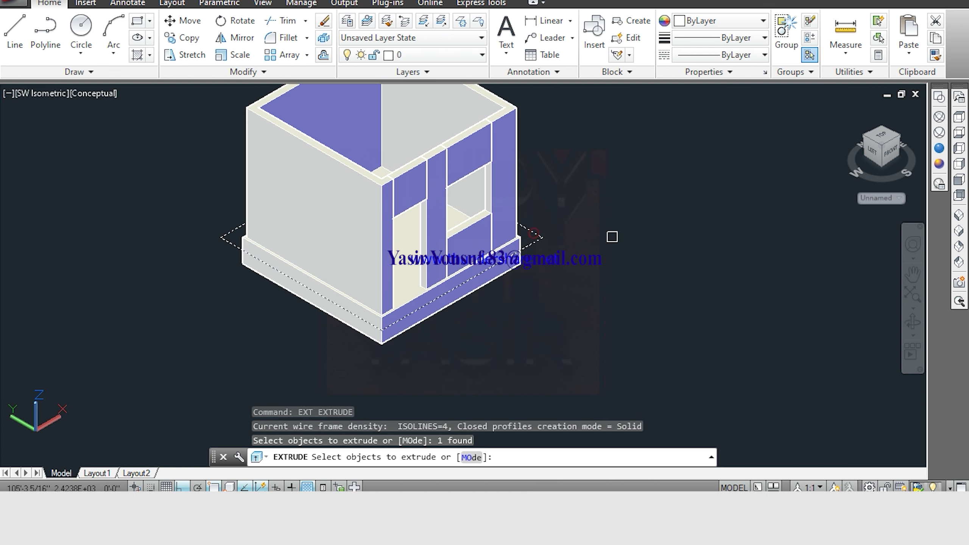
key(Return)
text(6)
key(Return)
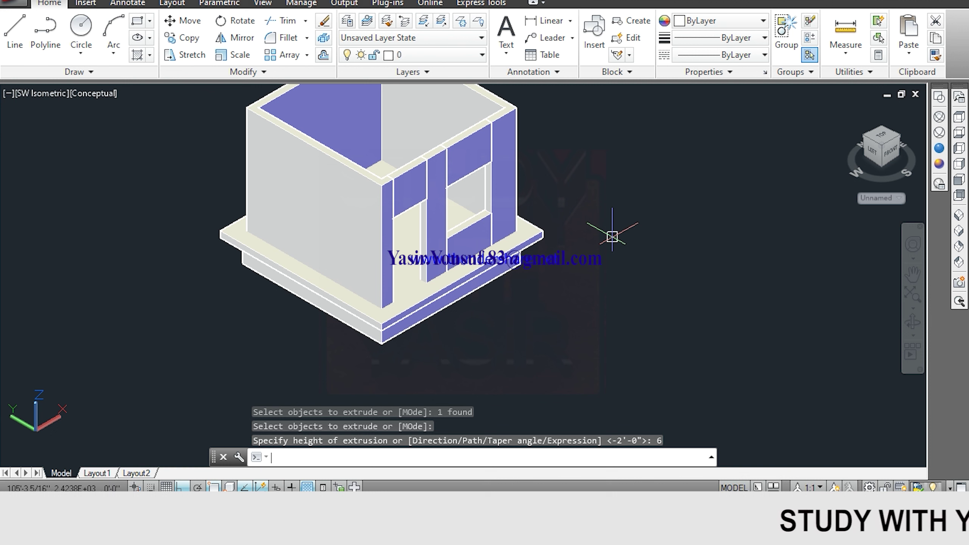
middle_drag(502, 287, 468, 332)
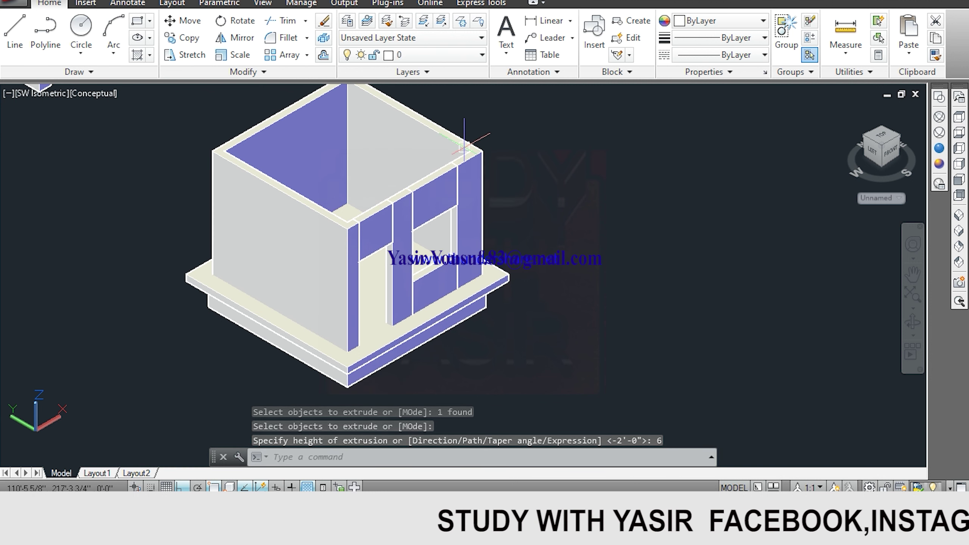
middle_drag(540, 297, 531, 307)
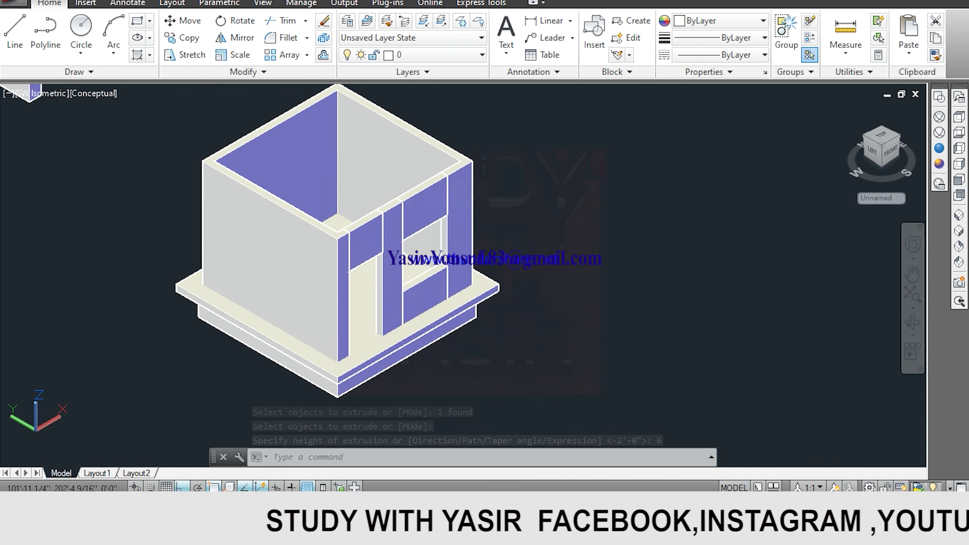
scroll(515, 313, up, 2)
Move the roof slab 10' upward so it sits on top of the walls
text(m)
key(Return)
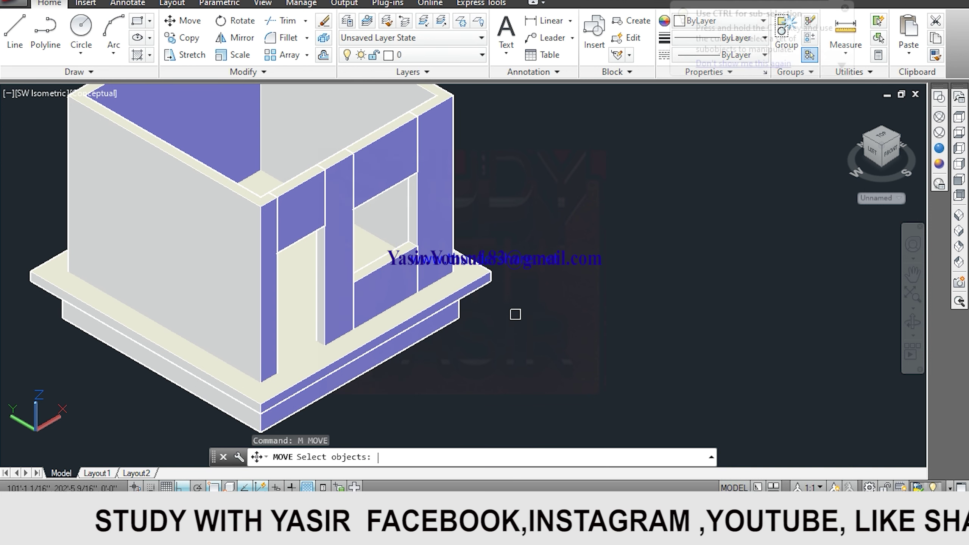
scroll(481, 310, up, 3)
click(507, 192)
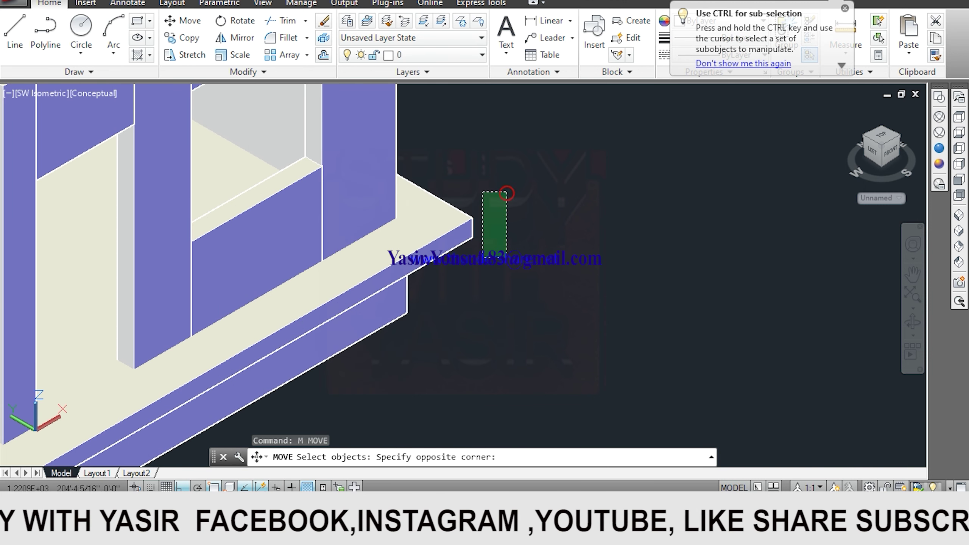
click(466, 272)
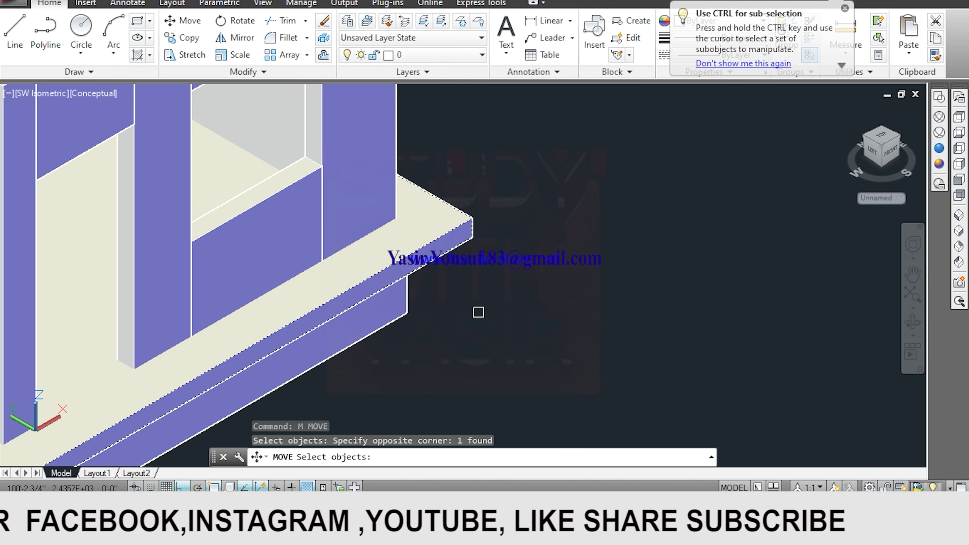
key(Return)
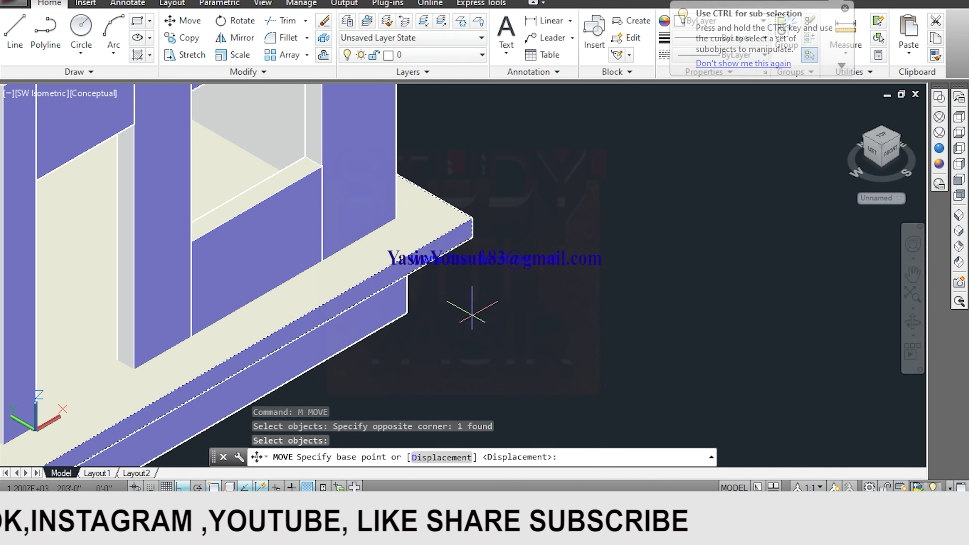
click(462, 313)
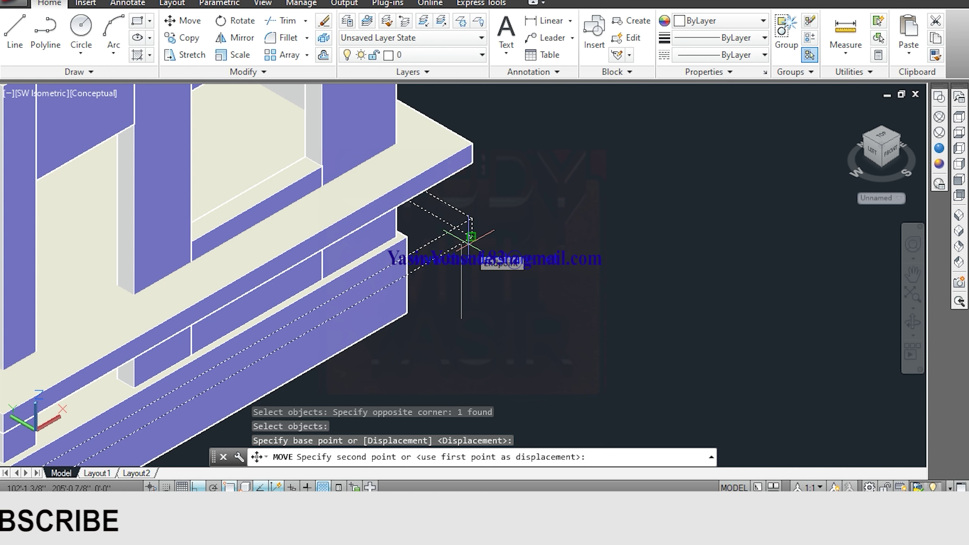
text(10')
key(Return)
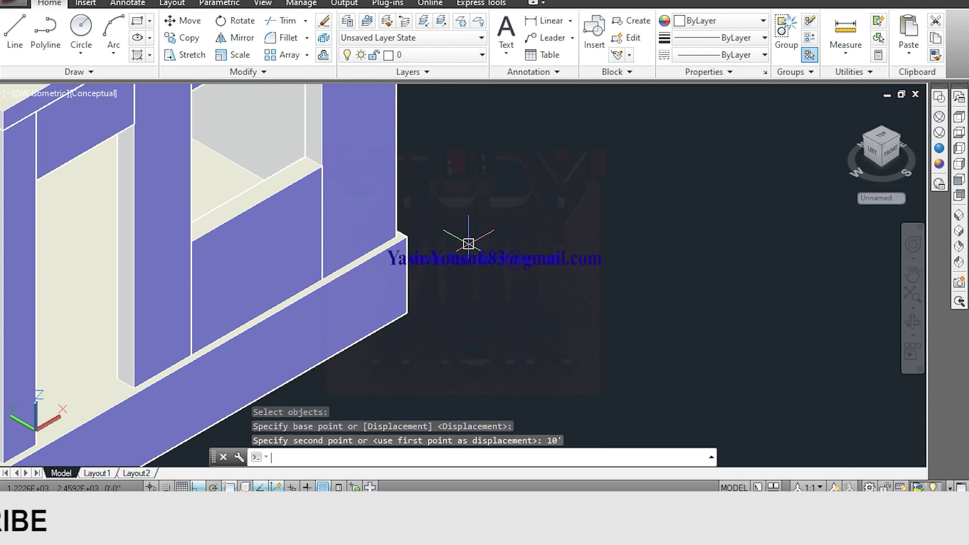
scroll(469, 244, down, 3)
scroll(469, 243, down, 3)
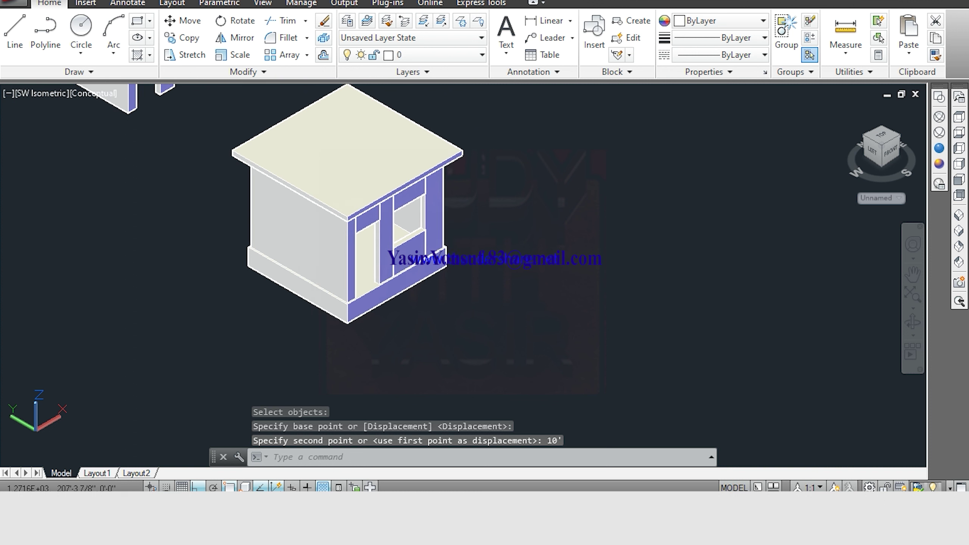
middle_drag(468, 222, 476, 239)
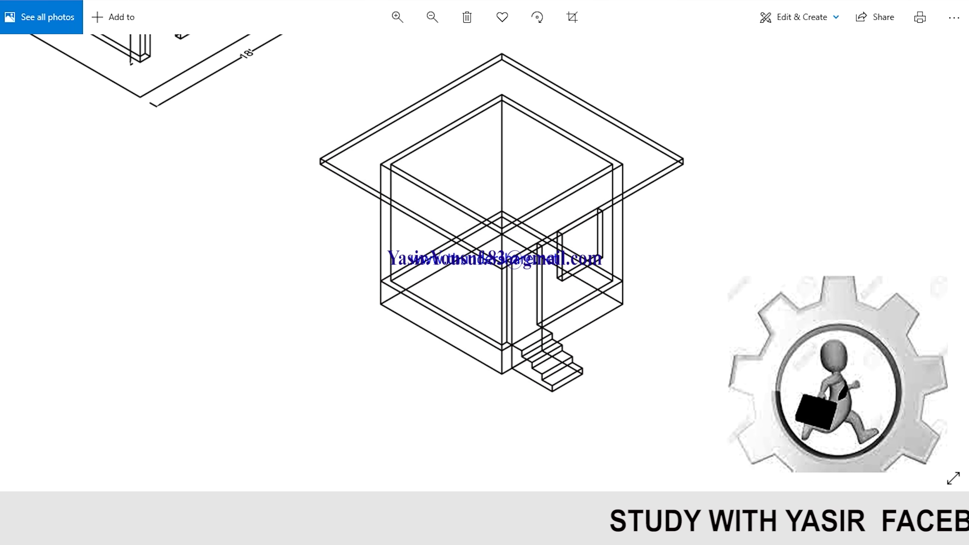
Leave the reference image and return to the AutoCAD model
click(577, 454)
scroll(479, 244, down, 5)
Recentre both houses, then show the model in Left view as 2D Wireframe
scroll(425, 136, up, 3)
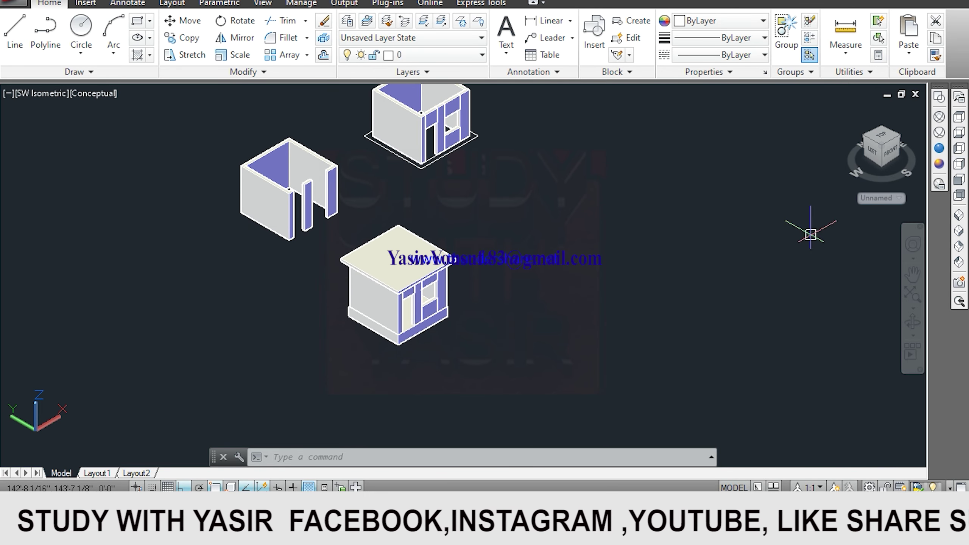
middle_drag(807, 227, 815, 233)
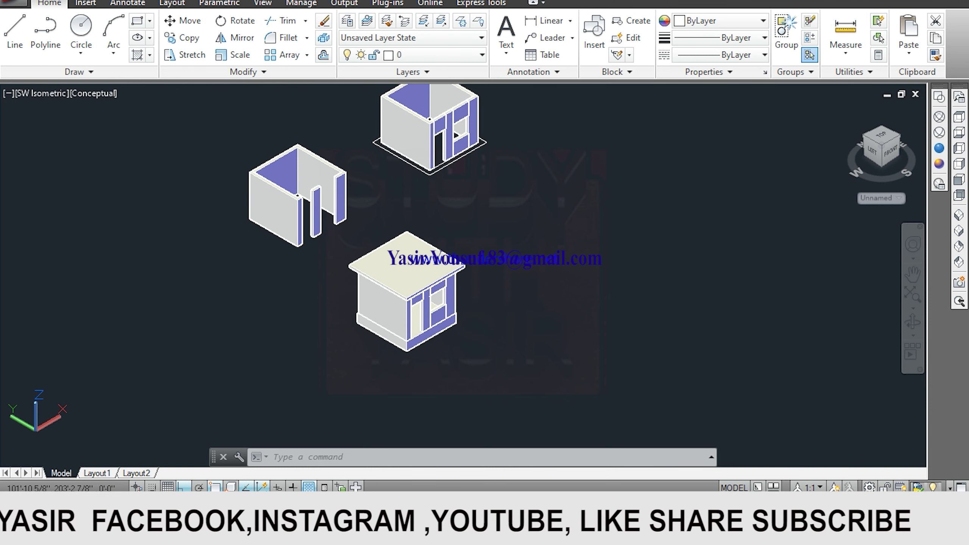
middle_drag(420, 229, 435, 244)
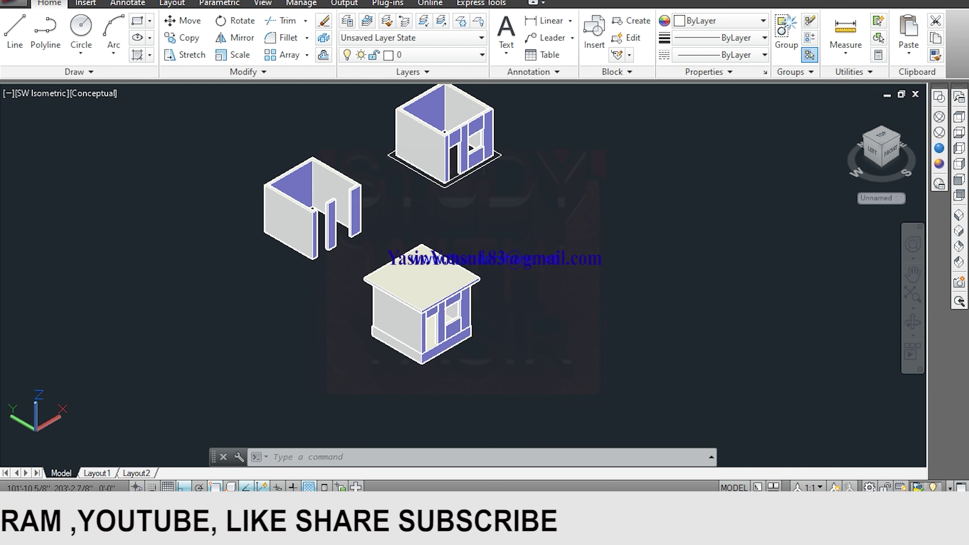
scroll(480, 313, up, 2)
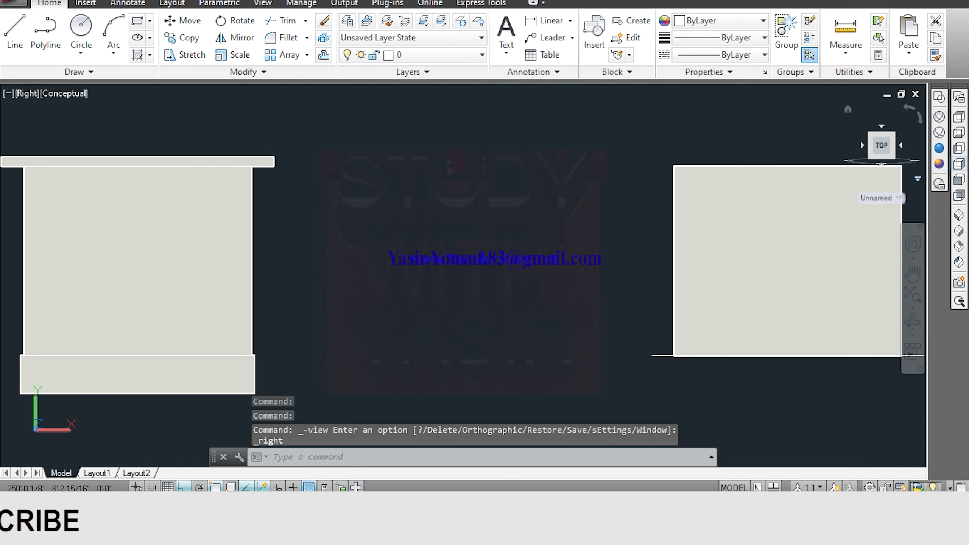
click(960, 148)
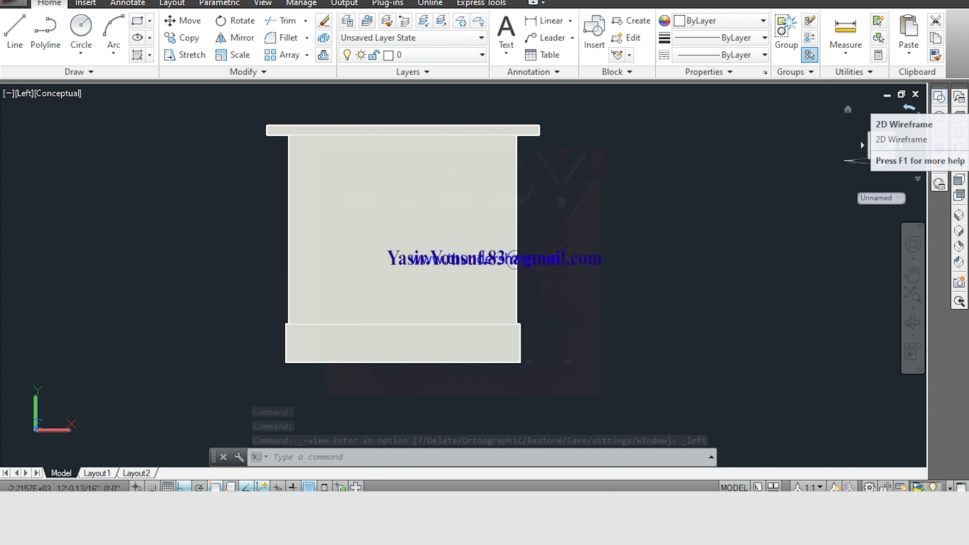
click(939, 116)
middle_drag(545, 309, 484, 305)
Zoom to the plinth corner of the left elevation and start a PL polyline
scroll(493, 217, down, 2)
scroll(480, 227, down, 3)
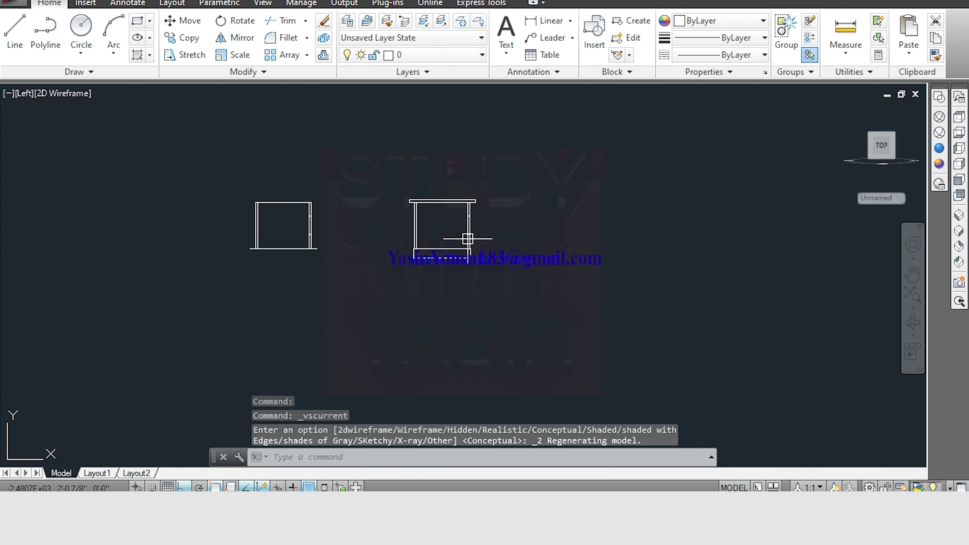
scroll(380, 259, up, 4)
scroll(380, 263, up, 3)
scroll(380, 286, up, 1)
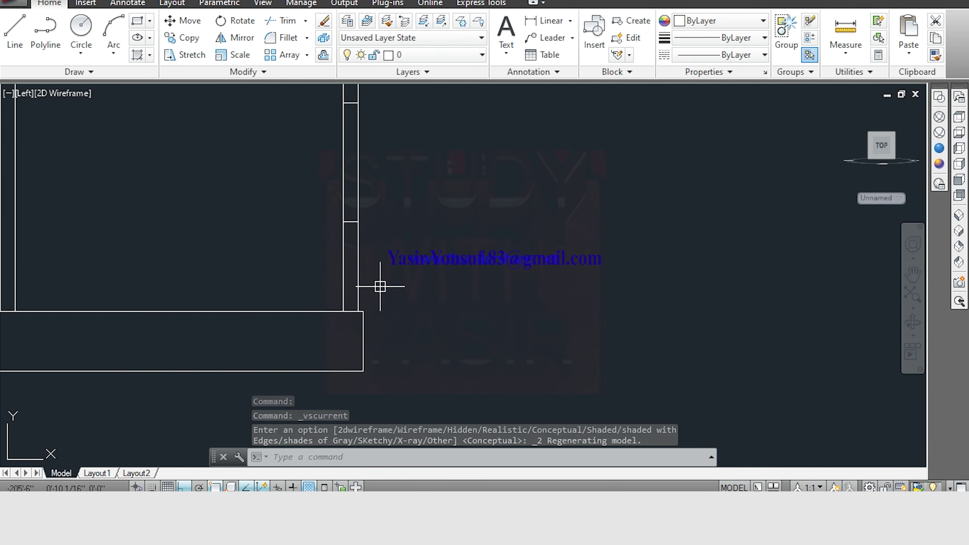
scroll(400, 259, up, 2)
scroll(354, 226, down, 4)
scroll(416, 291, down, 1)
scroll(400, 290, up, 4)
scroll(377, 298, down, 1)
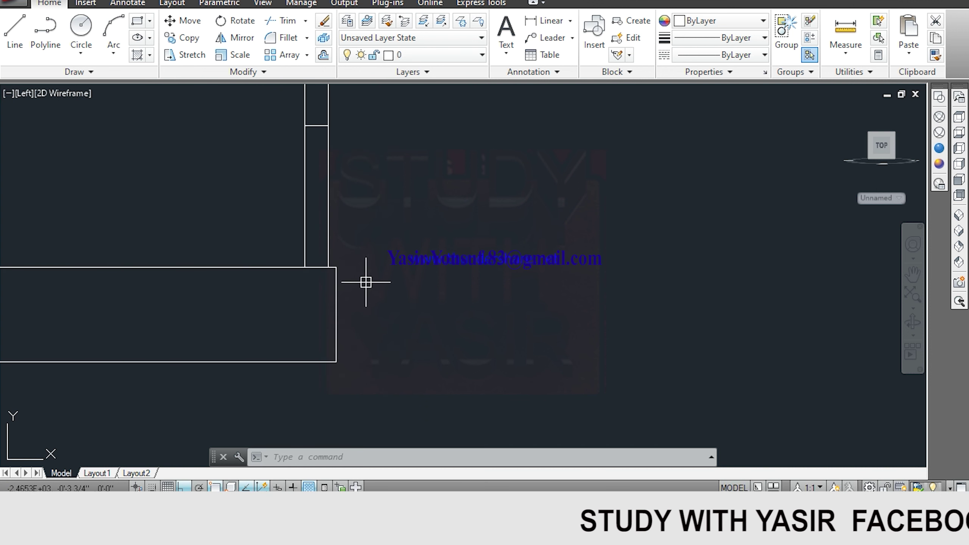
scroll(362, 280, up, 2)
scroll(357, 278, up, 2)
key(Escape)
key(Escape)
key(Escape)
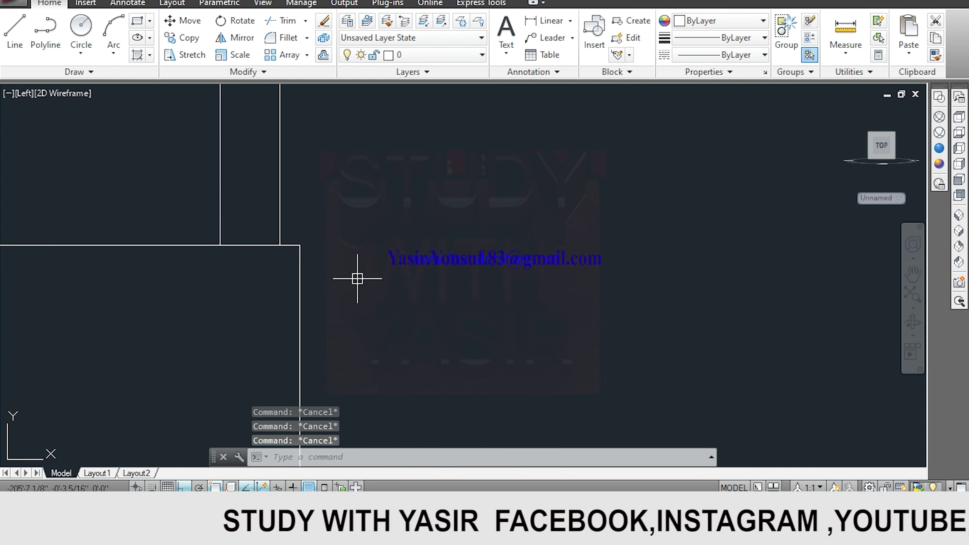
text(PL)
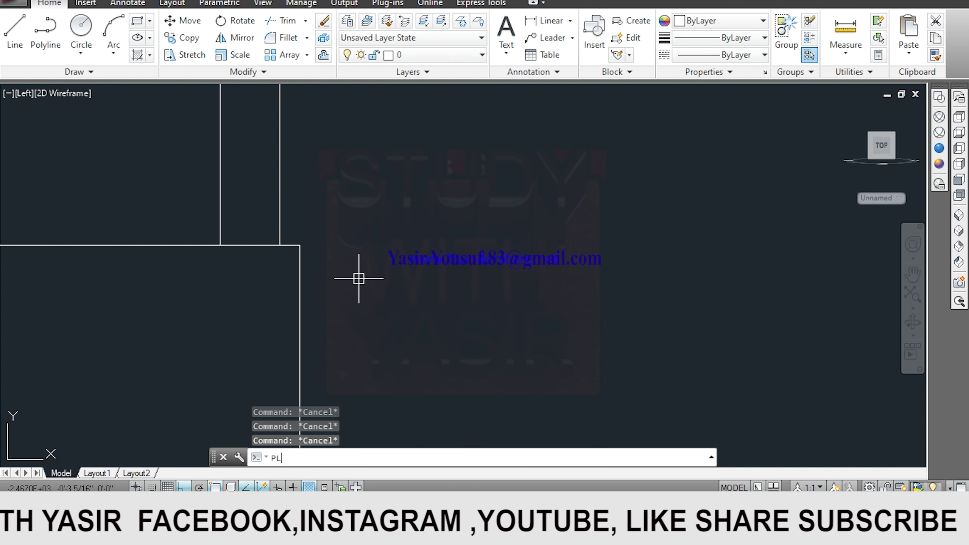
key(Return)
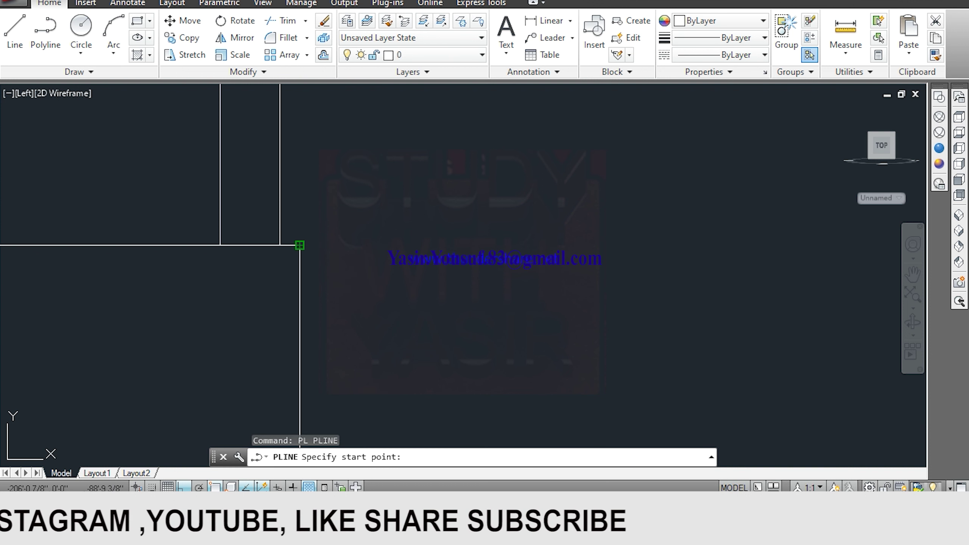
Draw the closed stair profile from the plinth corner with 12-inch treads and 6-inch risers
click(300, 245)
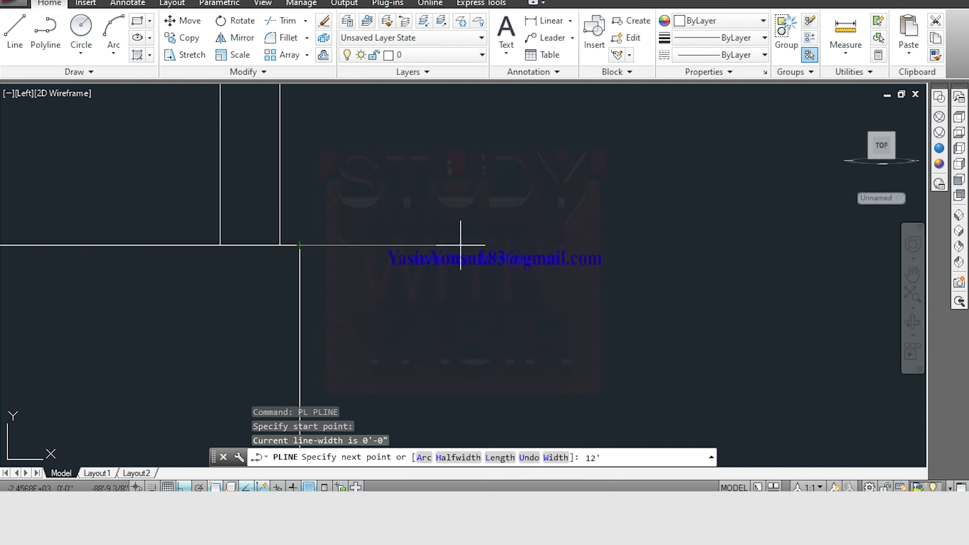
middle_drag(424, 315, 419, 280)
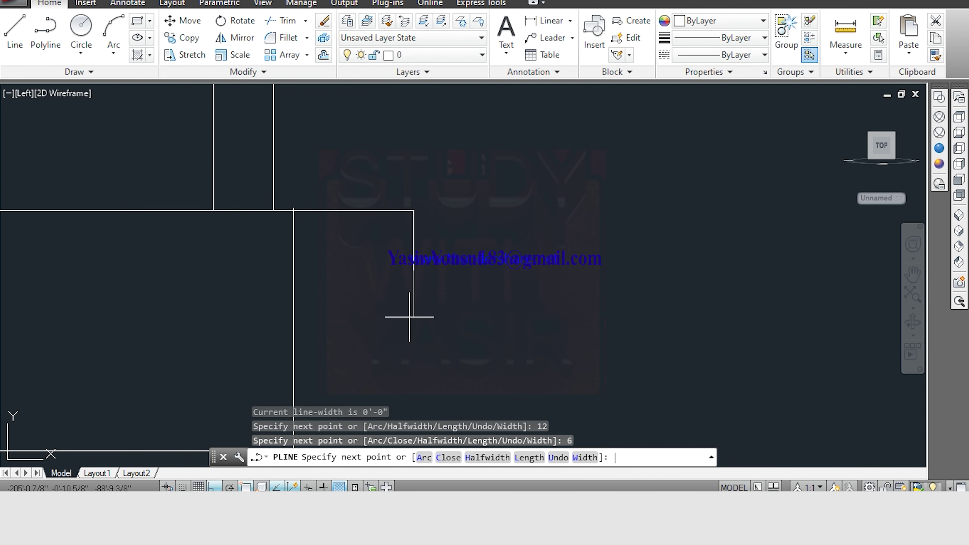
text(12)
key(Return)
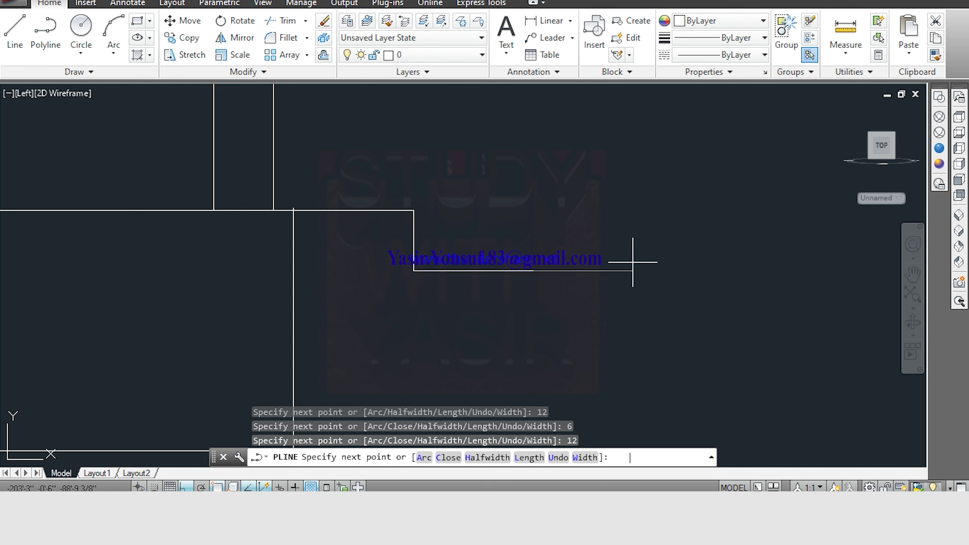
middle_drag(627, 270, 543, 121)
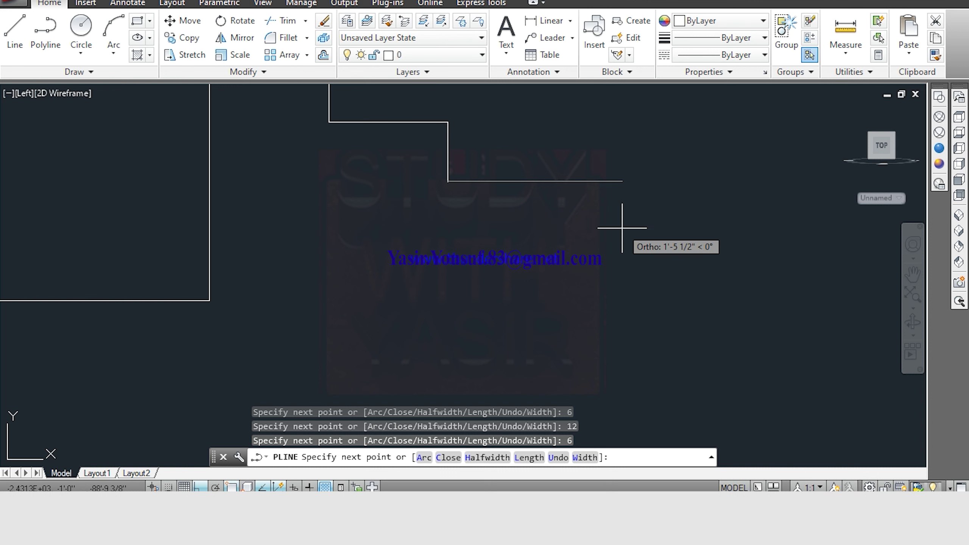
scroll(622, 228, down, 4)
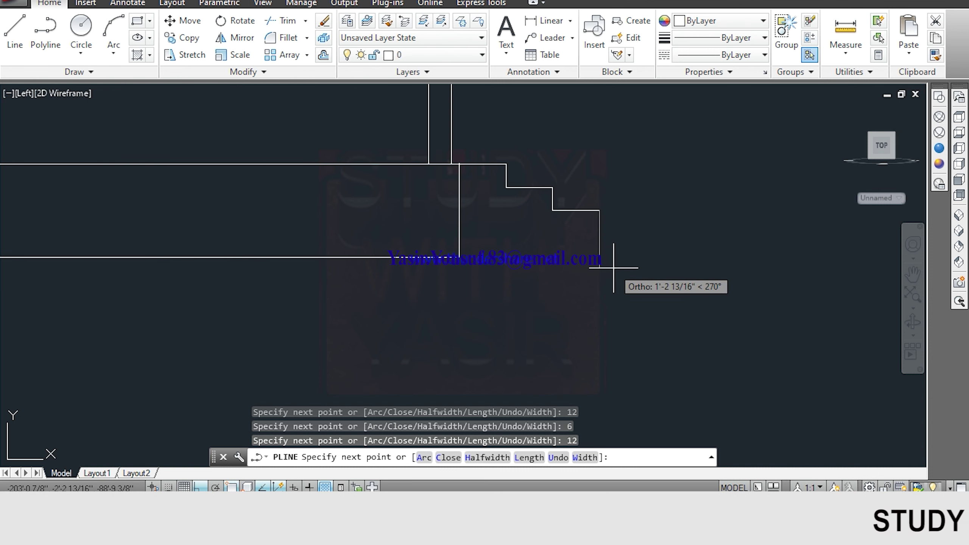
text(12)
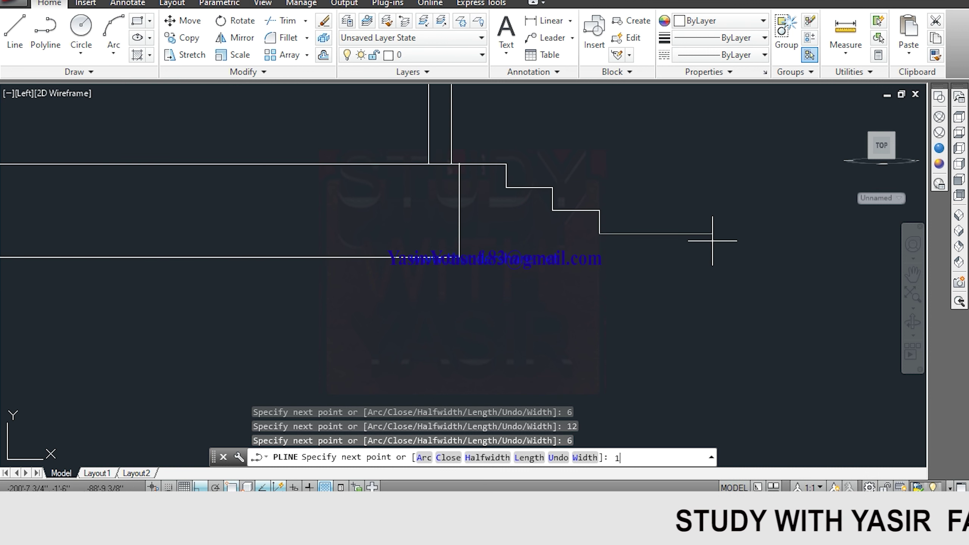
key(Return)
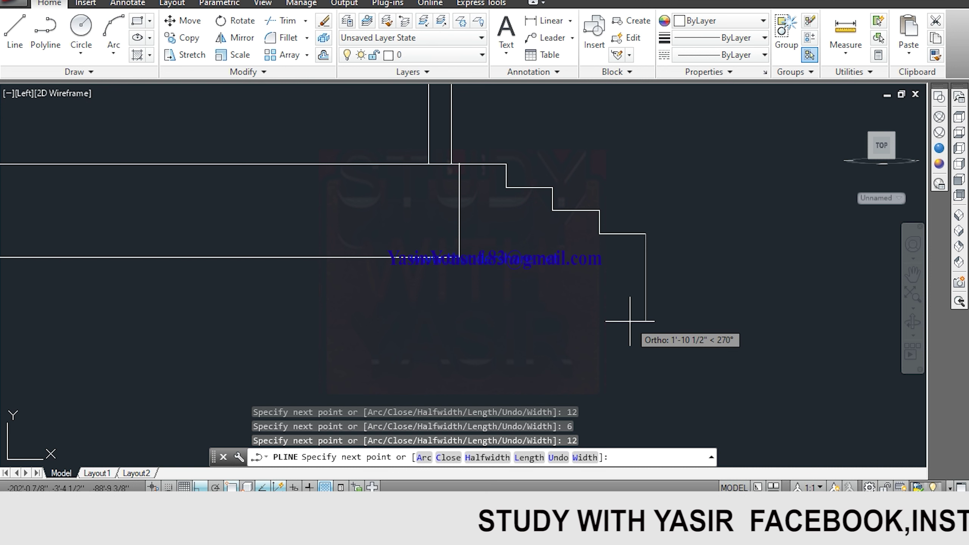
text(6)
key(Return)
click(459, 257)
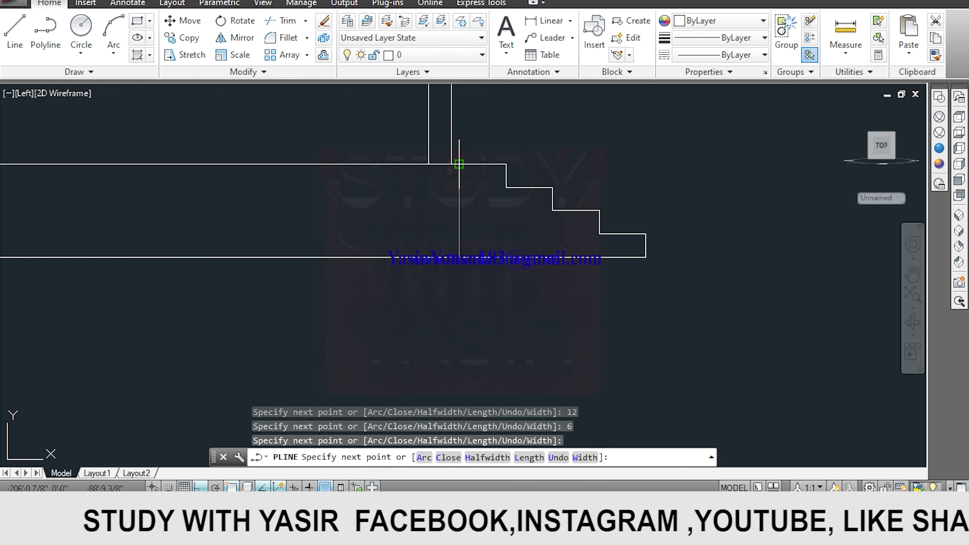
click(459, 164)
key(Escape)
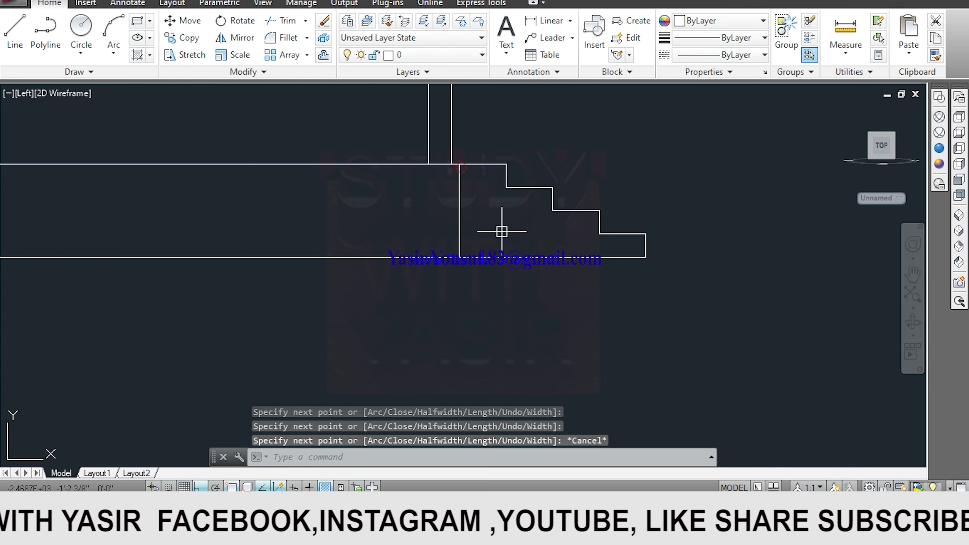
click(521, 188)
middle_drag(524, 205, 405, 235)
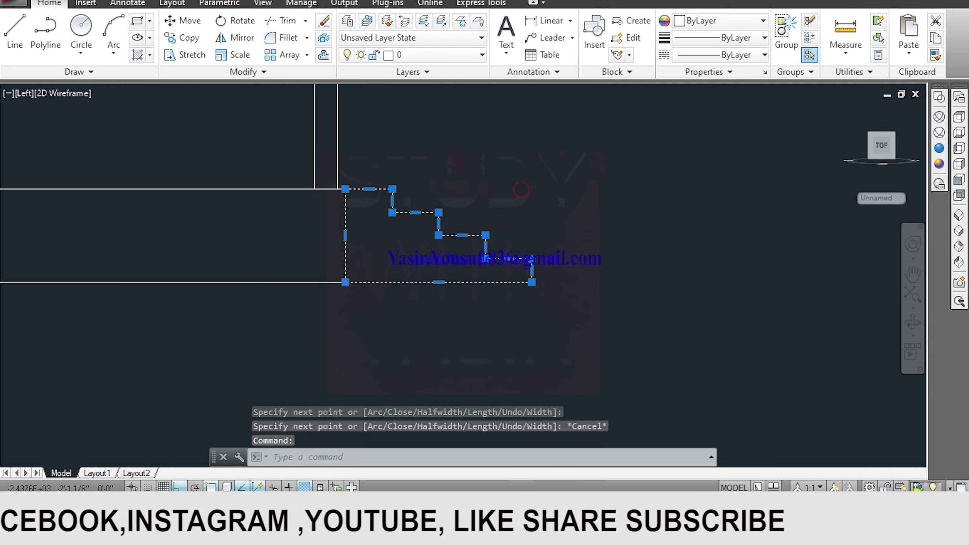
Show the model in SW Isometric, framed on the stair profile at the doorway corner
key(Escape)
scroll(401, 229, up, 2)
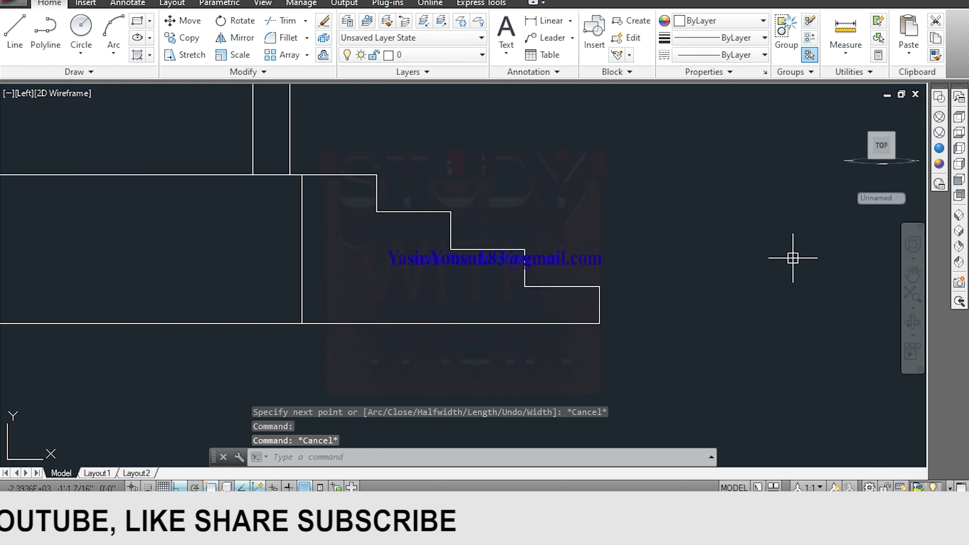
click(959, 215)
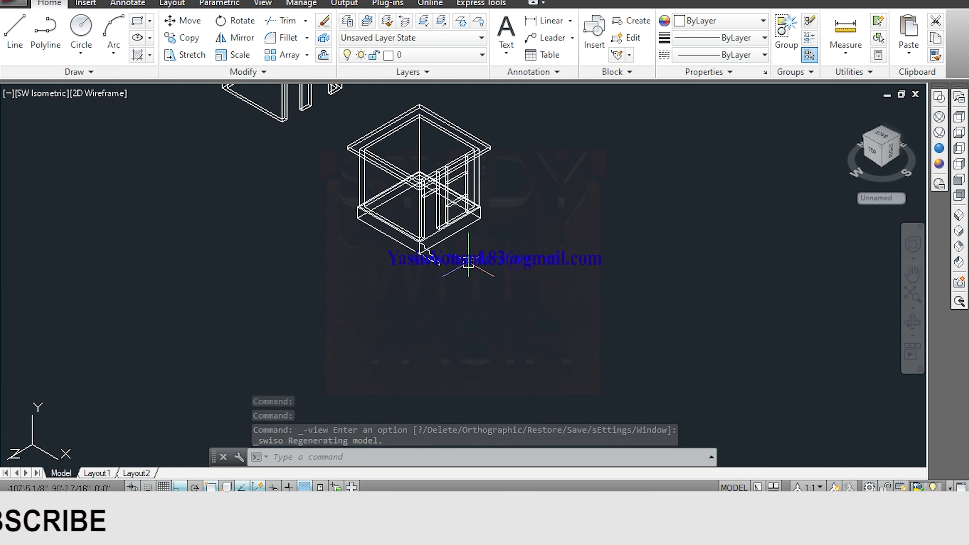
scroll(447, 261, up, 2)
scroll(419, 253, down, 2)
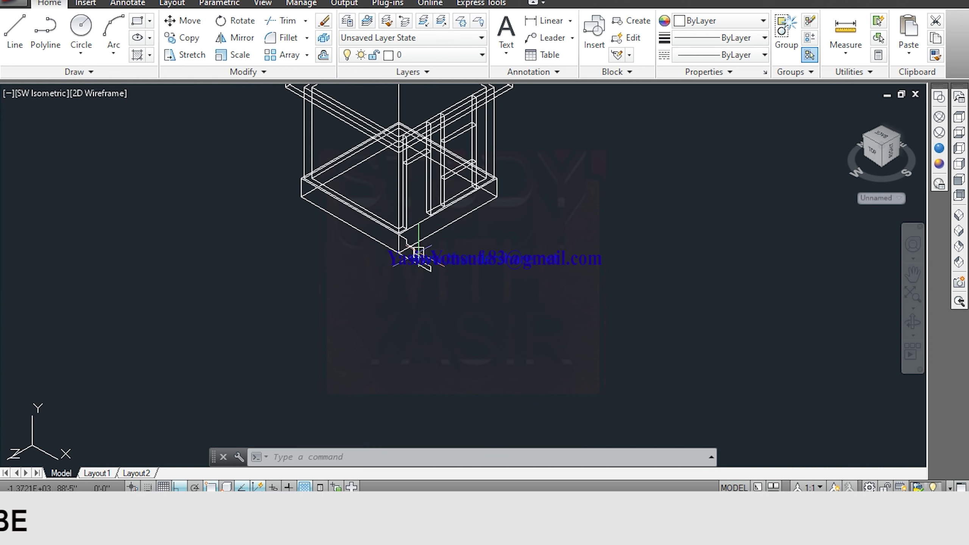
scroll(418, 255, down, 3)
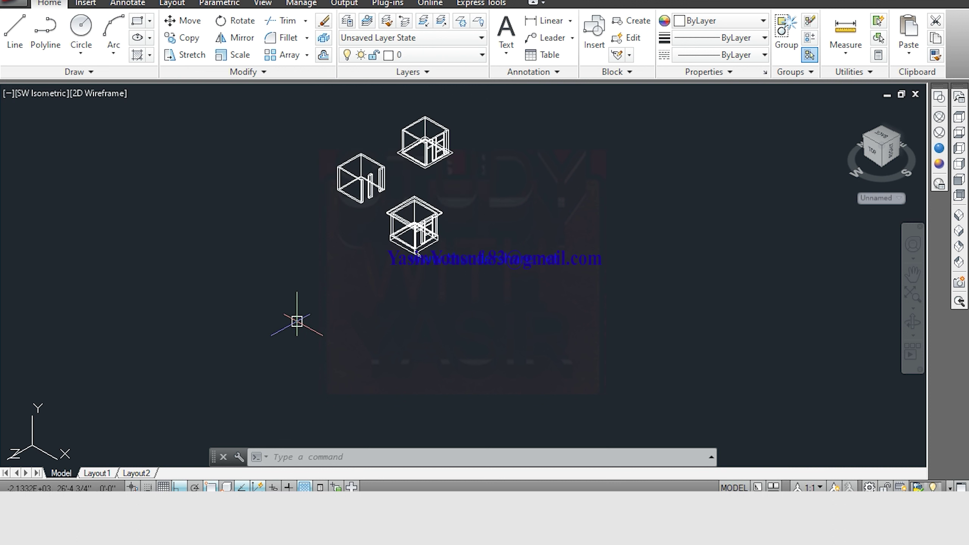
scroll(477, 248, up, 4)
mouse_move(399, 259)
middle_down()
mouse_move(400, 288)
mouse_move(392, 280)
middle_up()
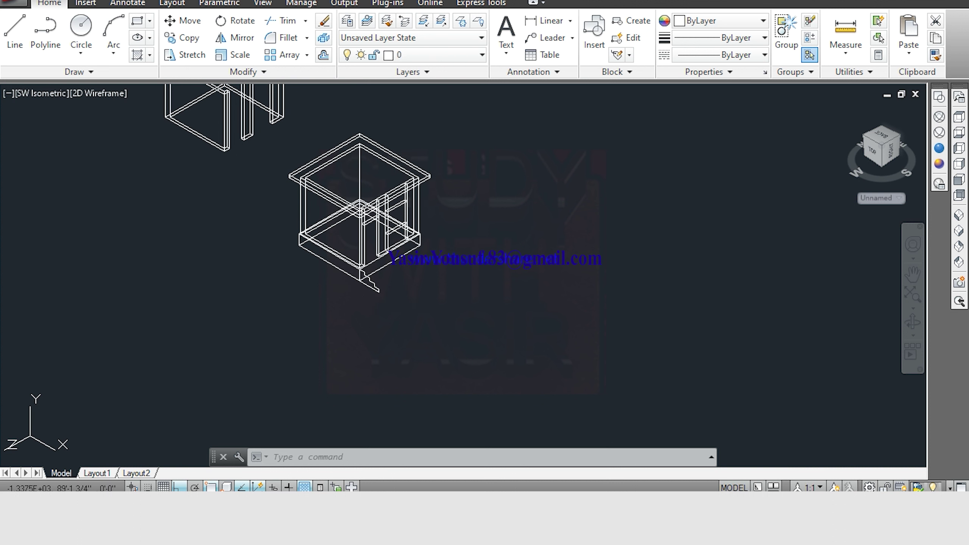
scroll(389, 282, up, 2)
scroll(325, 264, up, 2)
scroll(305, 298, up, 2)
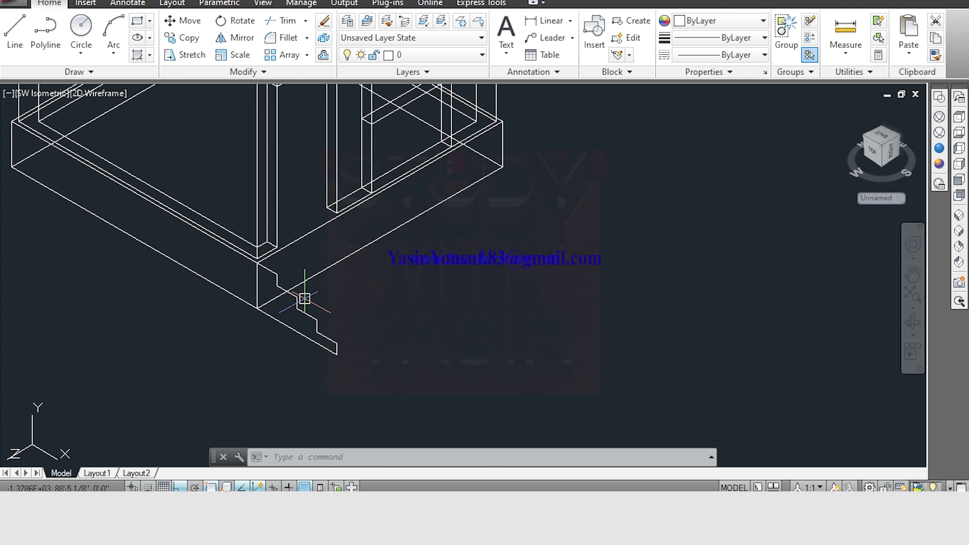
scroll(324, 262, up, 2)
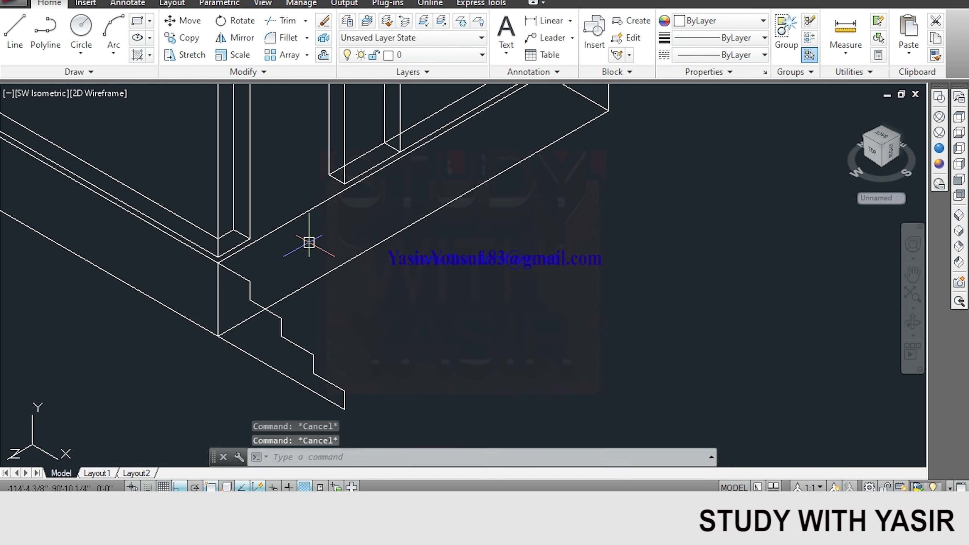
Extrude the stair profile 4' into a solid four-step stair
text(EXT)
key(Return)
click(245, 278)
key(Return)
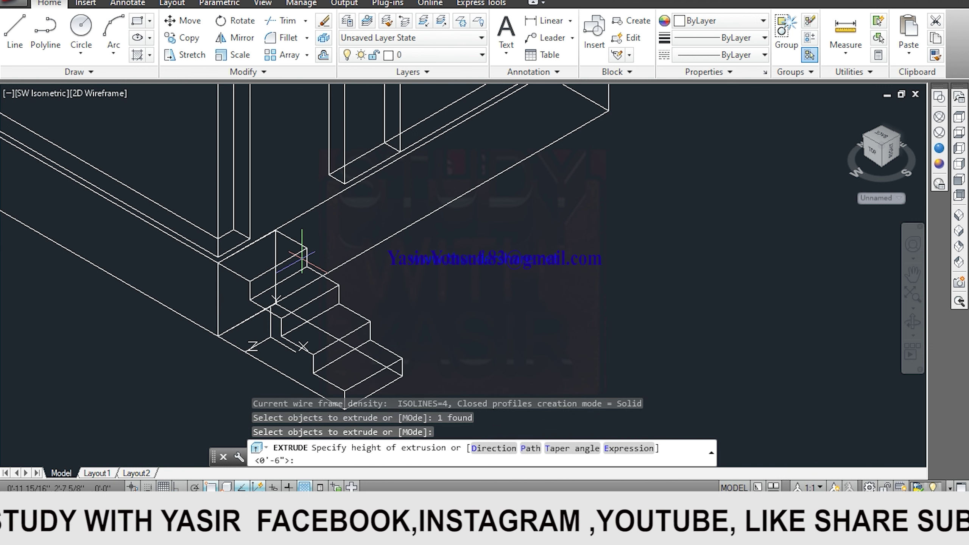
text(4')
key(Return)
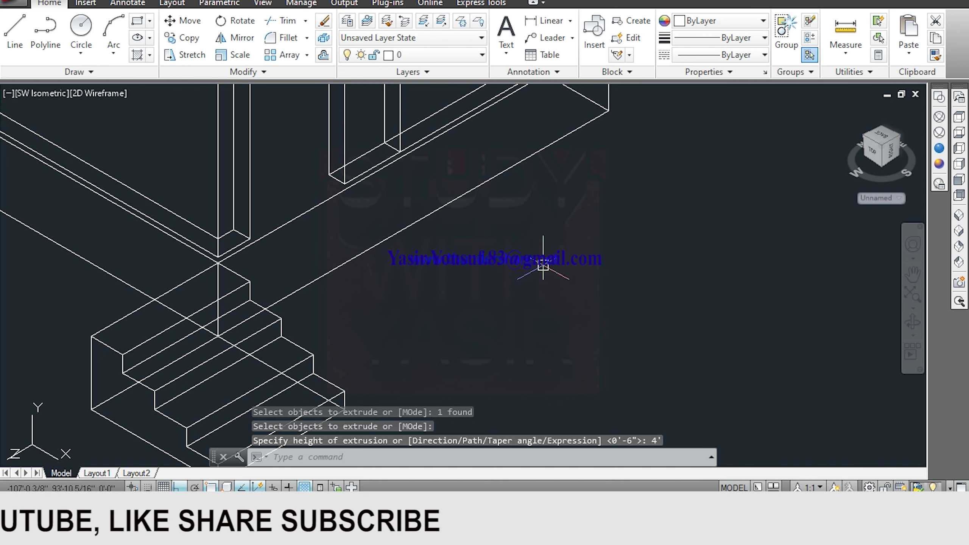
Switch the visual style to Realistic, then to Conceptual
click(938, 149)
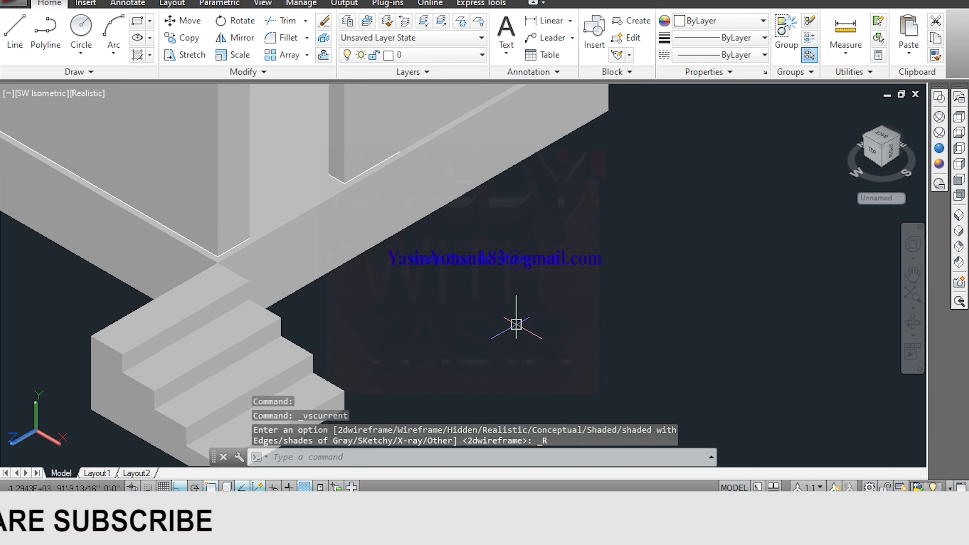
scroll(515, 325, down, 2)
click(939, 165)
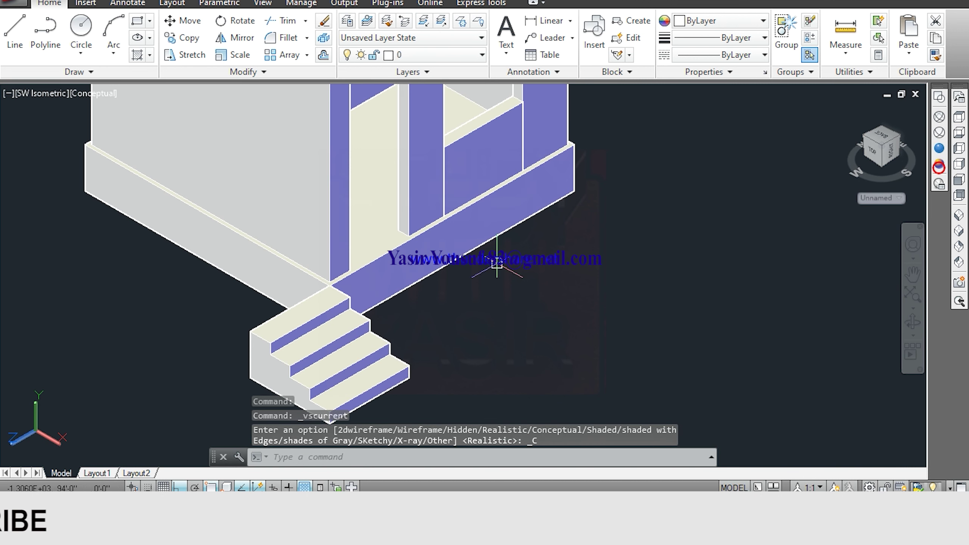
scroll(348, 426, up, 1)
scroll(348, 426, up, 1)
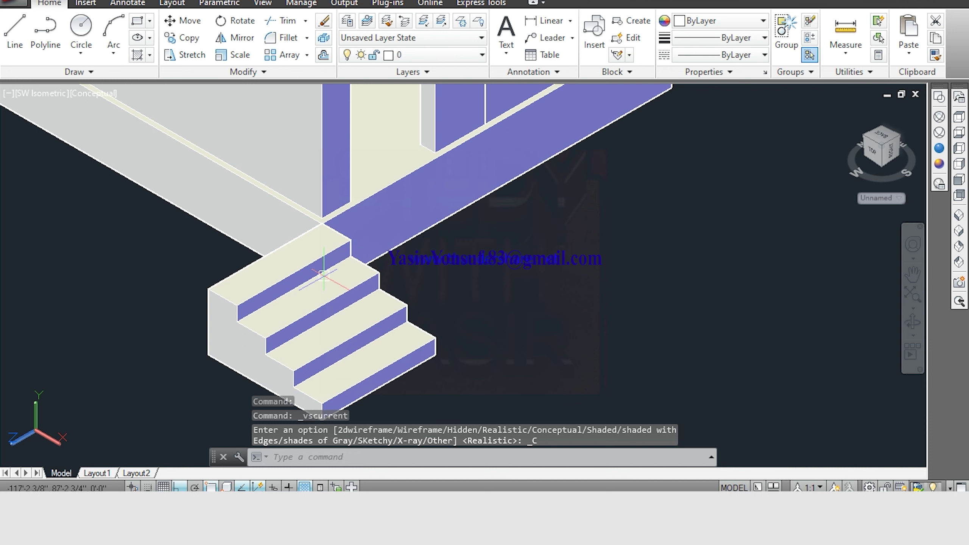
text(m)
key(Return)
scroll(221, 255, up, 2)
Window-select the stair solid as the object to move
click(226, 328)
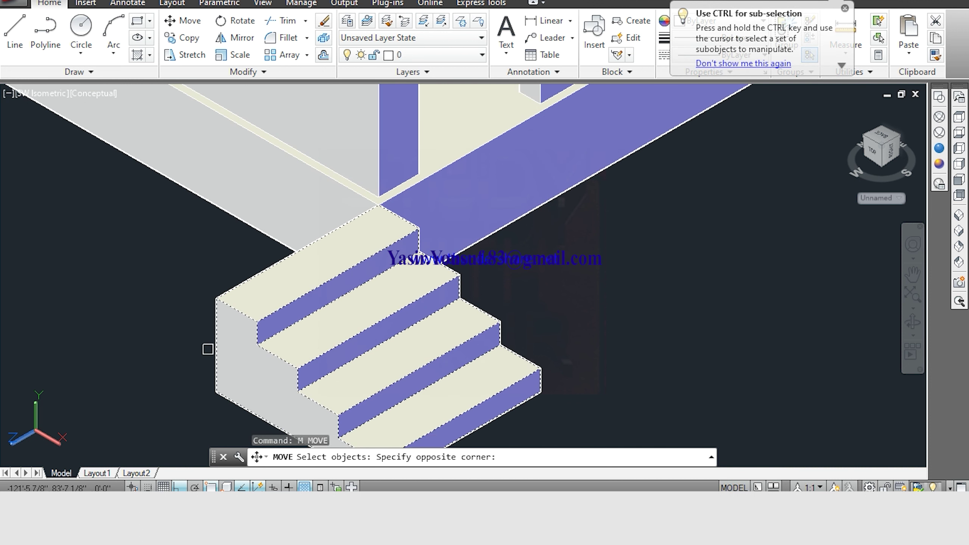
click(208, 349)
scroll(217, 340, up, 1)
scroll(216, 328, up, 2)
key(Return)
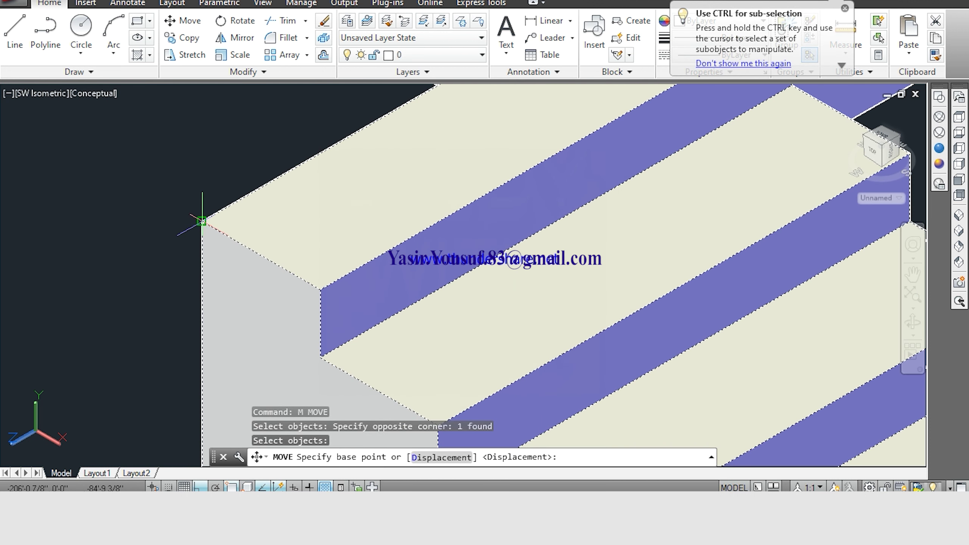
scroll(202, 220, down, 1)
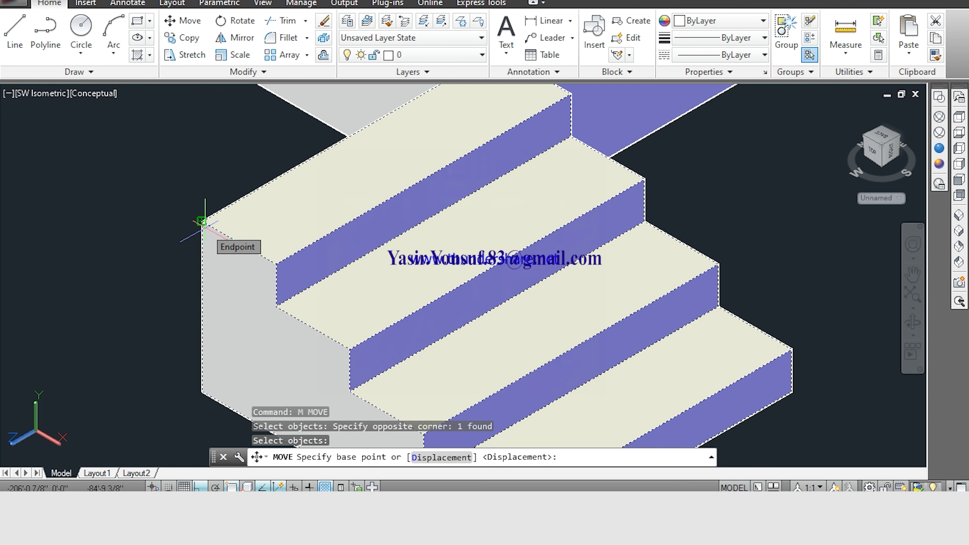
Move the stair from its top corner to the plinth corner at the doorway
click(201, 221)
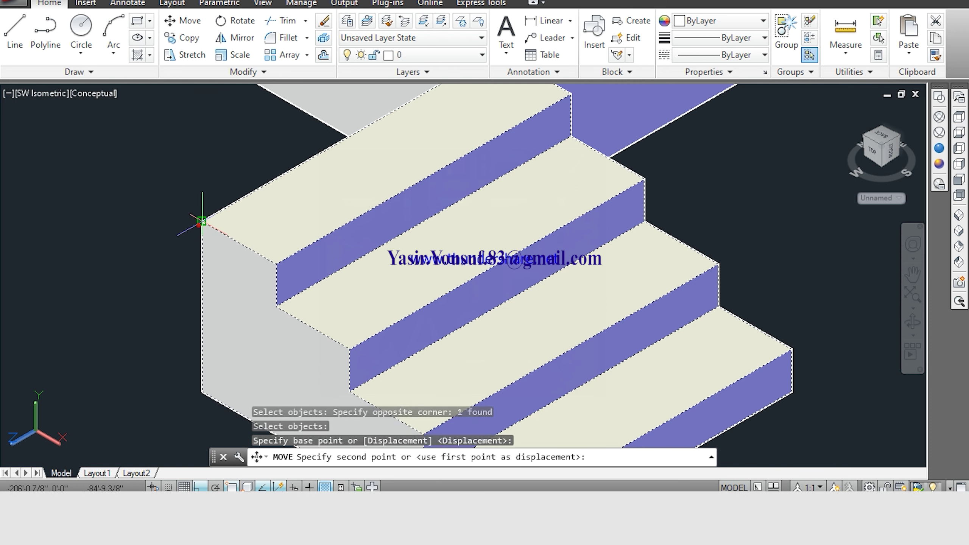
scroll(317, 210, up, 2)
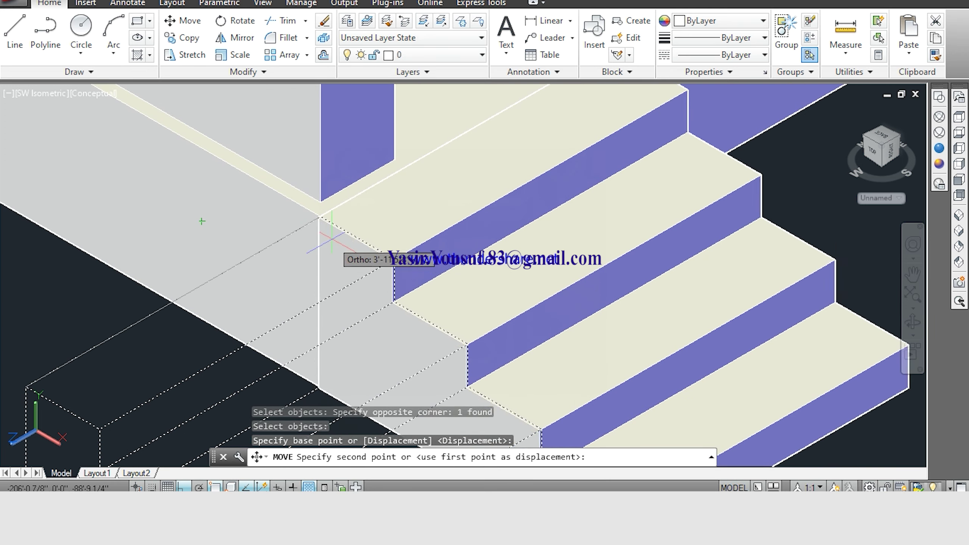
scroll(316, 208, up, 2)
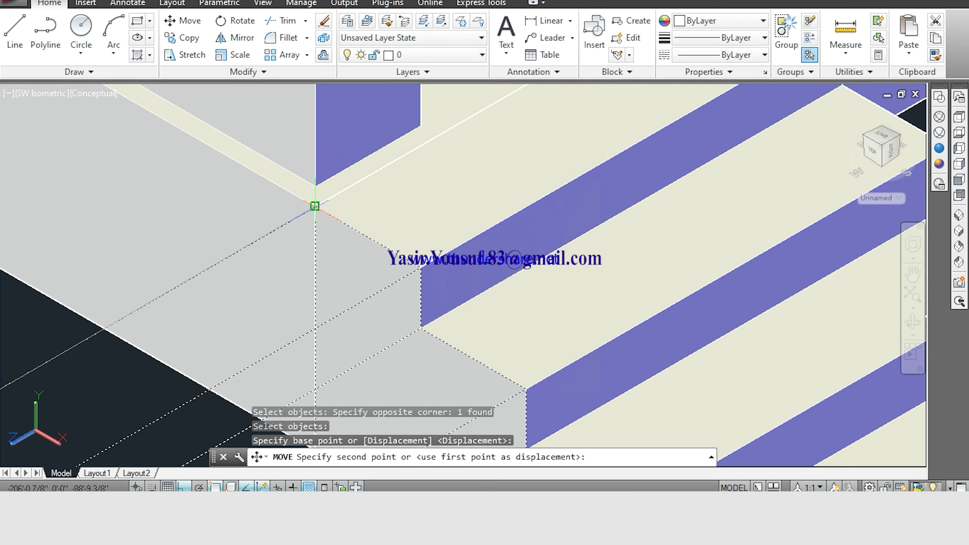
click(315, 210)
scroll(315, 210, down, 3)
scroll(408, 272, up, 1)
scroll(408, 273, up, 2)
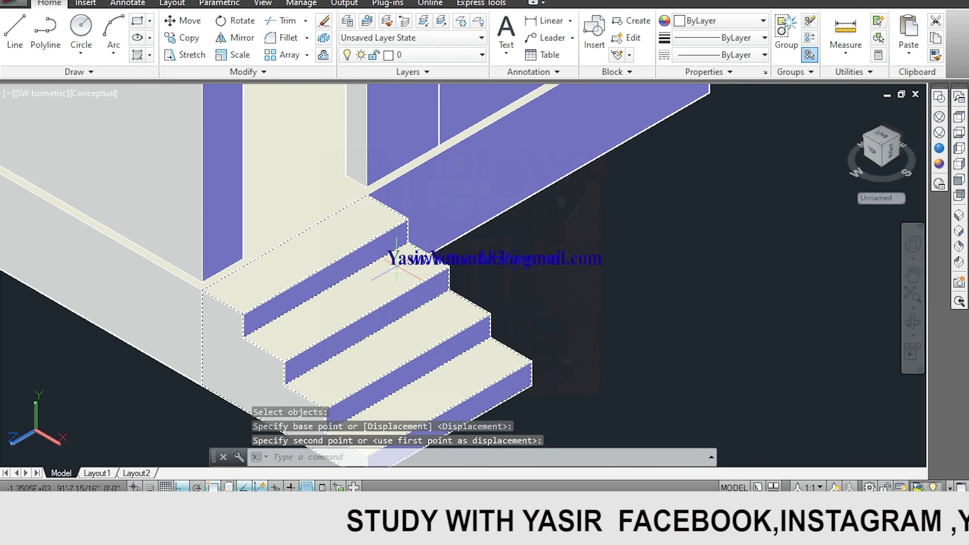
scroll(409, 273, down, 4)
scroll(408, 275, up, 1)
scroll(409, 283, down, 1)
middle_drag(410, 285, 411, 292)
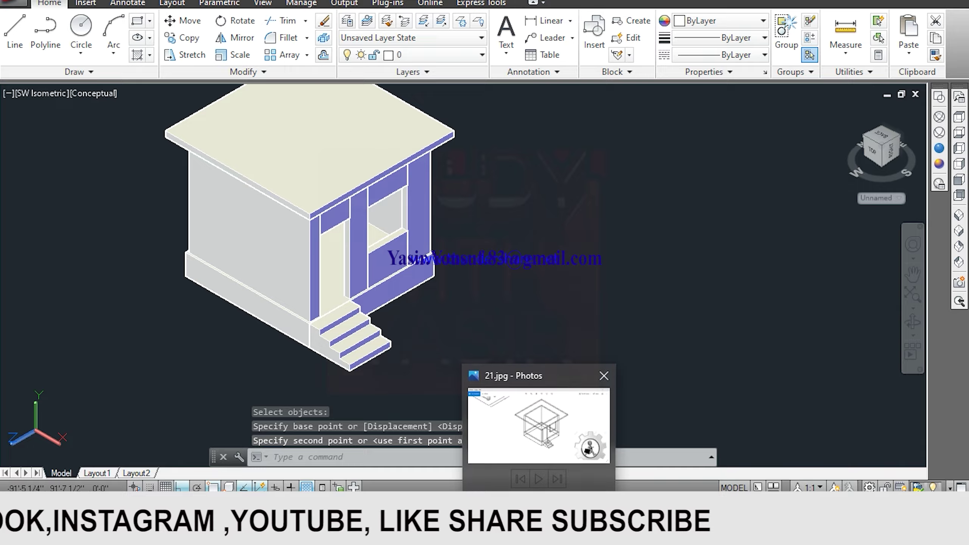
click(534, 416)
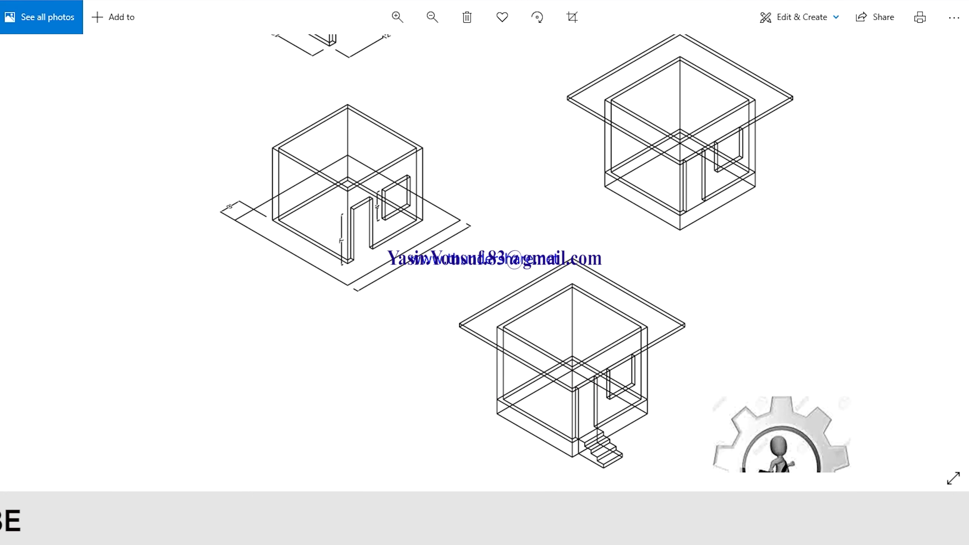
click(587, 466)
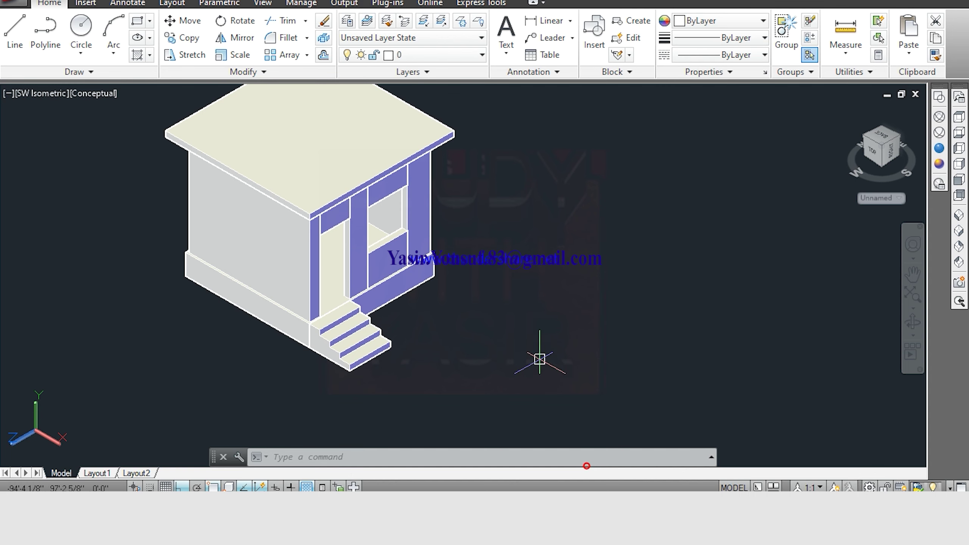
Zoom out and pan to frame both rooms and the finished house
scroll(429, 245, down, 3)
scroll(499, 279, up, 2)
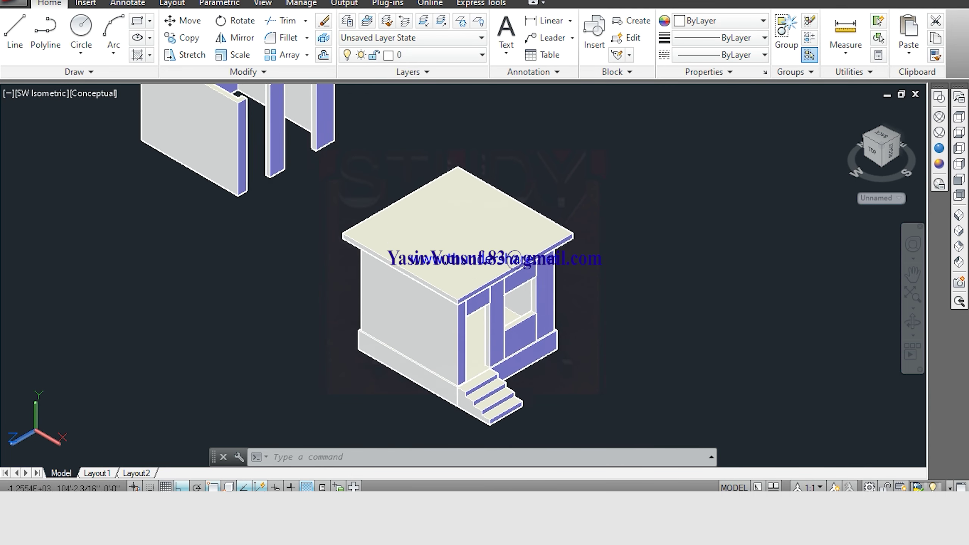
scroll(499, 279, down, 1)
scroll(514, 262, down, 3)
scroll(515, 263, up, 3)
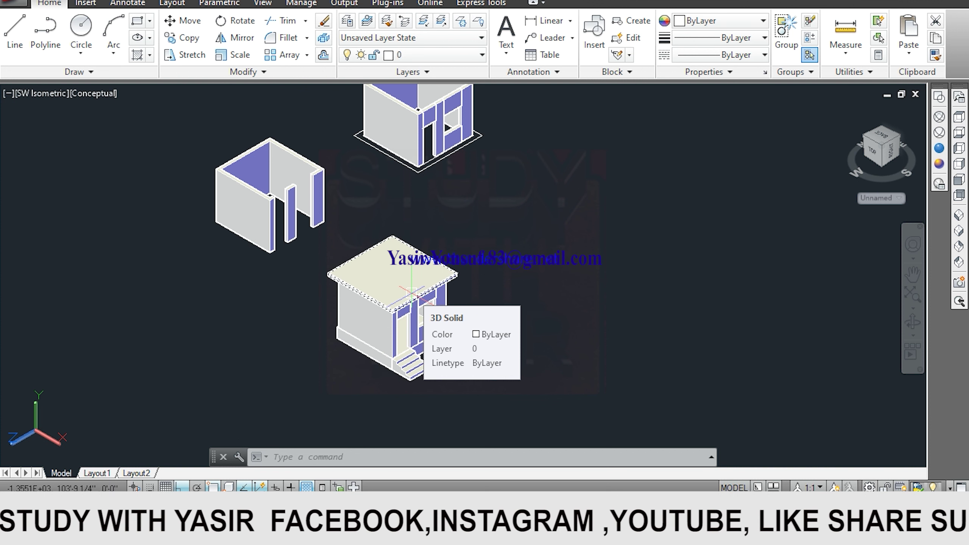
middle_drag(502, 249, 606, 297)
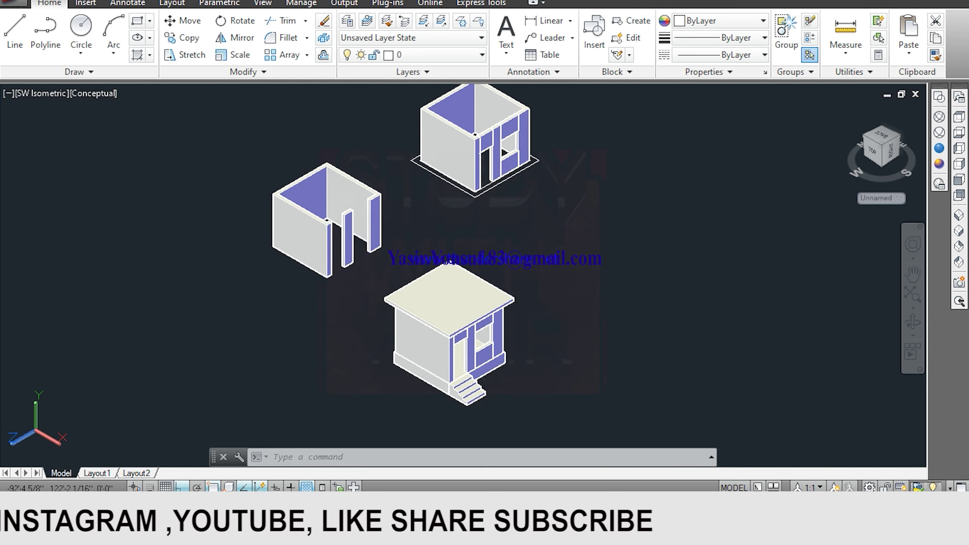